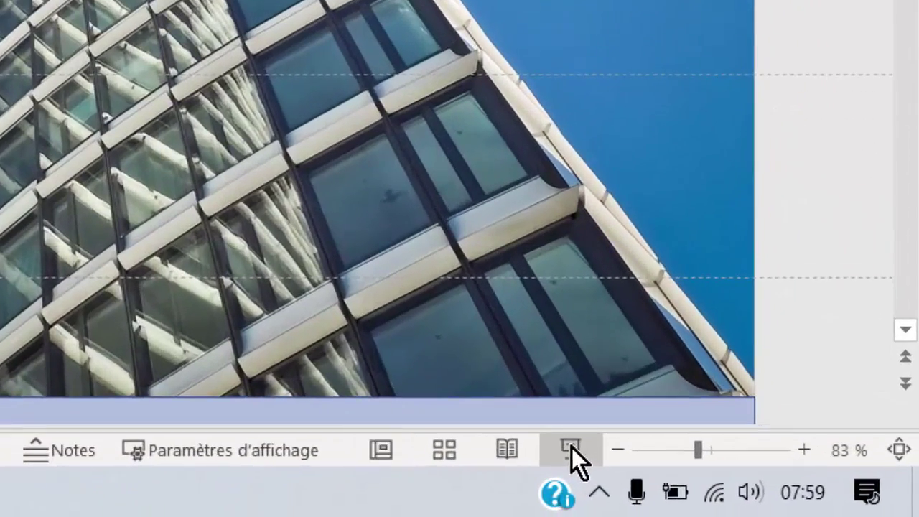
Play the Planning des réunions deck as a slideshow through slide 6, then exit back to editing
left_click(701, 475)
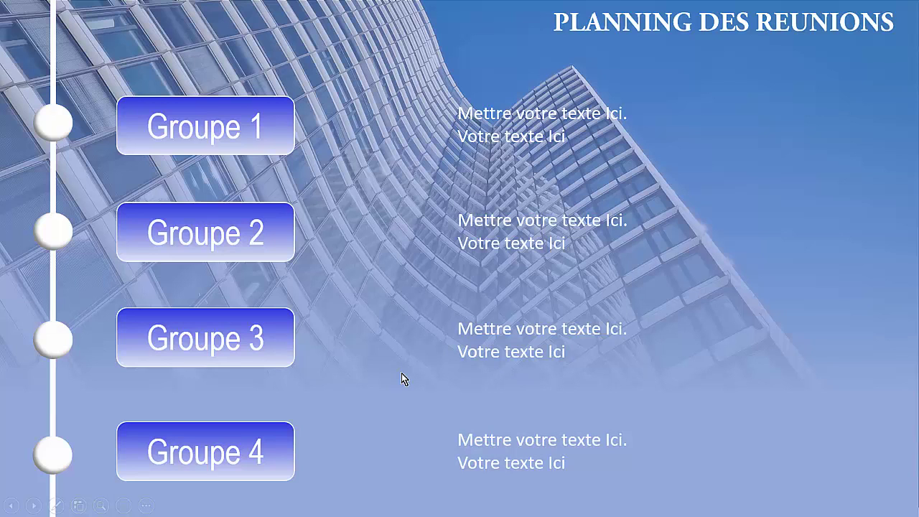
key("Escape")
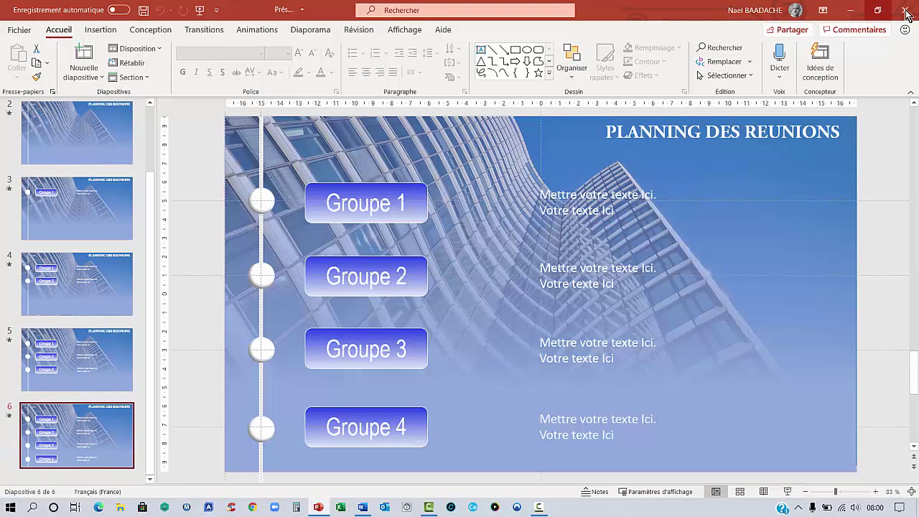
Relaunch PowerPoint, create a blank presentation and delete its title and subtitle placeholders
left_click(905, 11)
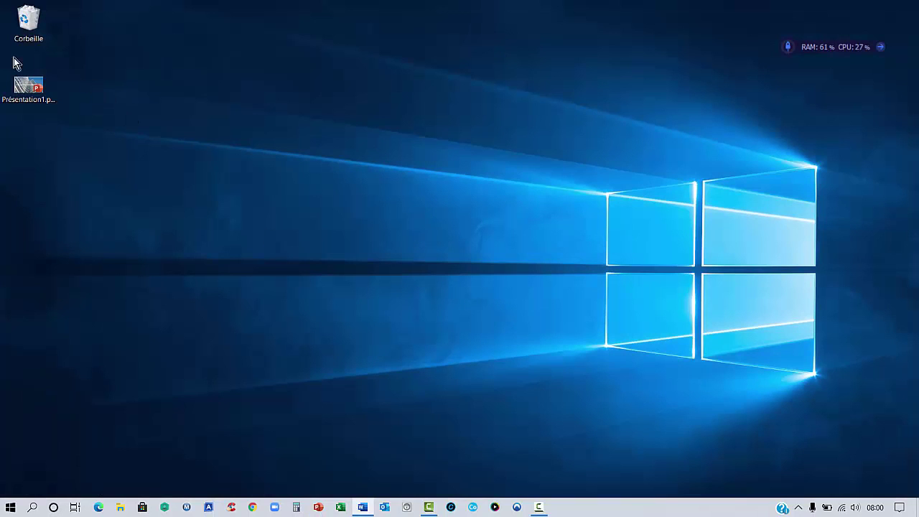
left_click(318, 508)
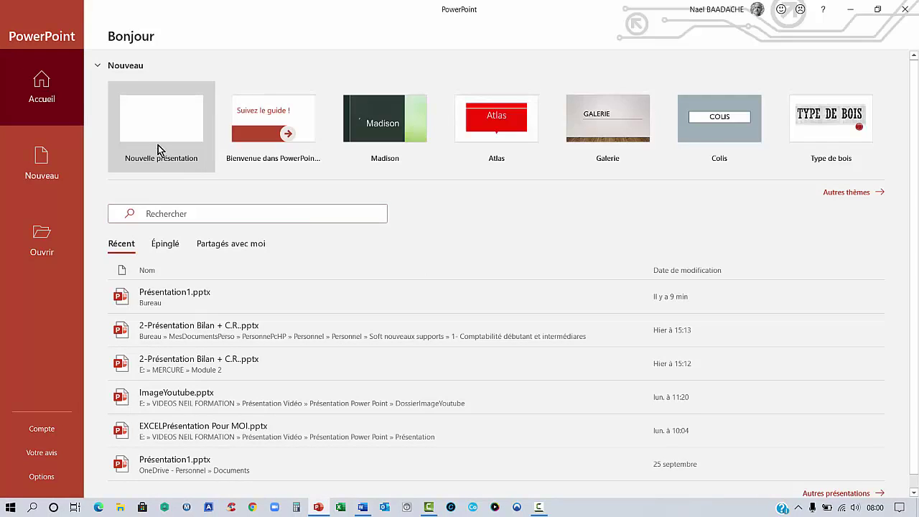
left_click(161, 131)
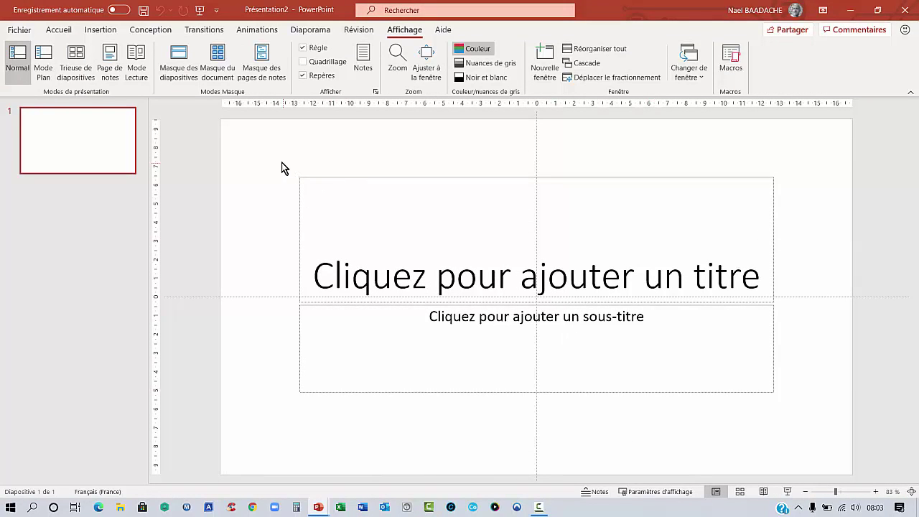
left_click_drag(365, 221, 797, 438)
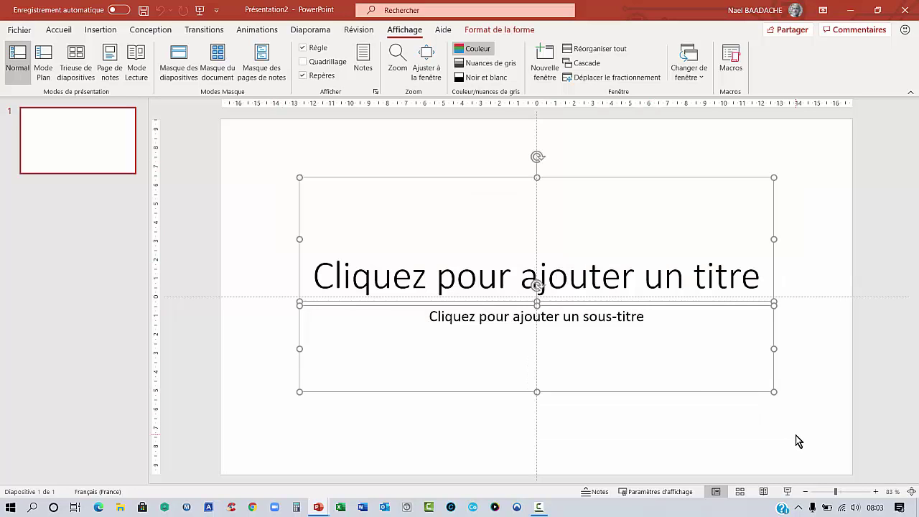
key("Delete")
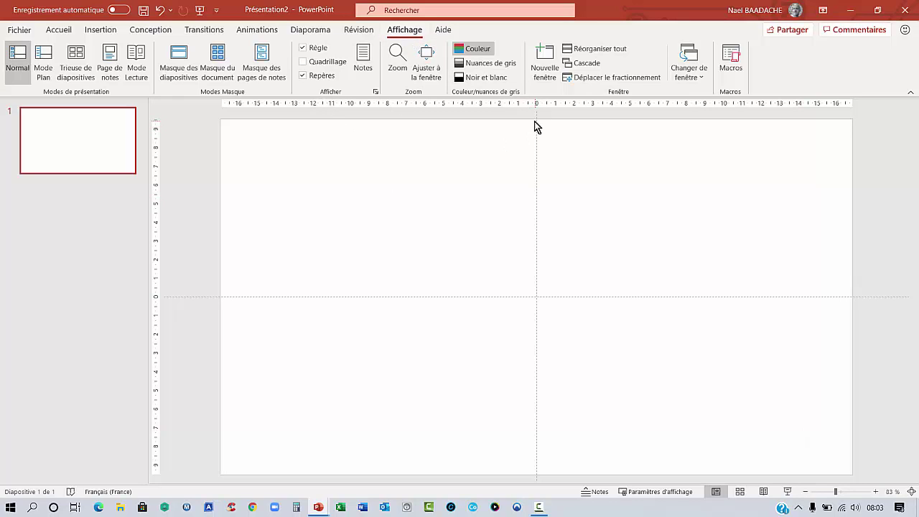
Add a second vertical guide and place it at 15,00 near the slide's left edge
left_click(305, 76)
left_click(305, 76)
right_click(537, 145)
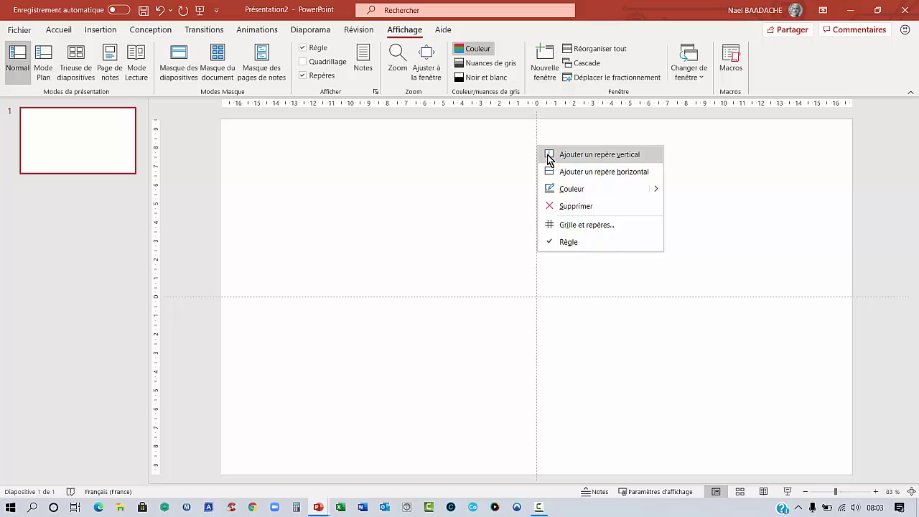
left_click(549, 157)
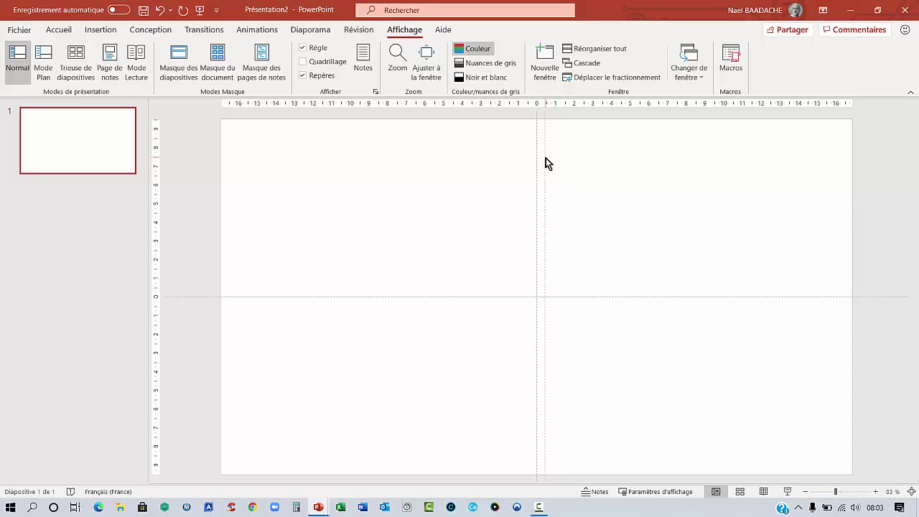
left_click_drag(546, 158, 256, 150)
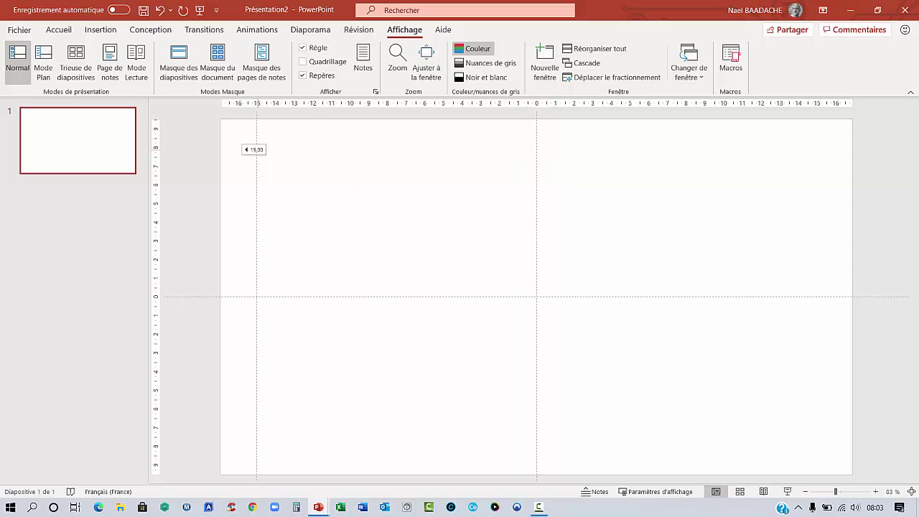
left_click_drag(257, 149, 257, 149)
Add horizontal guides above centre at 5,00 and about 1,10
right_click(402, 296)
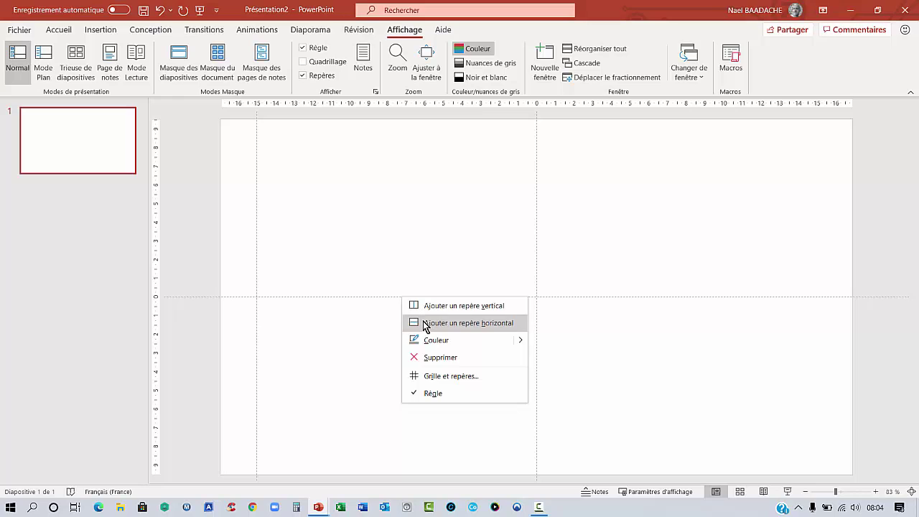
left_click(425, 323)
left_click_drag(419, 324, 395, 155)
key("shift")
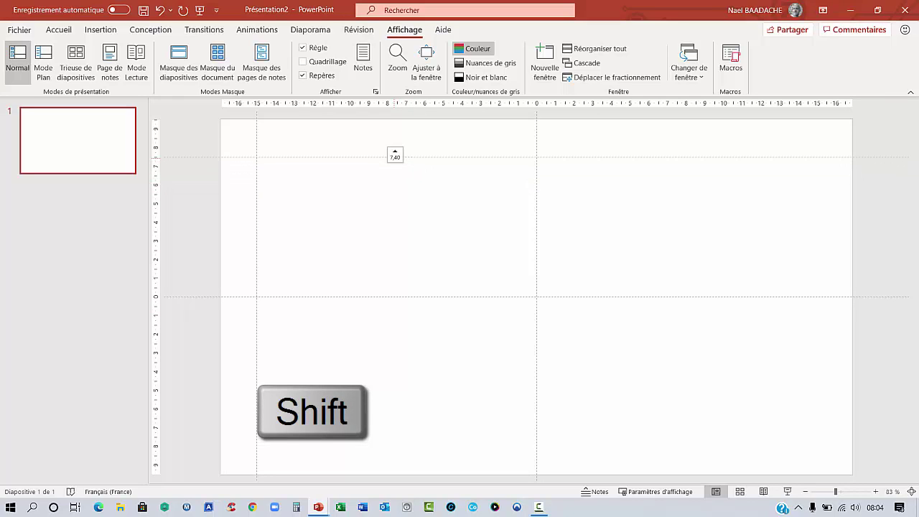
left_click_drag(395, 156, 388, 204)
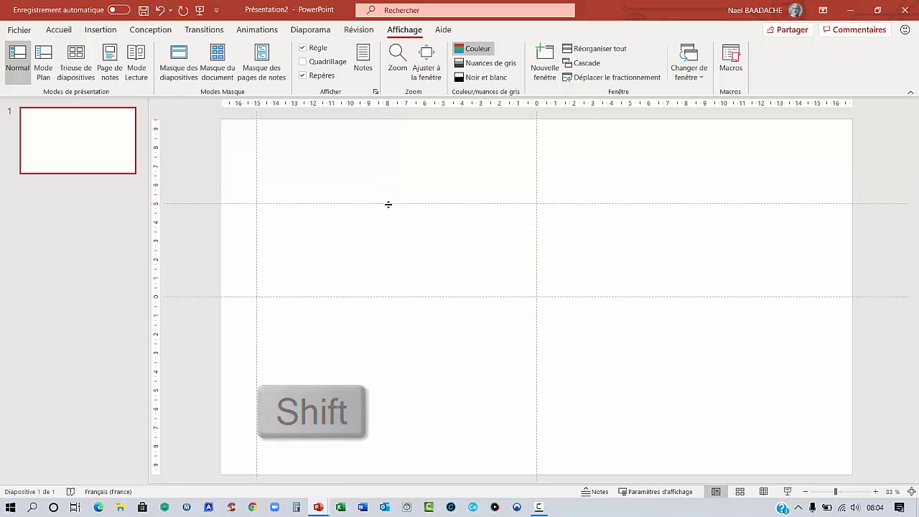
right_click(411, 204)
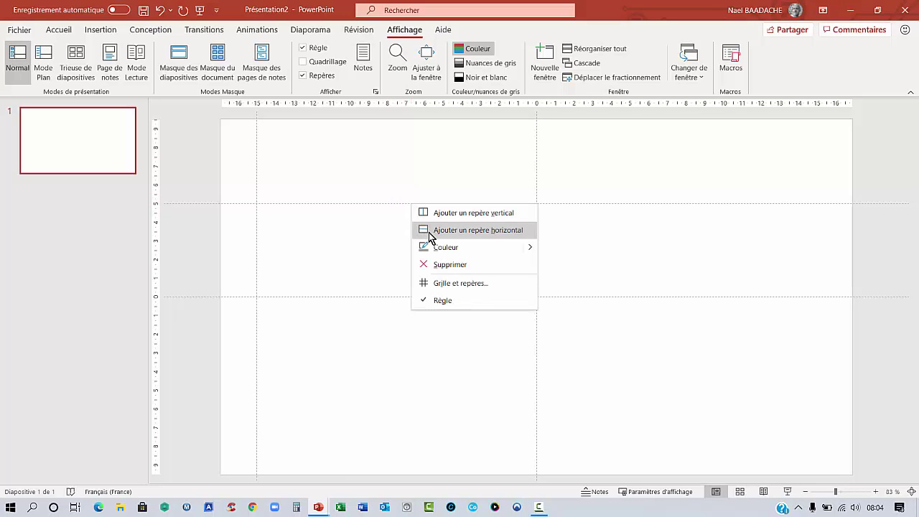
left_click(430, 233)
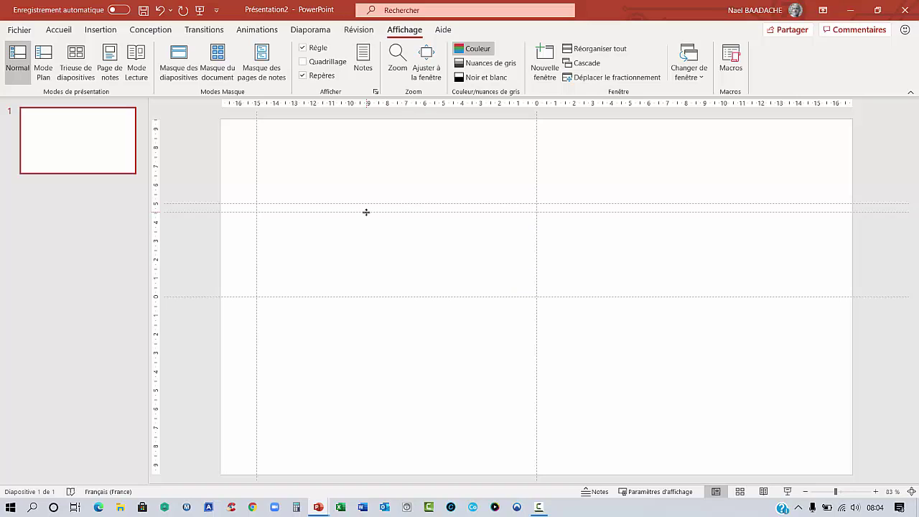
left_click_drag(367, 213, 362, 277)
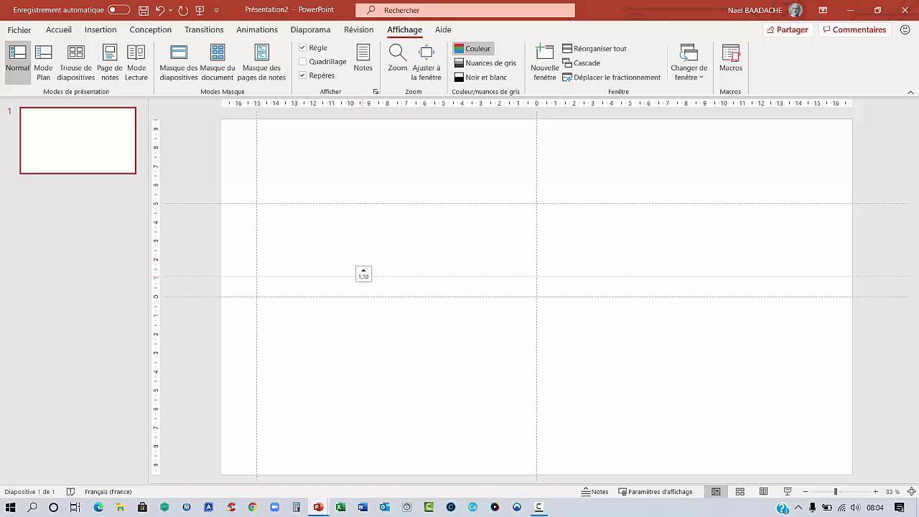
Add horizontal guides below centre at 2,70 and 6,80, deleting one extra guide
right_click(363, 278)
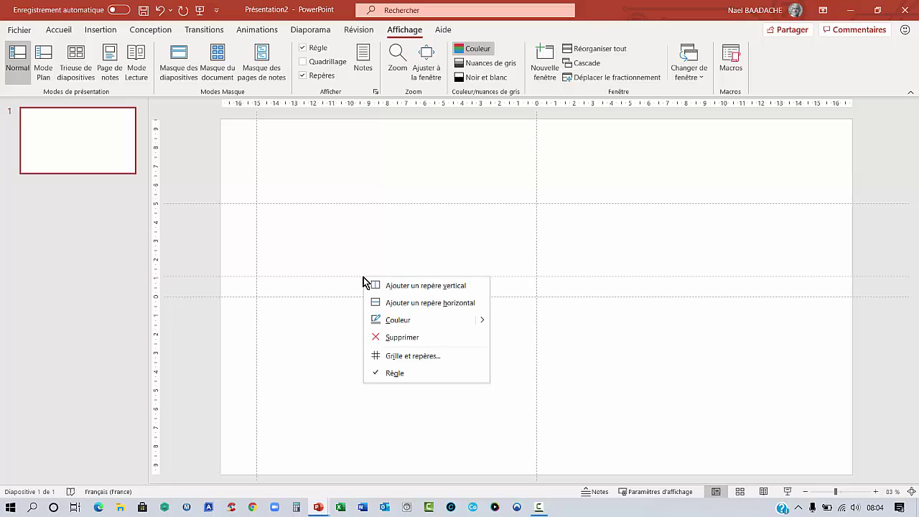
left_click(388, 305)
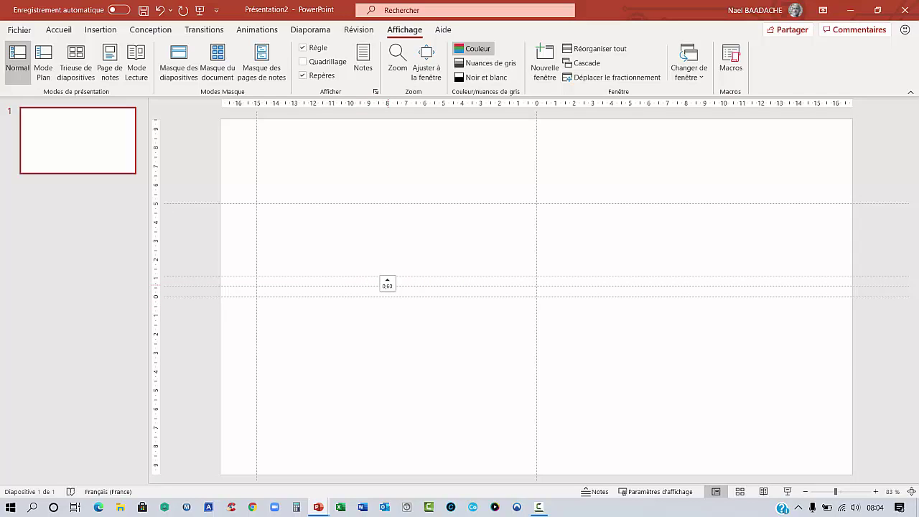
left_click_drag(388, 284, 385, 352)
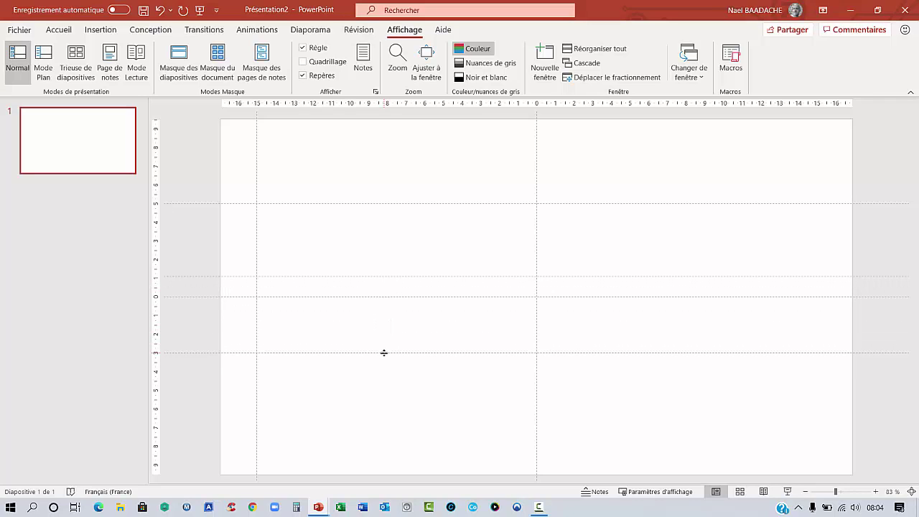
right_click(384, 352)
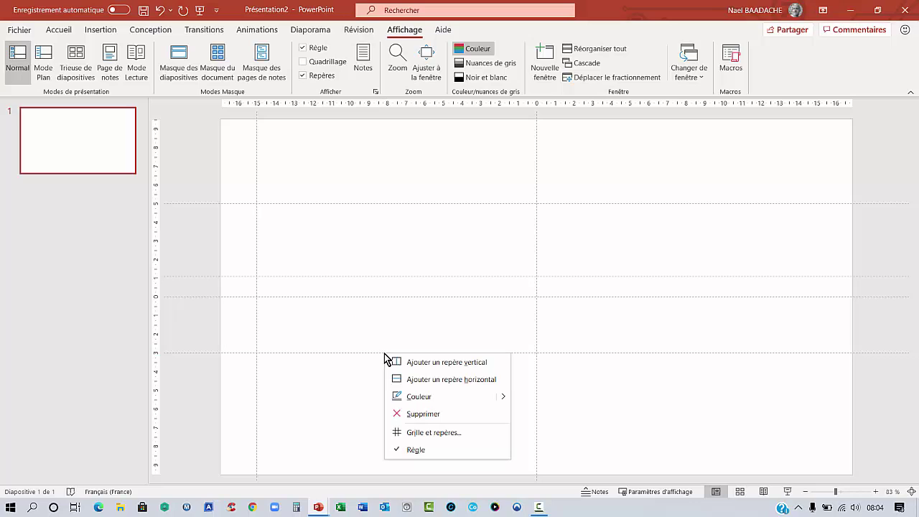
left_click(415, 381)
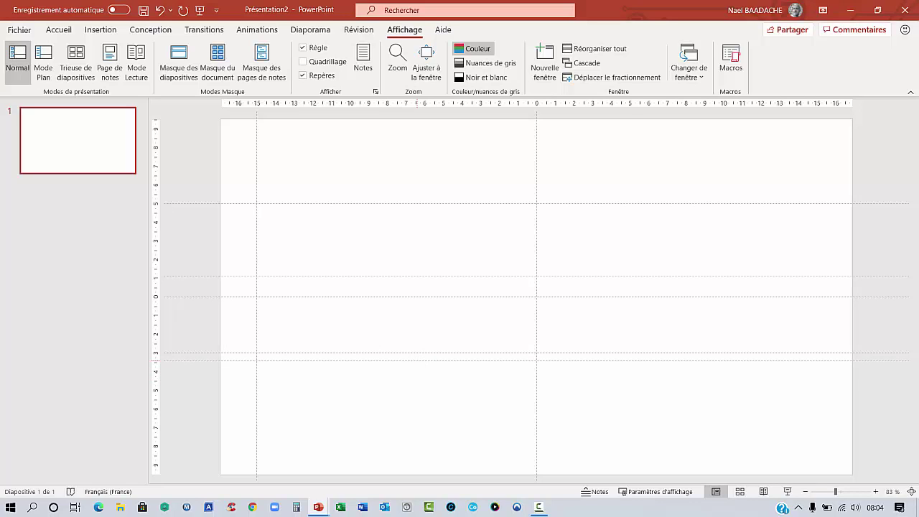
right_click(418, 361)
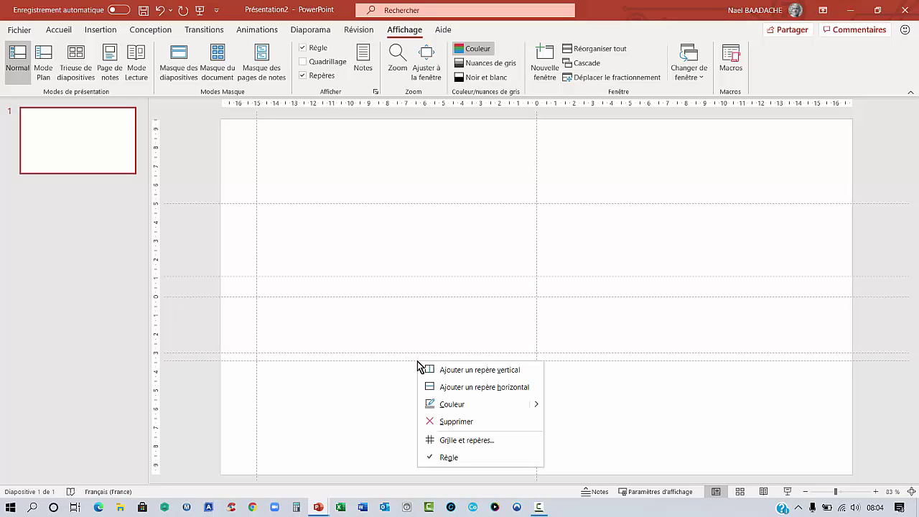
left_click(452, 422)
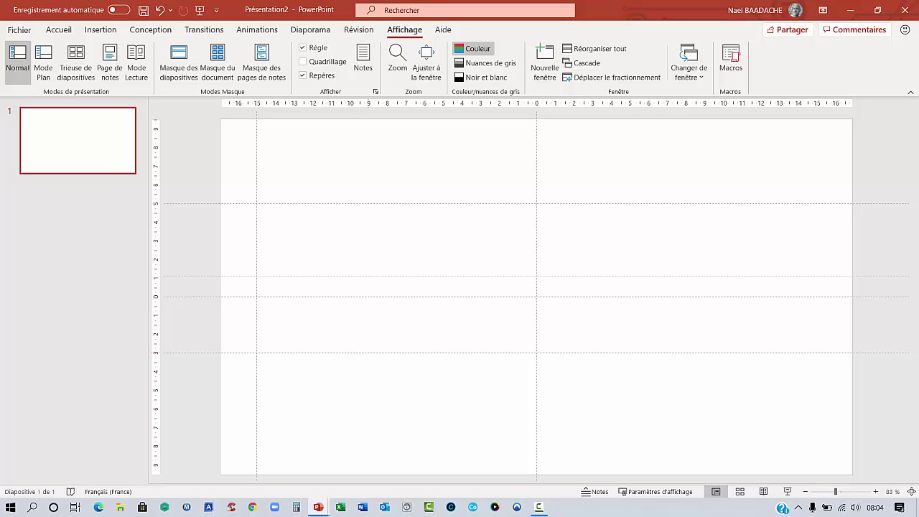
right_click(369, 353)
left_click(391, 380)
left_click_drag(386, 361, 373, 427)
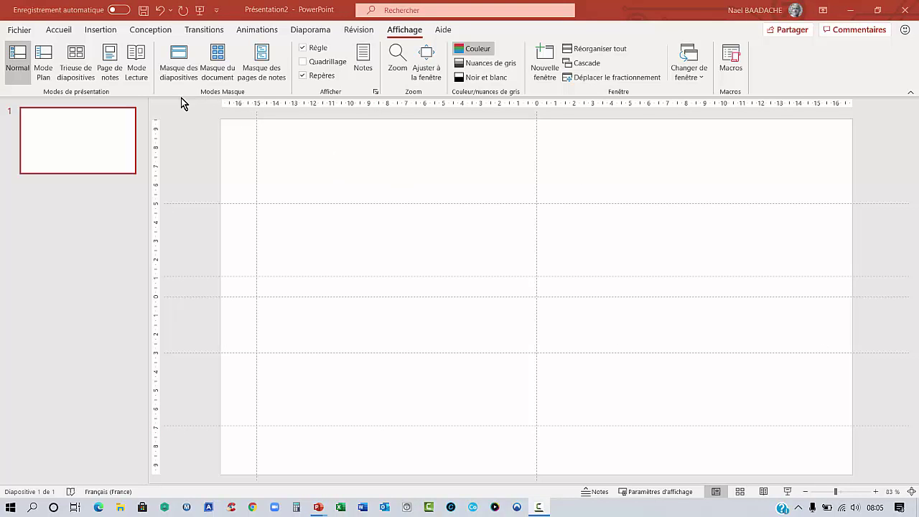
Search online pictures for 'buildings' and insert the glass office tower photo onto the slide
left_click(106, 34)
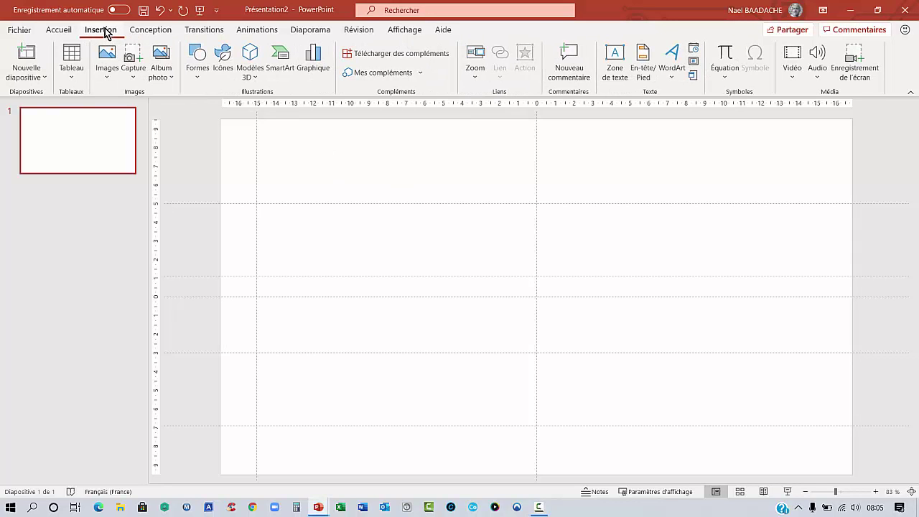
left_click(107, 76)
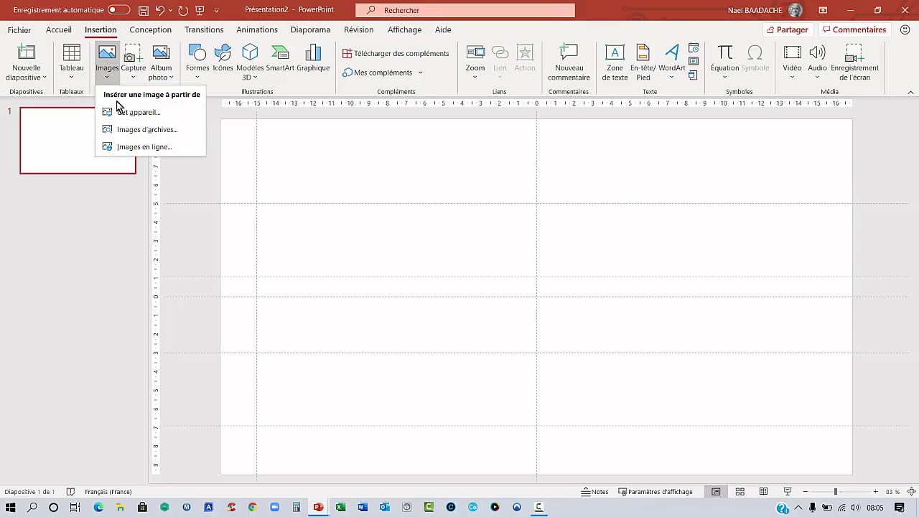
left_click(136, 148)
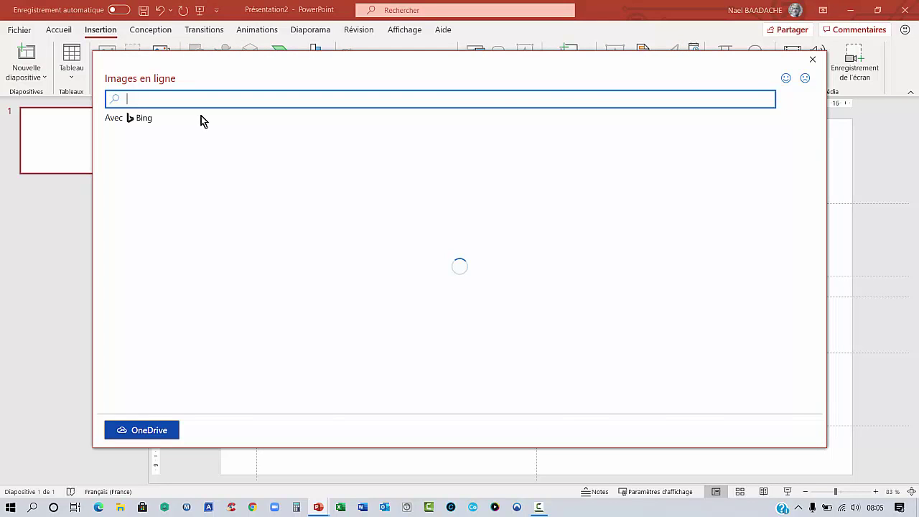
type("buil")
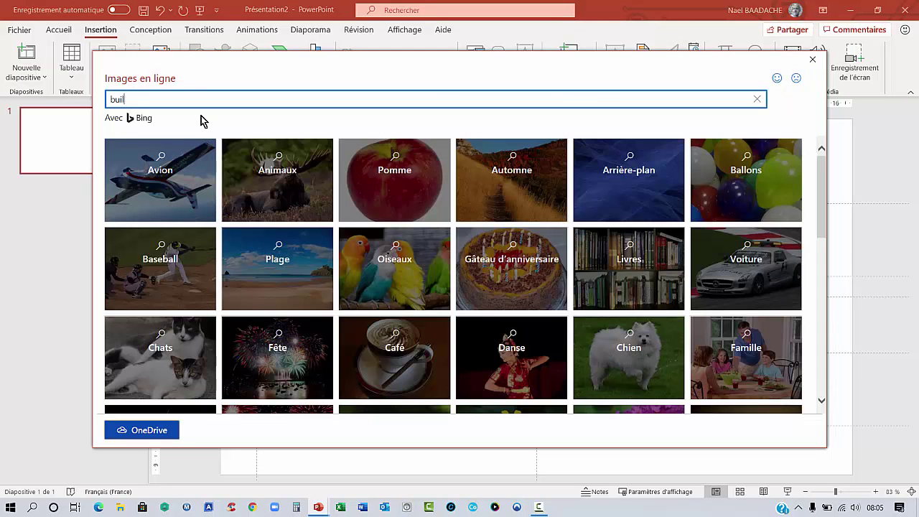
type("dings")
key("Return")
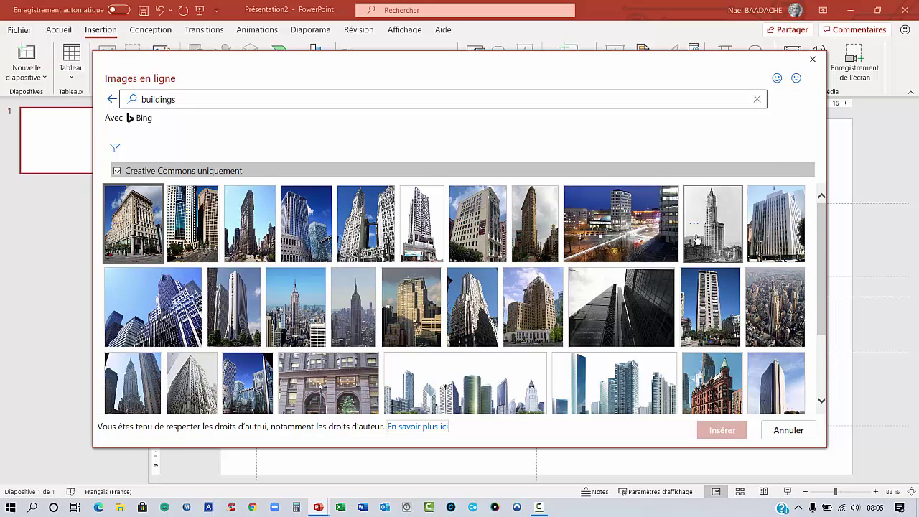
scroll(697, 240, "down", 2)
scroll(697, 240, "down", 3)
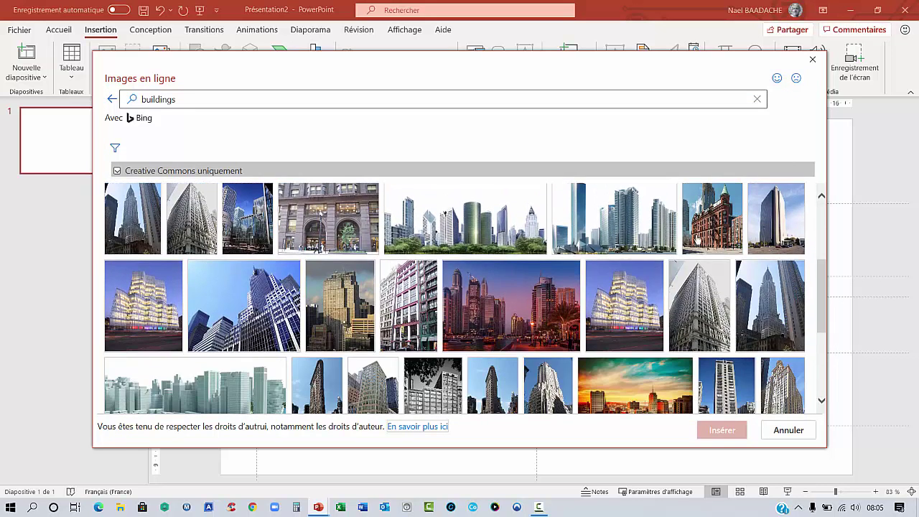
scroll(696, 239, "down", 2)
scroll(694, 240, "down", 2)
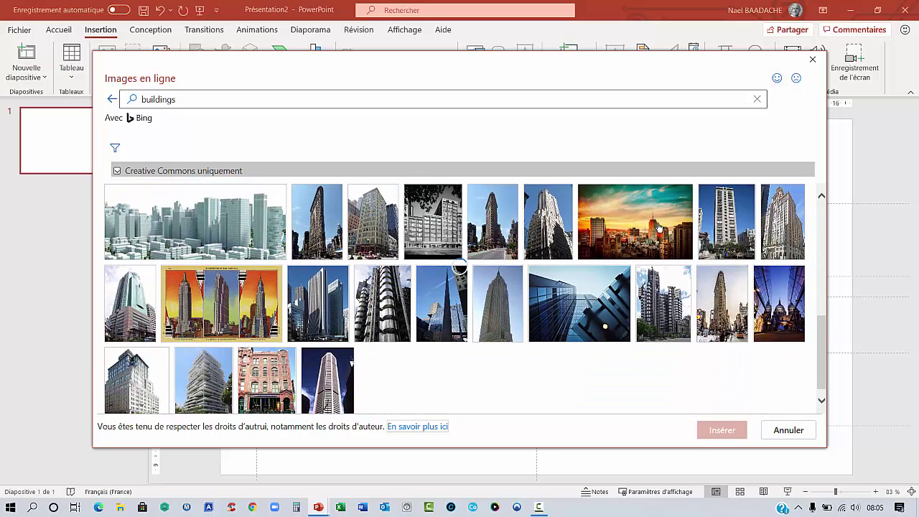
left_click(571, 314)
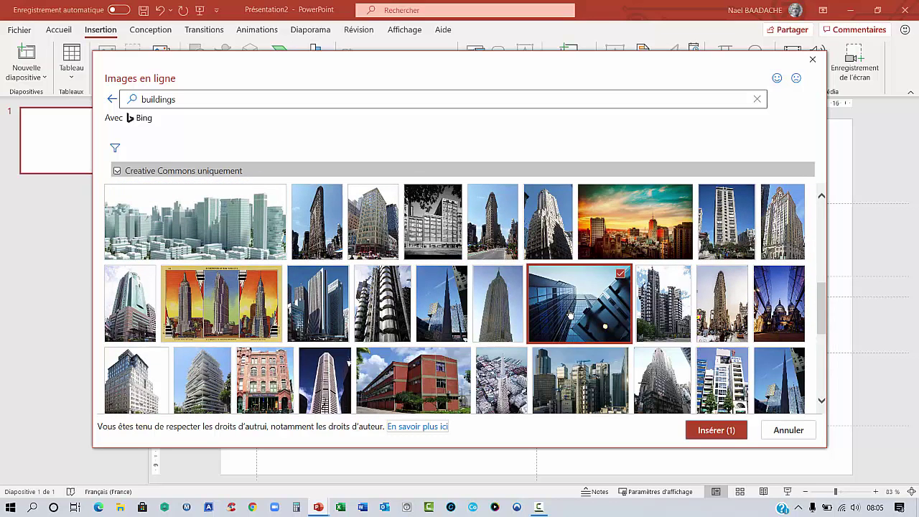
left_click(712, 434)
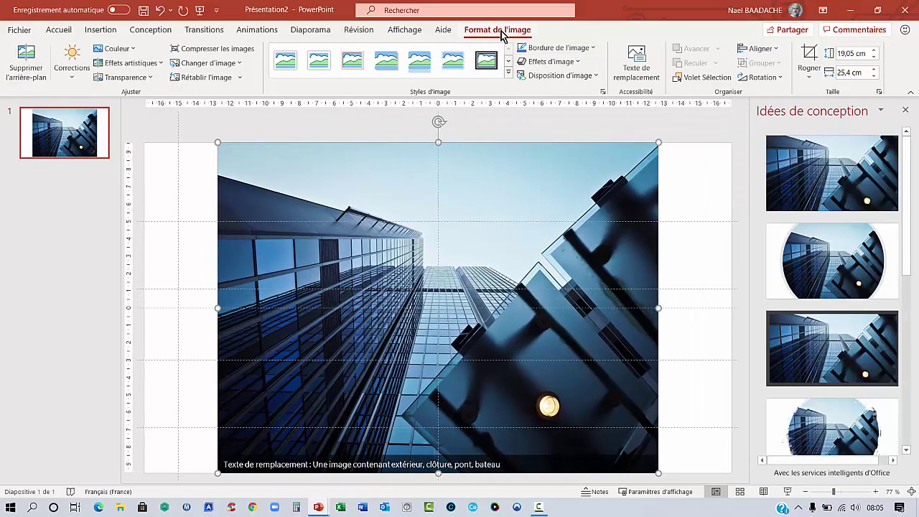
Crop the building photo to a 16:9 aspect ratio
left_click(810, 79)
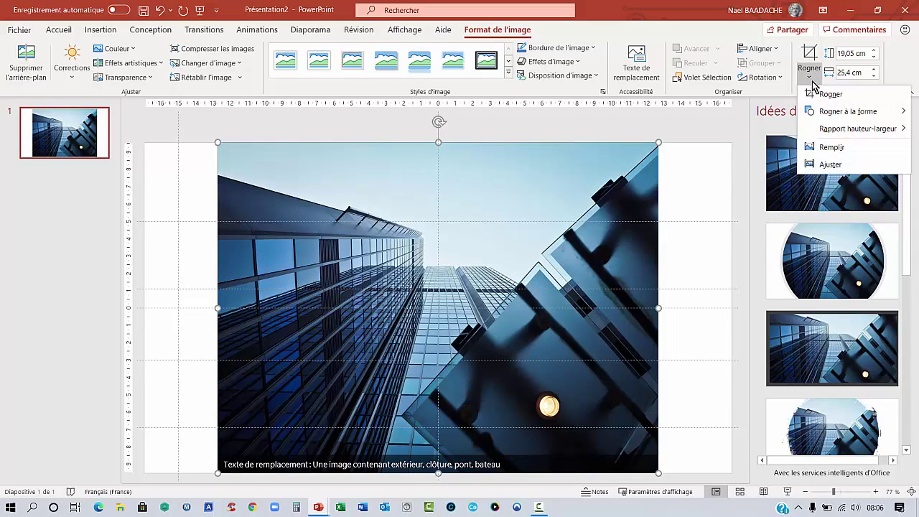
mouse_move(837, 134)
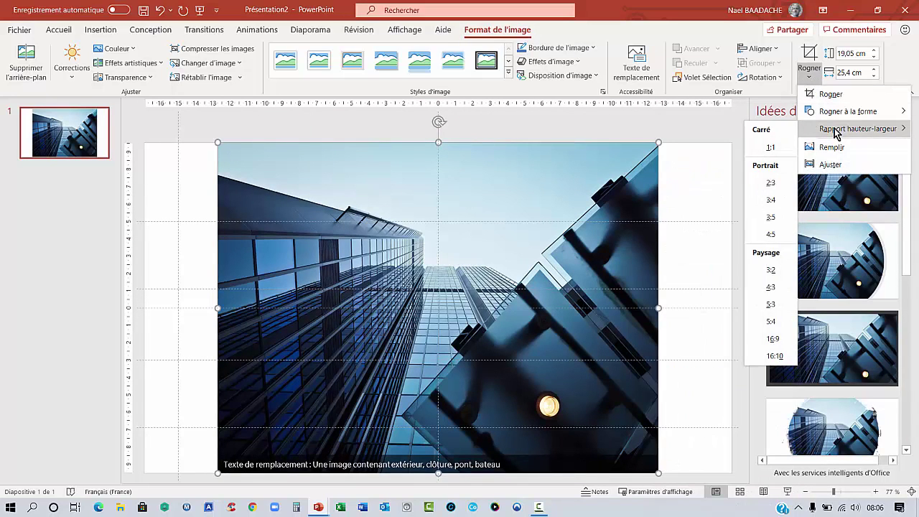
left_click(762, 329)
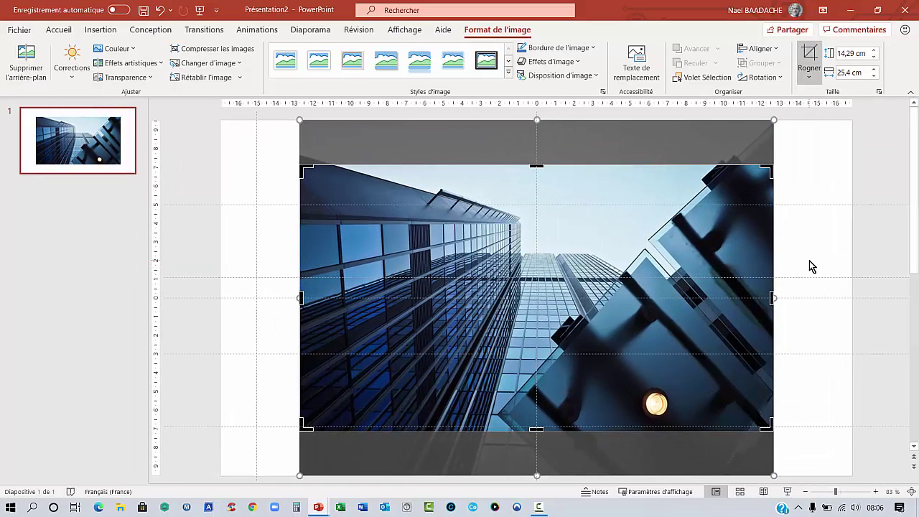
left_click(810, 261)
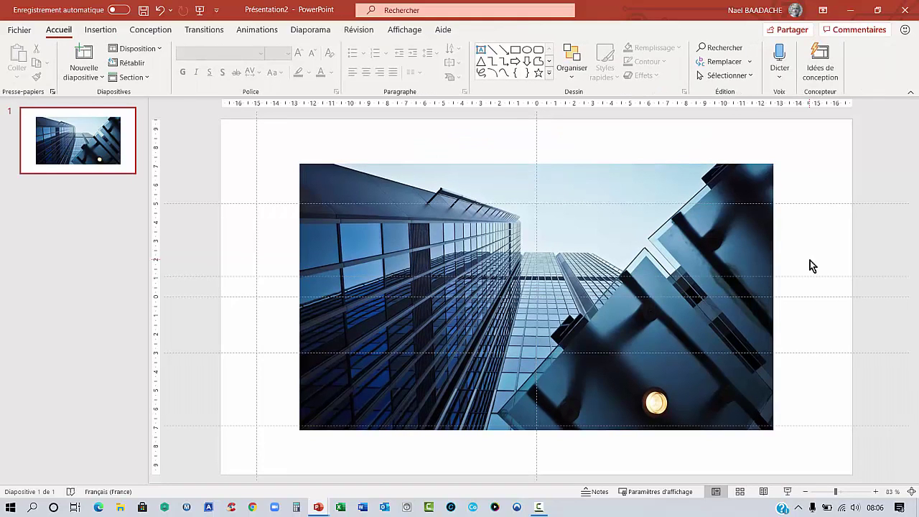
Stretch the cropped photo by its corners until it fills the whole slide
left_click(759, 194)
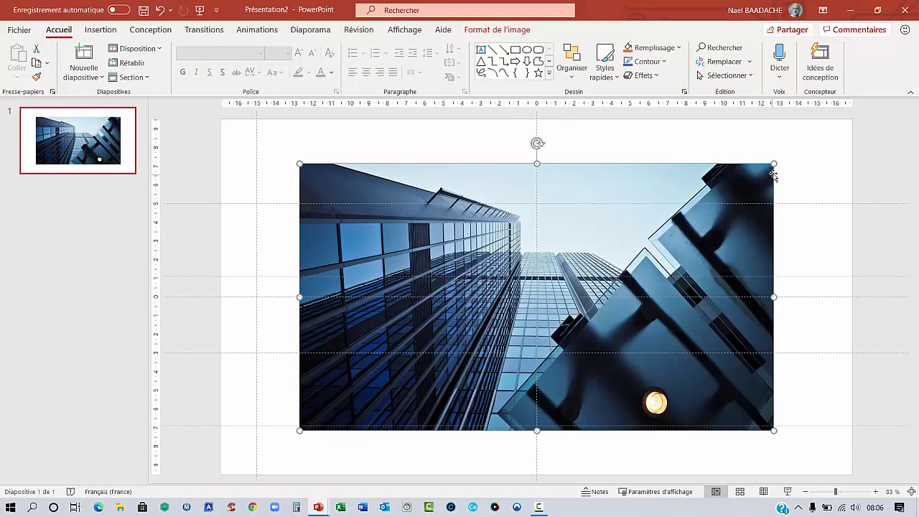
left_click_drag(774, 164, 852, 121)
left_click_drag(300, 435, 224, 475)
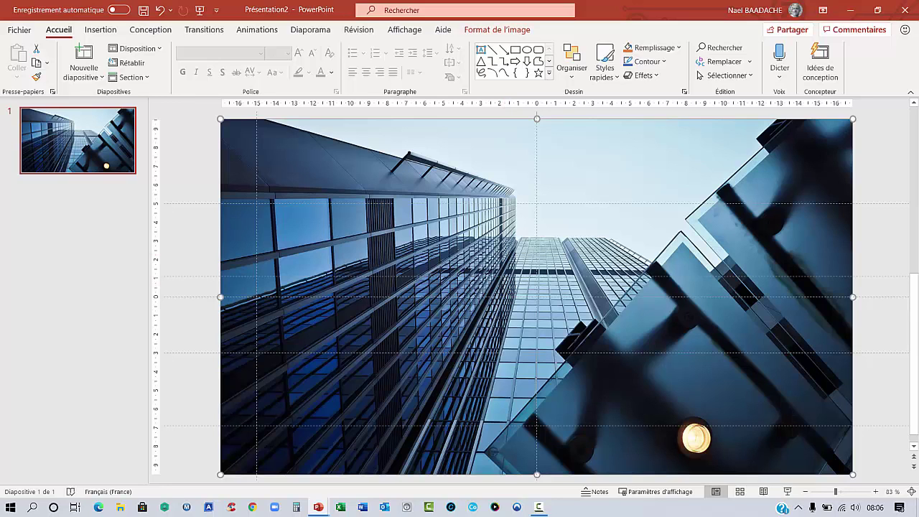
Draw a text box over the photo with 'PLANNING DES REUNIONS', centred and coloured white
left_click(105, 32)
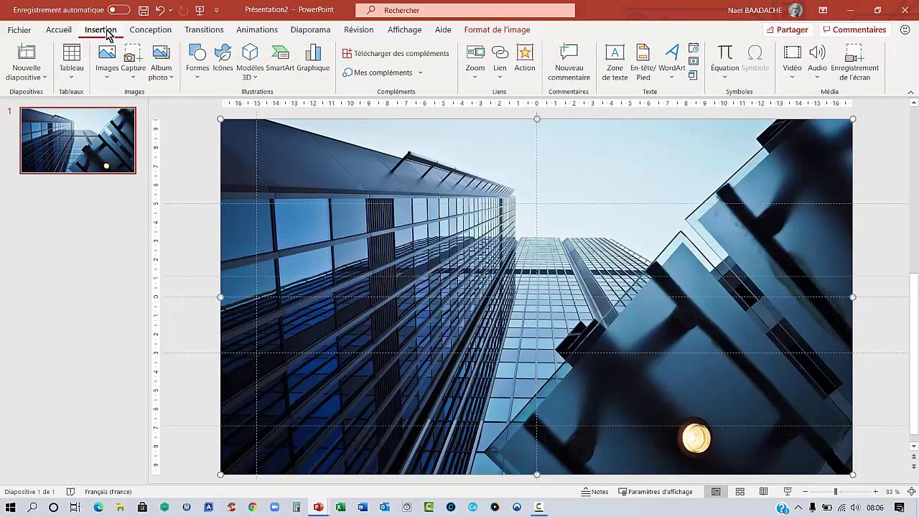
left_click(615, 63)
left_click_drag(561, 238, 669, 322)
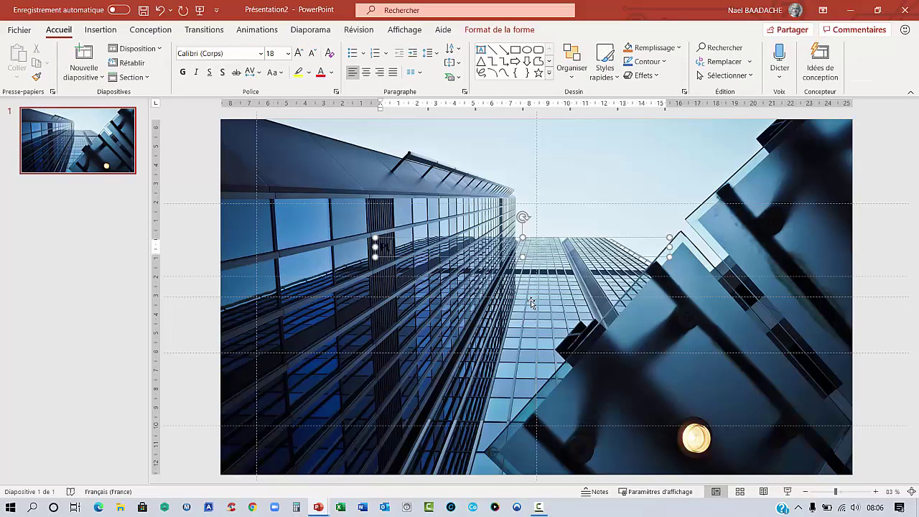
type("LANNING DES REUNIONS")
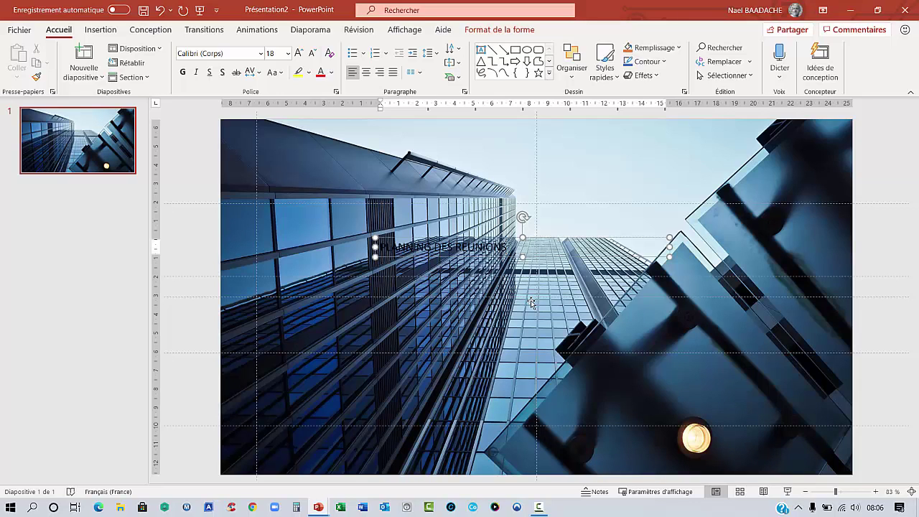
left_click(366, 73)
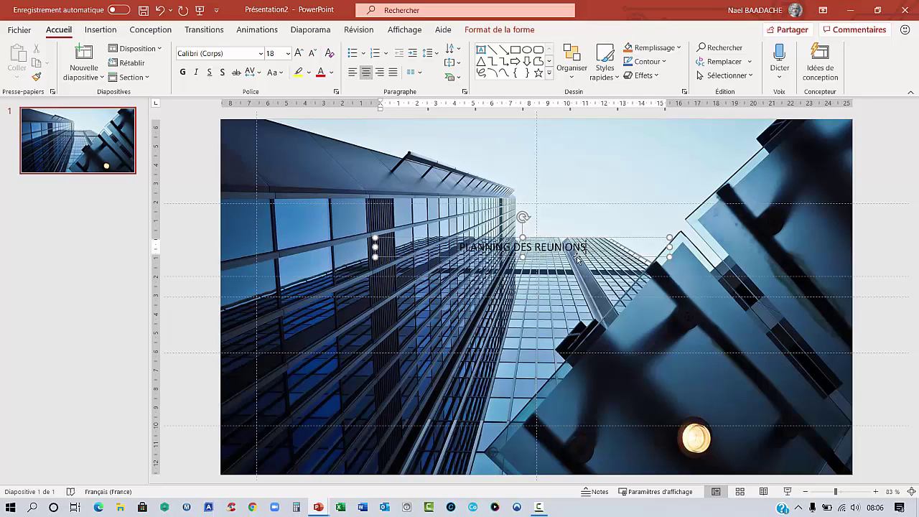
left_click(602, 238)
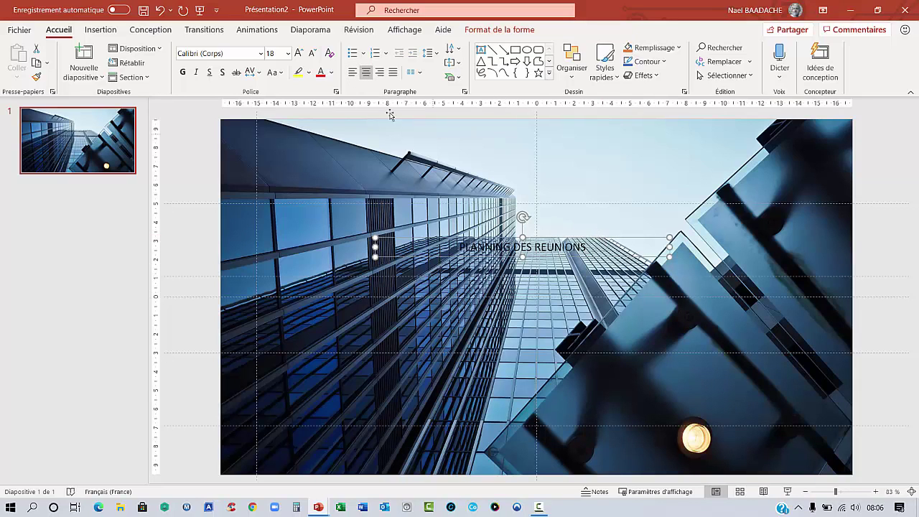
left_click(332, 73)
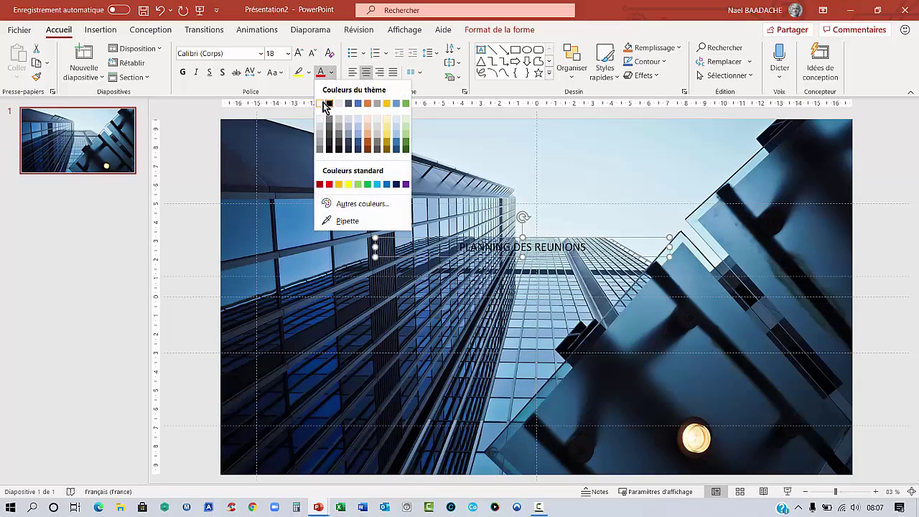
left_click(321, 105)
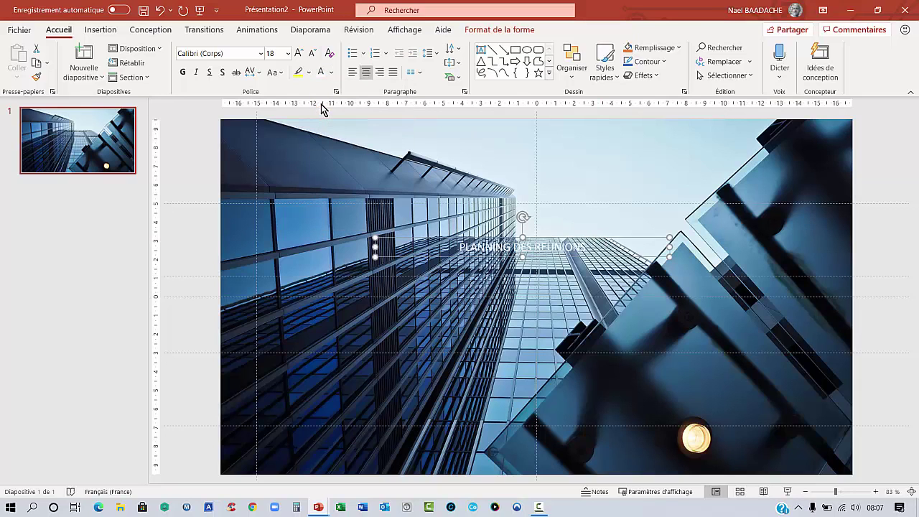
Enlarge the title to 48 pt and widen its box to keep one line mid-slide
left_click(299, 53)
left_click(299, 53)
left_click(299, 54)
left_click(299, 53)
left_click(299, 53)
left_click(299, 53)
left_click(299, 53)
left_click(299, 53)
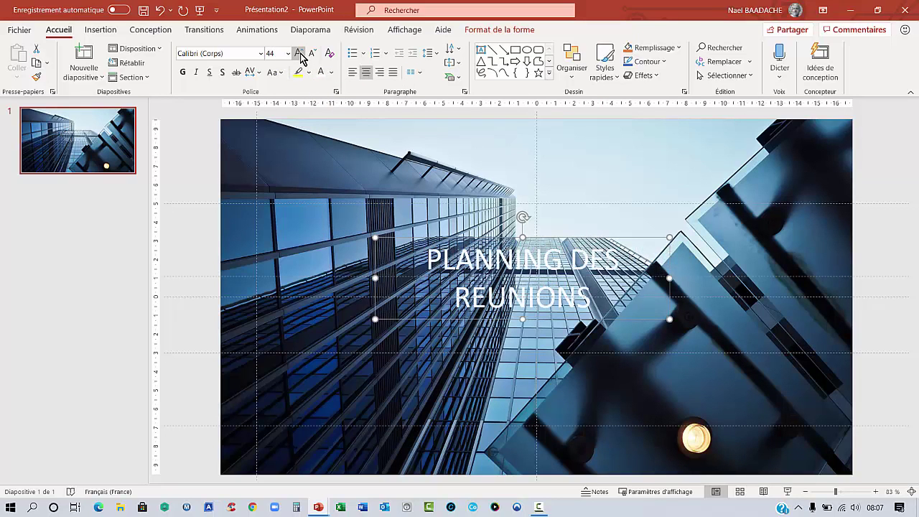
left_click_drag(670, 279, 748, 279)
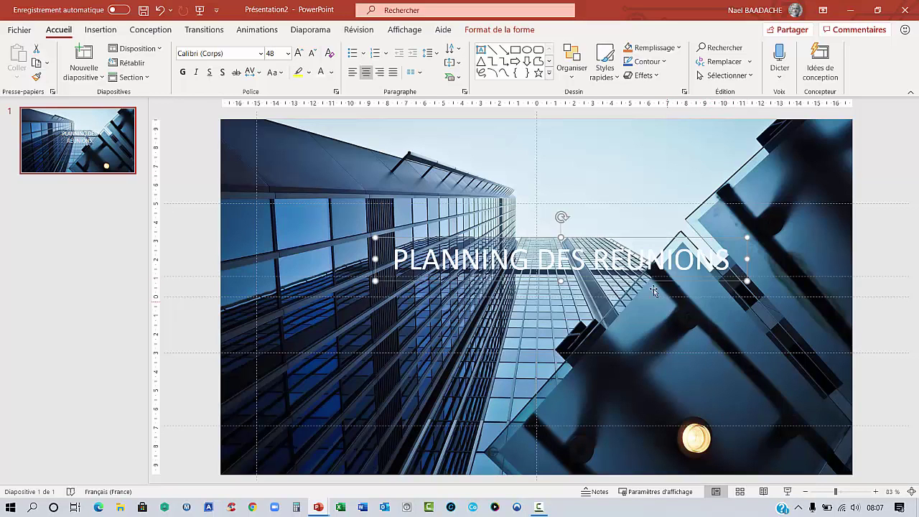
left_click_drag(648, 283, 640, 318)
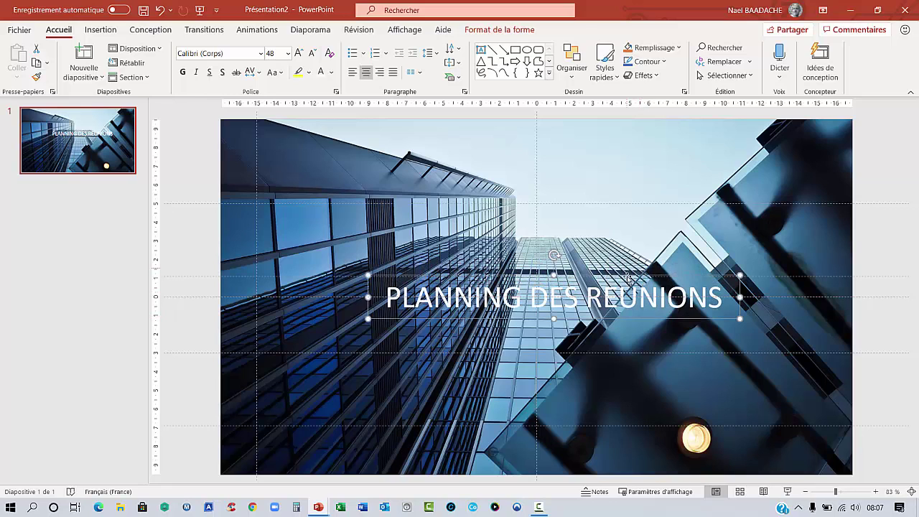
Centre the title box horizontally on the slide
left_click(501, 32)
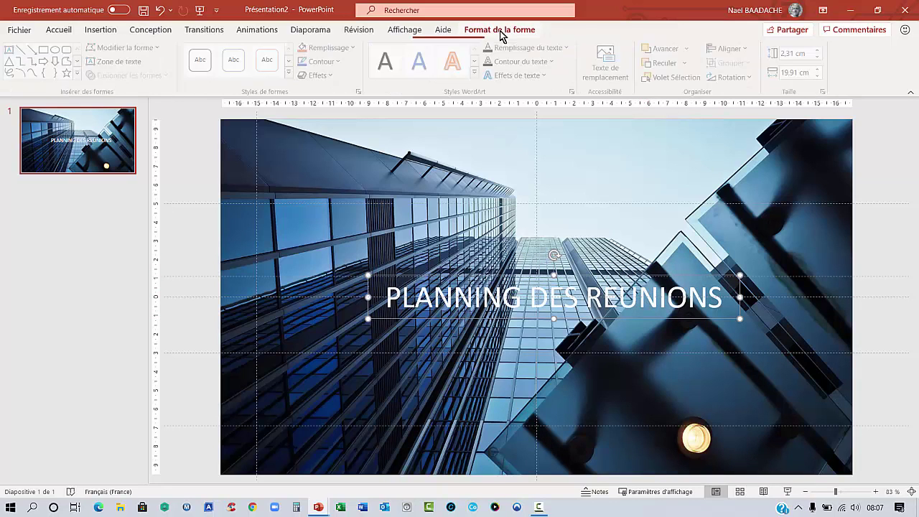
left_click(750, 50)
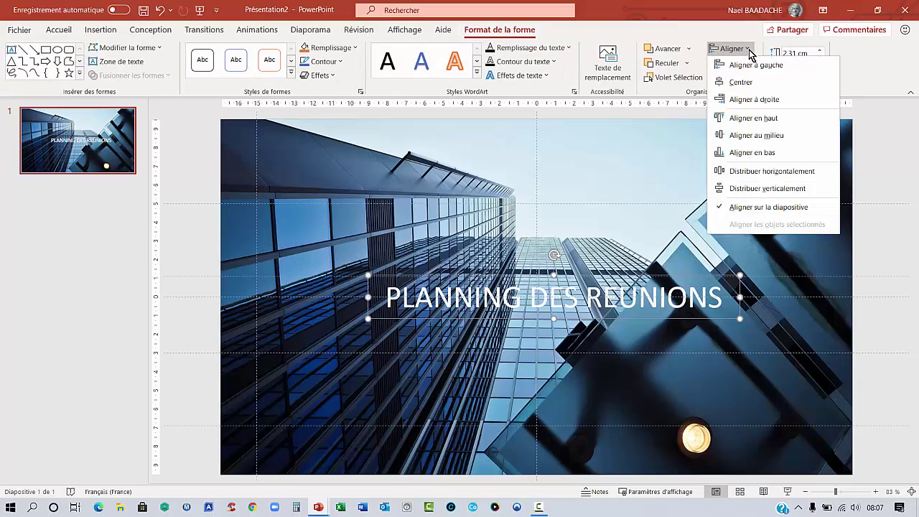
left_click(753, 171)
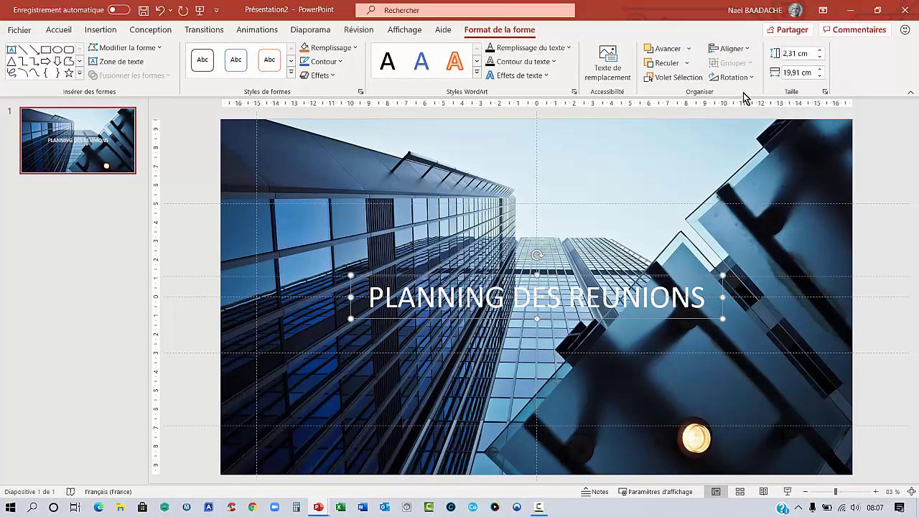
left_click(747, 50)
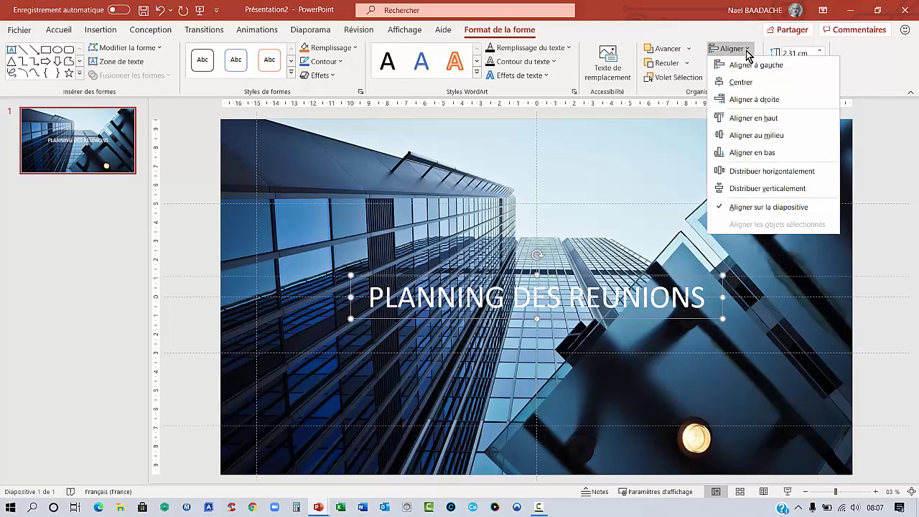
left_click(761, 190)
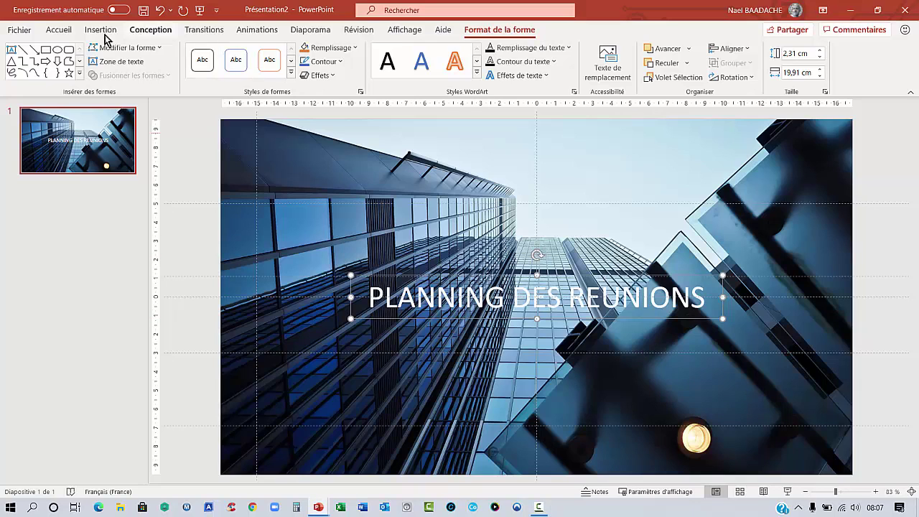
Set the title in bold Adobe Garamond Pro and widen its box to keep one line
left_click(65, 31)
left_click(240, 53)
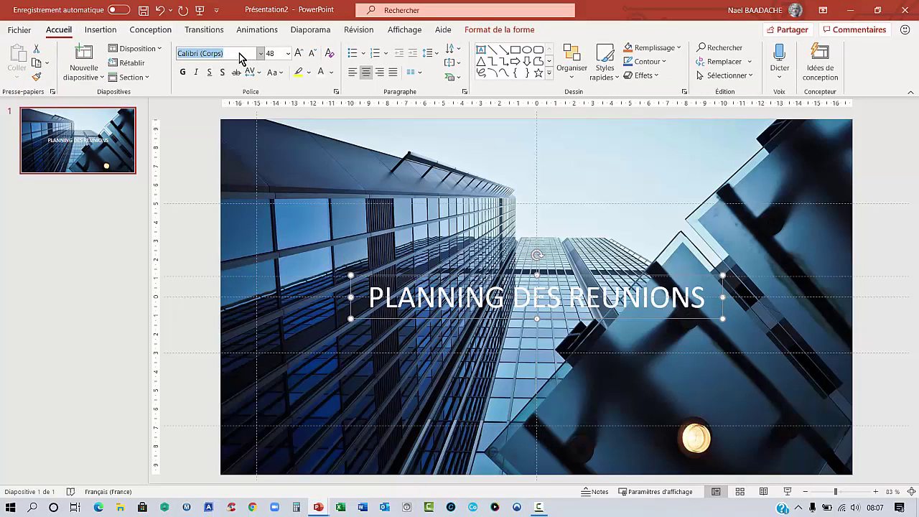
type("Adobe ")
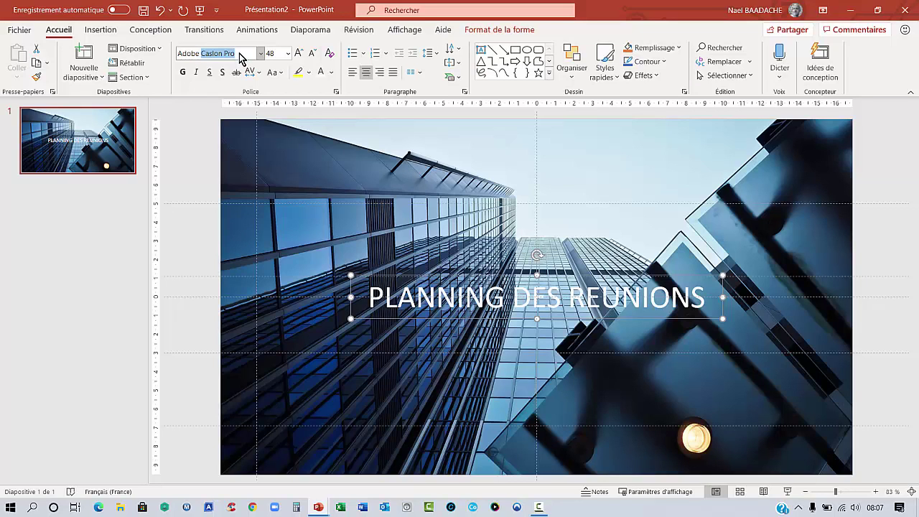
type("Gara")
key("Return")
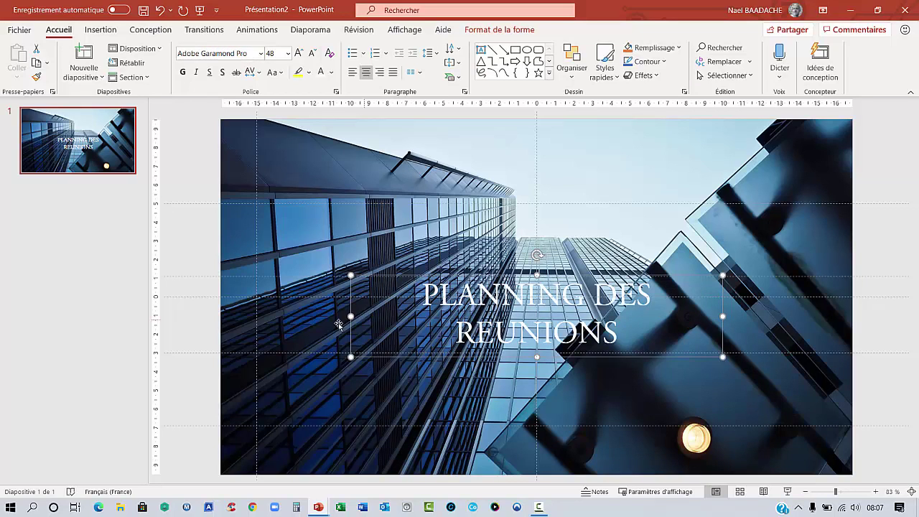
left_click_drag(351, 319, 304, 319)
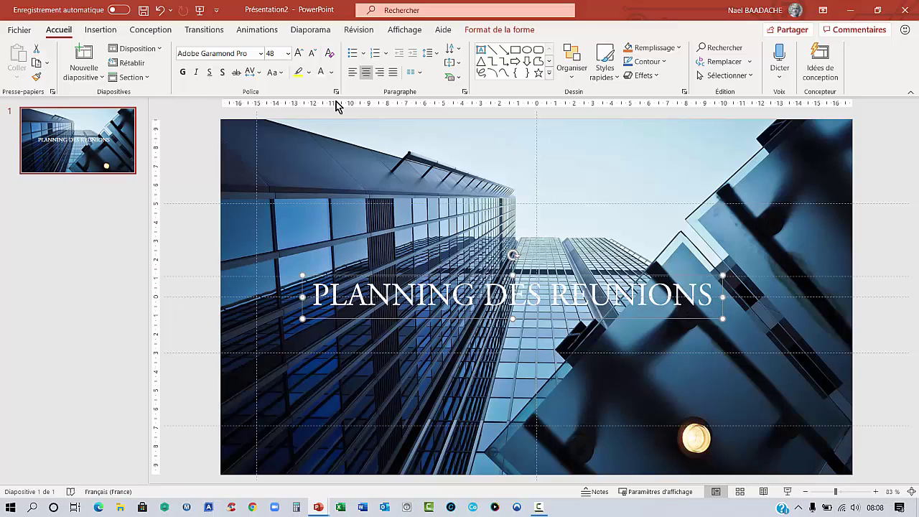
left_click(184, 72)
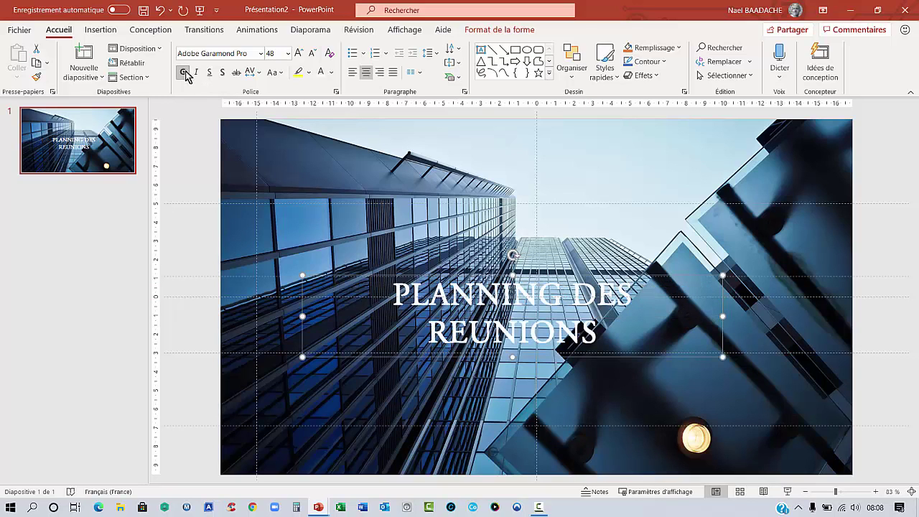
left_click_drag(724, 319, 745, 318)
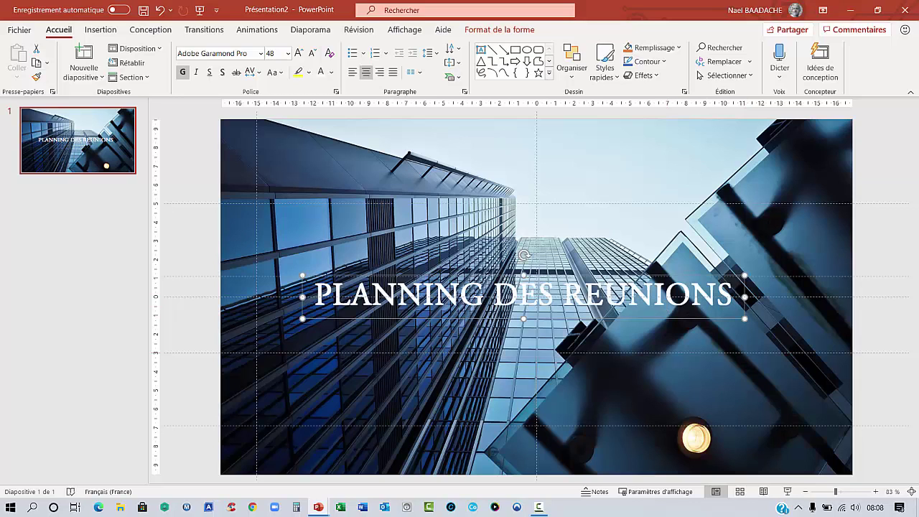
key("Escape")
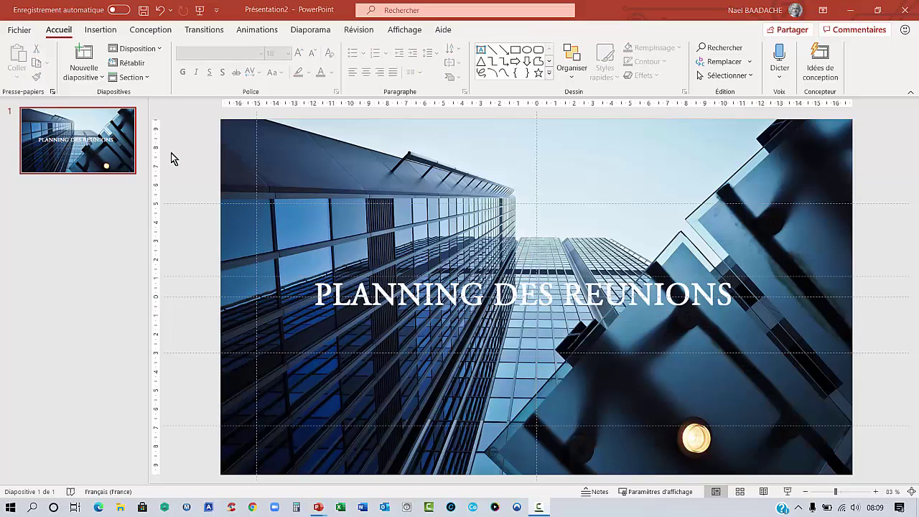
Draw a rectangle over the whole slide, then shift it down to expose the title
left_click(100, 31)
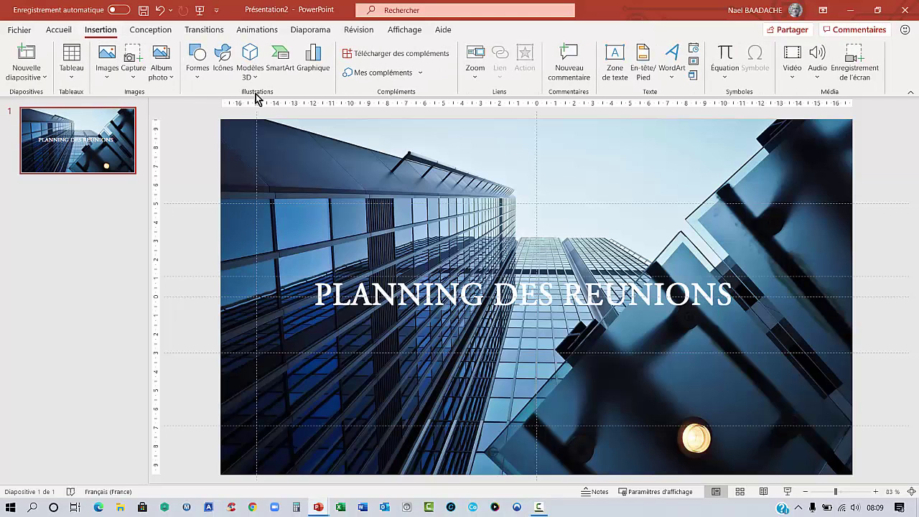
left_click(198, 75)
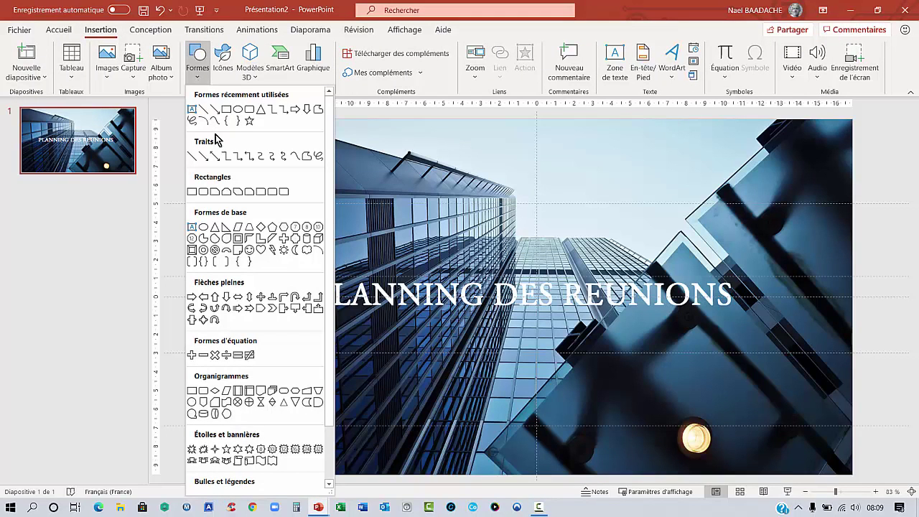
left_click(227, 110)
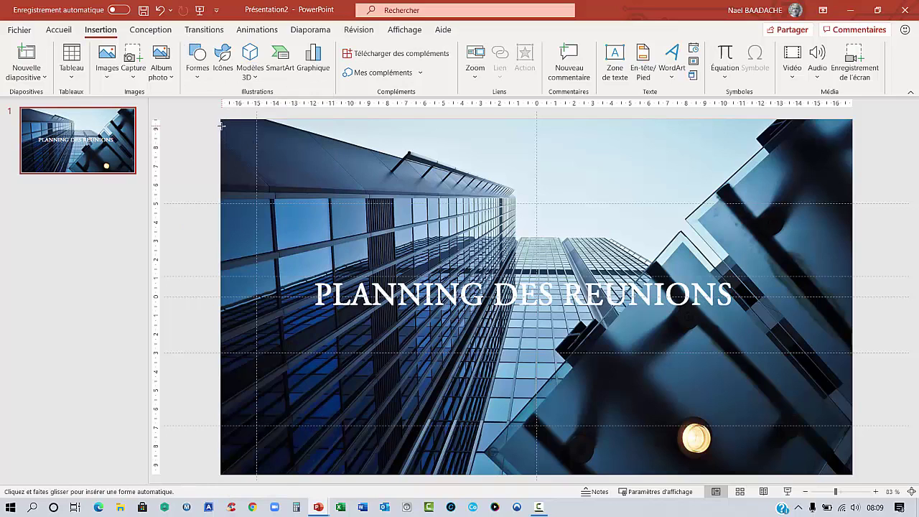
mouse_move(223, 119)
left_mouse_down()
mouse_move(780, 465)
mouse_move(852, 474)
left_mouse_up()
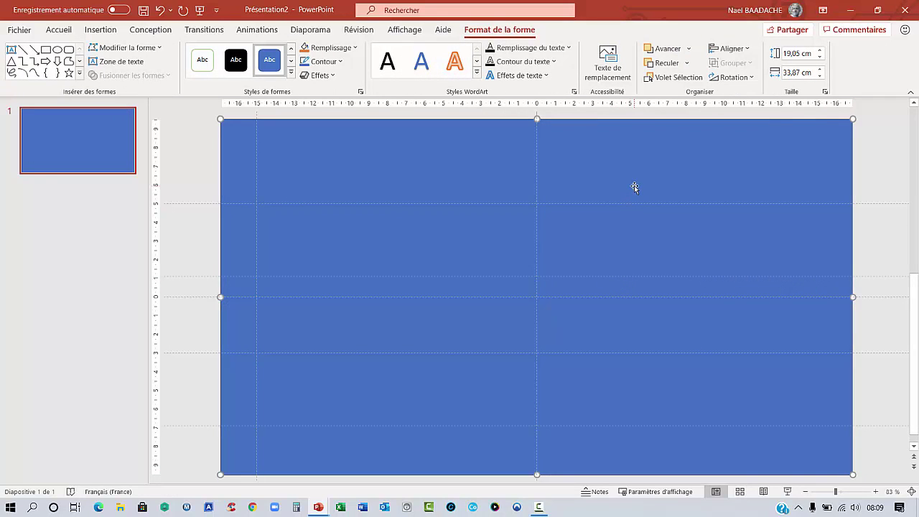
mouse_move(633, 186)
left_mouse_down()
mouse_move(620, 405)
mouse_move(631, 402)
left_mouse_up()
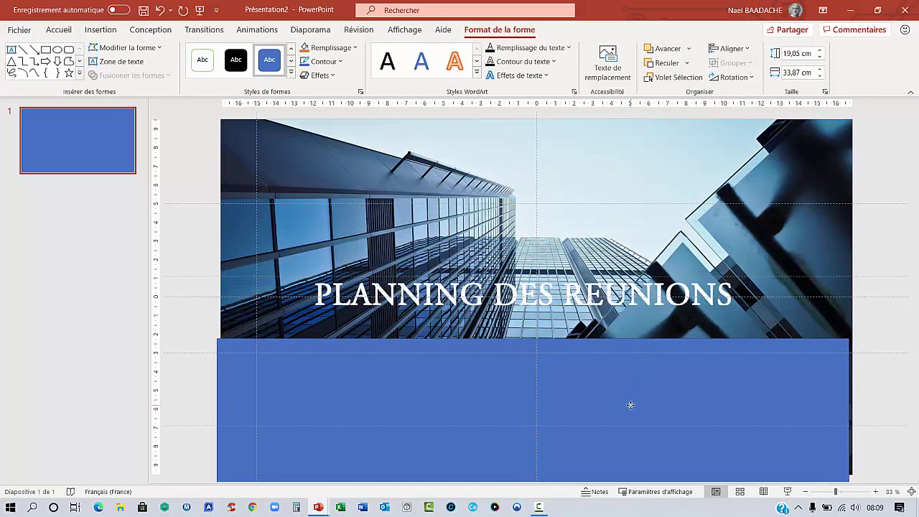
Bring the title to the front and move the rectangle back over the full slide
left_click(588, 301)
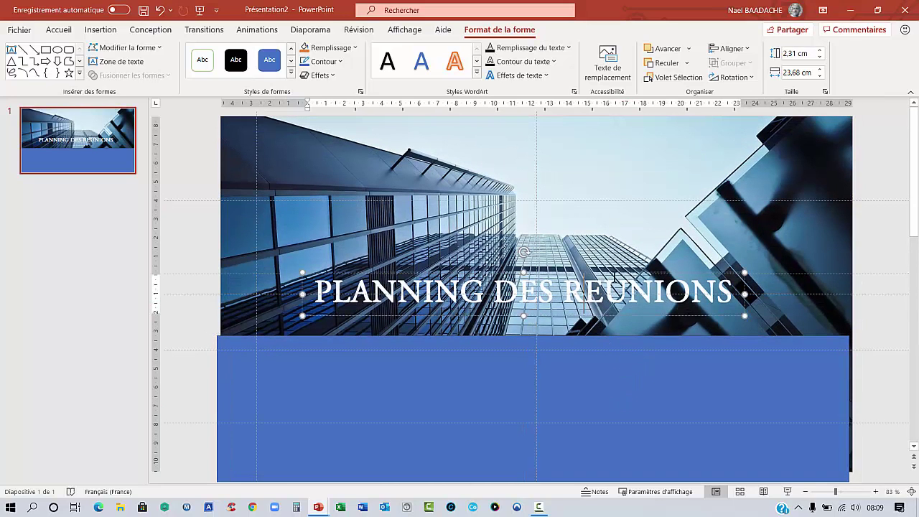
left_click(616, 274)
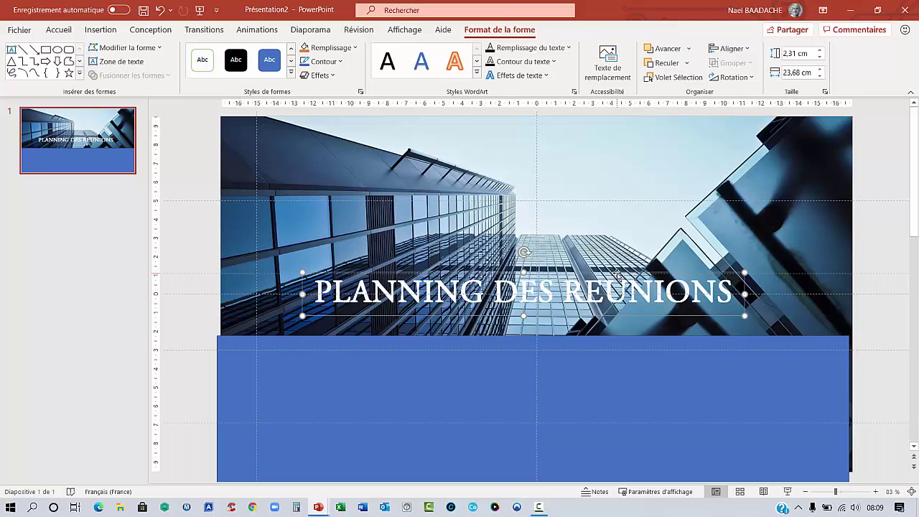
right_click(616, 275)
left_click(640, 303)
mouse_move(629, 407)
left_mouse_down()
mouse_move(632, 173)
mouse_move(629, 188)
left_mouse_up()
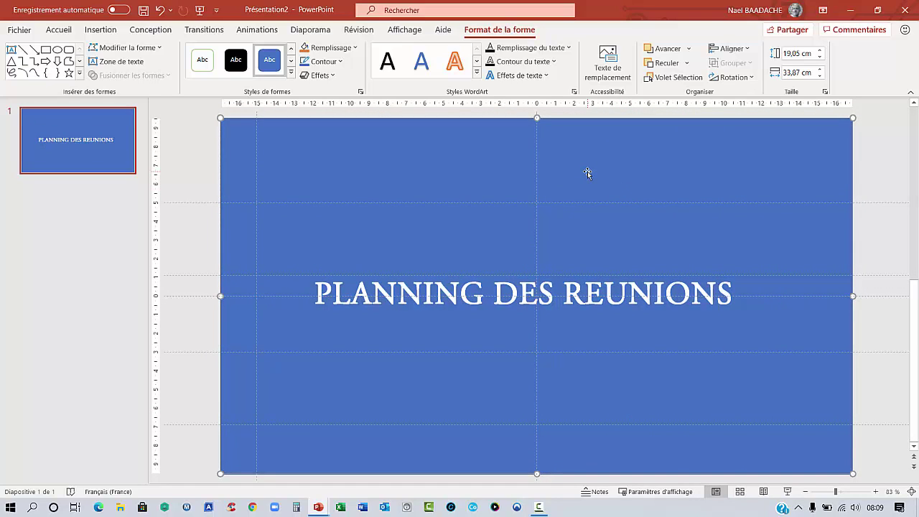
Give the rectangle a light blue gradient fill, removing one stop and moving another to 26 %
scroll(588, 173, "down", 2, "ctrl")
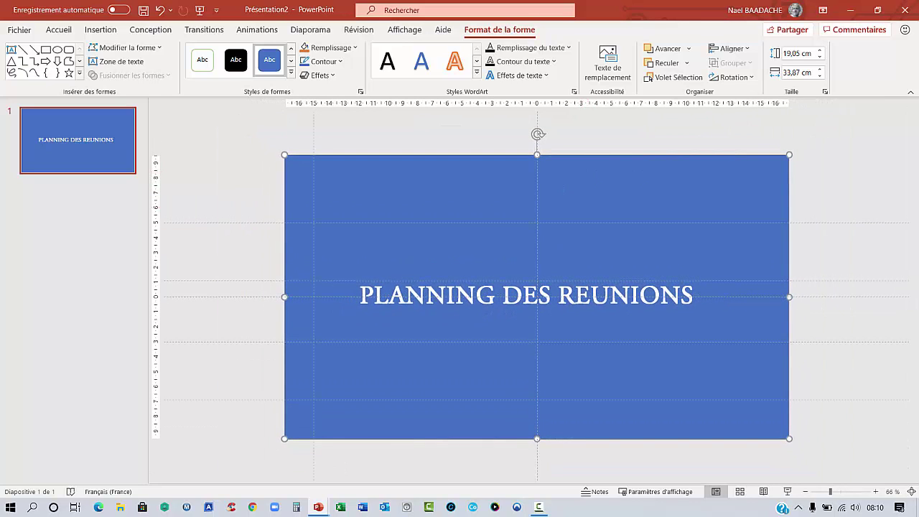
left_click(587, 192)
right_click(589, 191)
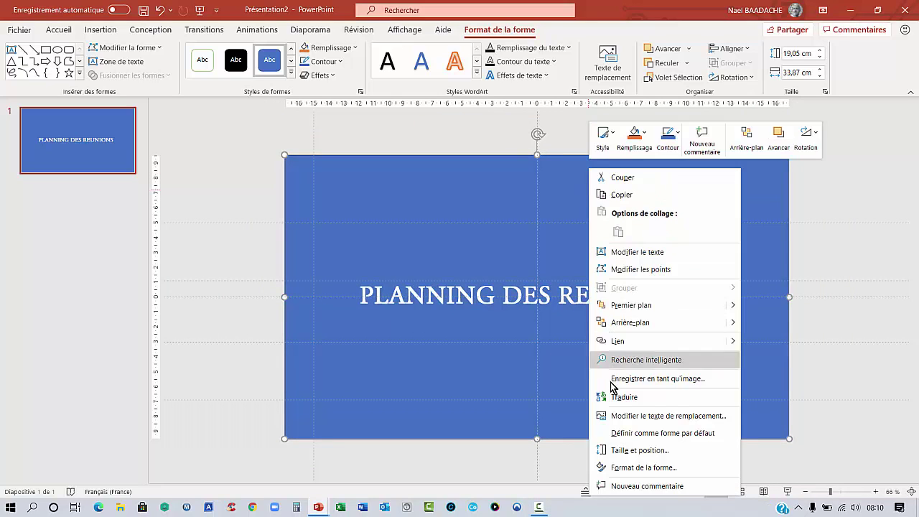
left_click(636, 471)
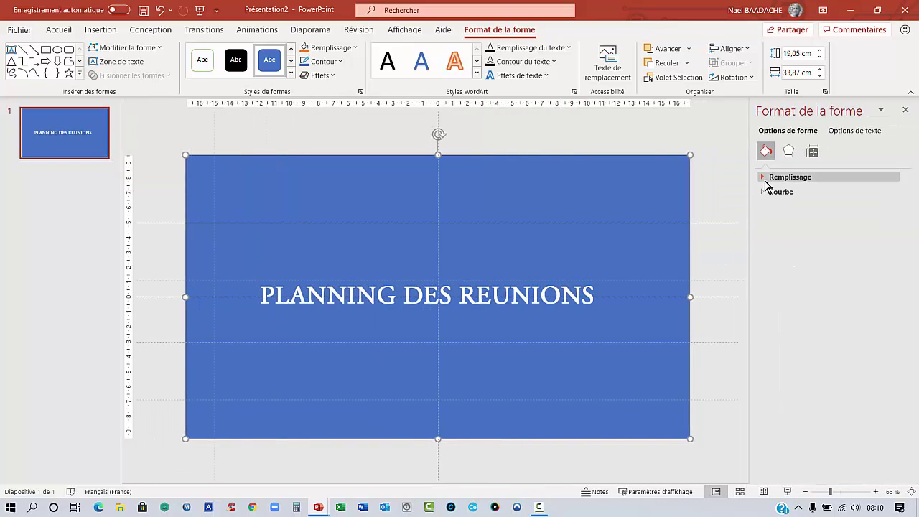
left_click(766, 177)
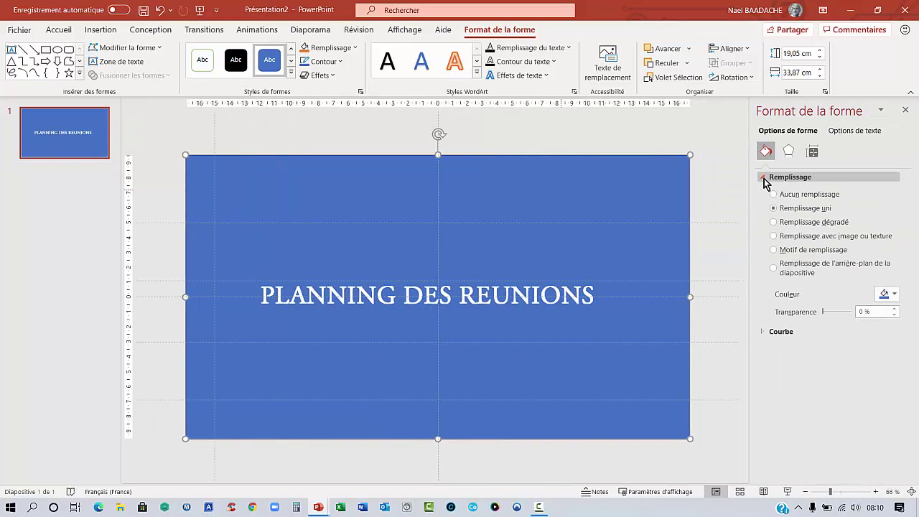
left_click(774, 223)
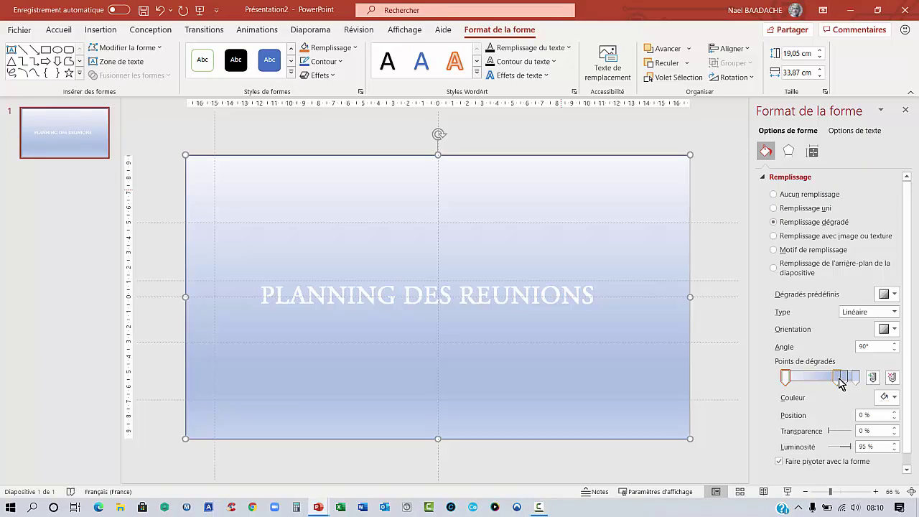
left_click(893, 378)
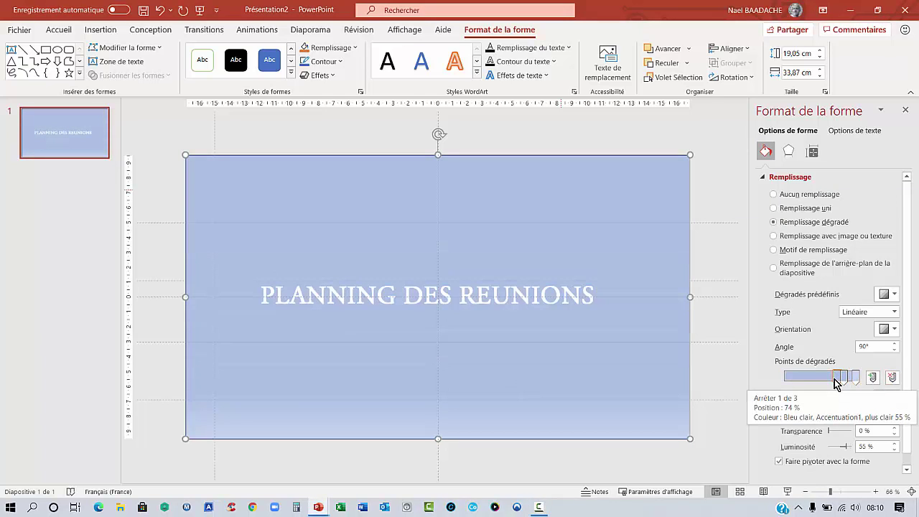
left_click_drag(835, 379, 802, 380)
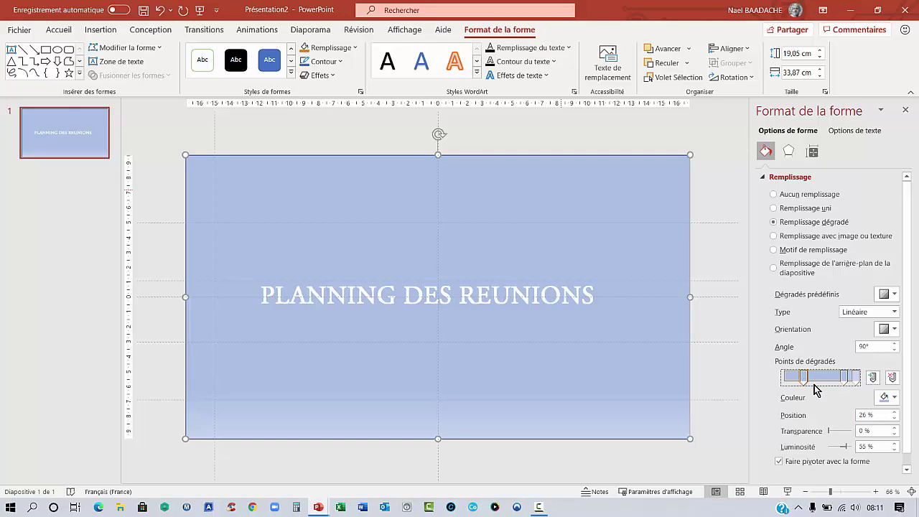
Set the first gradient stop's colour to pale blue through custom colours
left_click(895, 399)
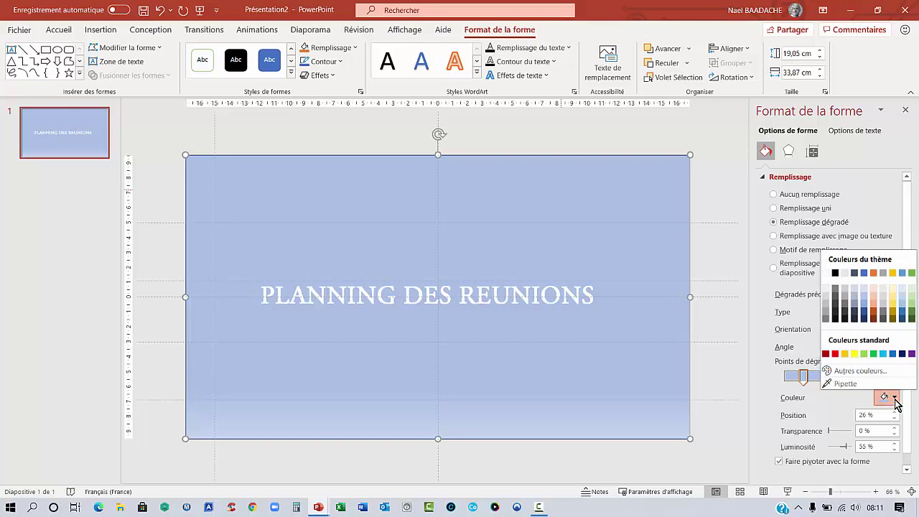
left_click(862, 372)
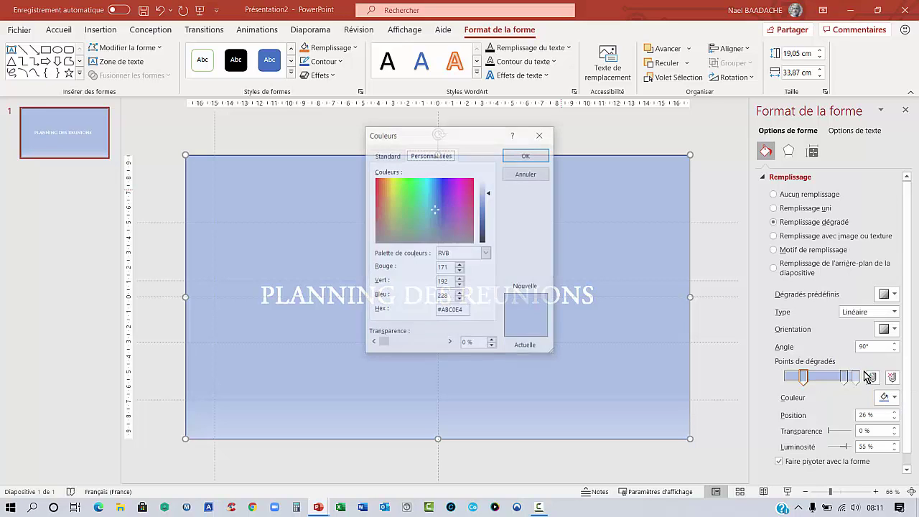
left_click_drag(488, 192, 487, 187)
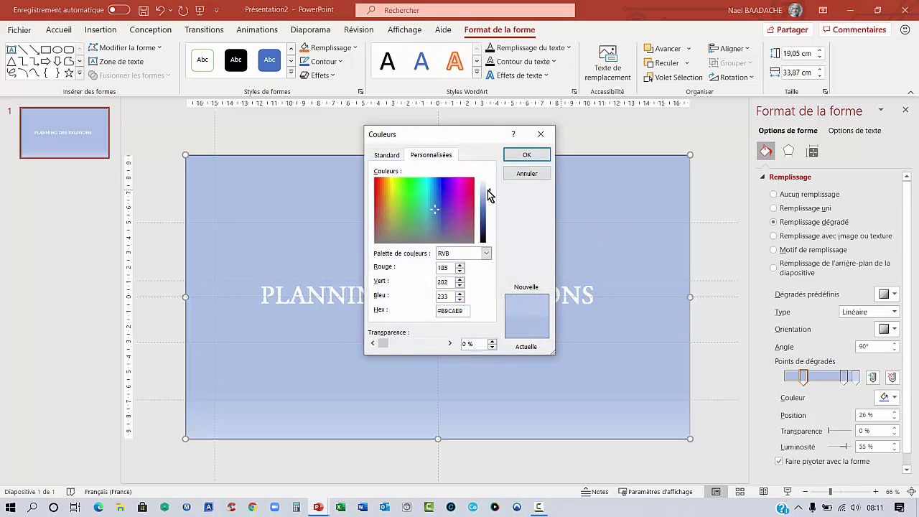
left_click(527, 154)
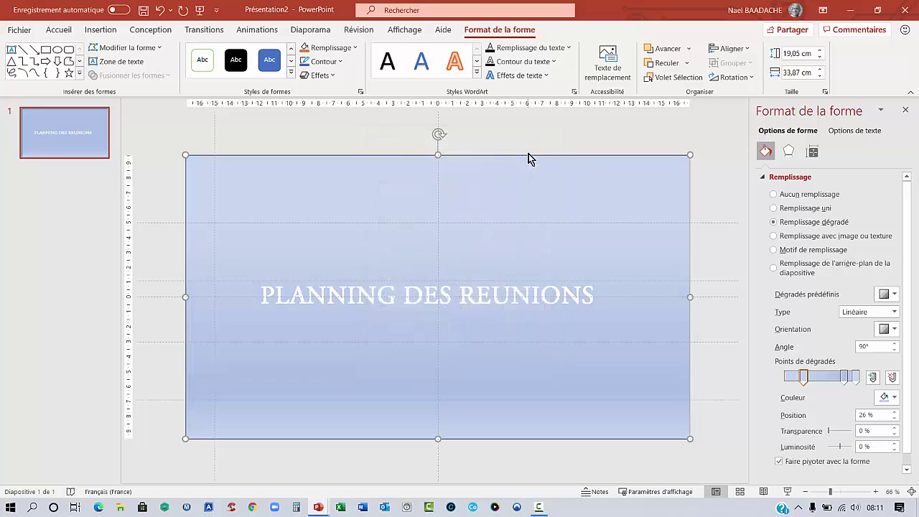
Replace the 83 % stop with a new dark navy stop at 68 %
left_click(845, 378)
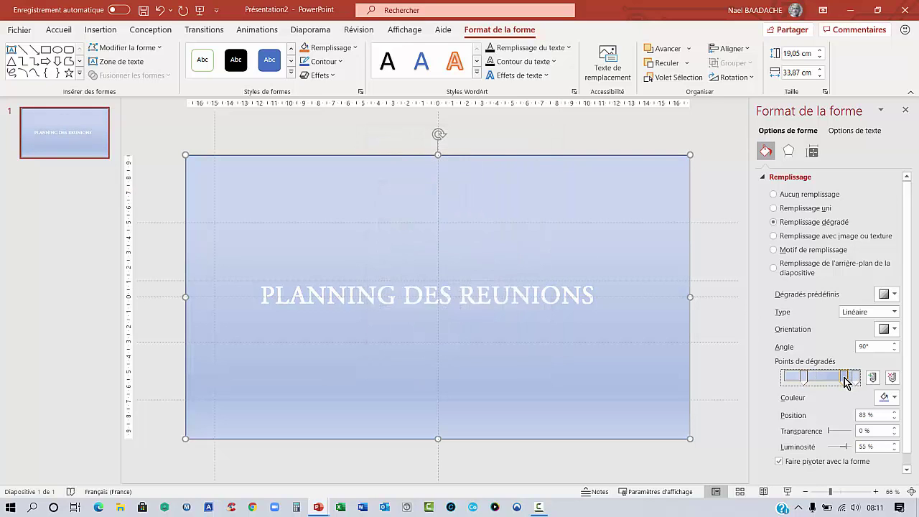
left_click(892, 377)
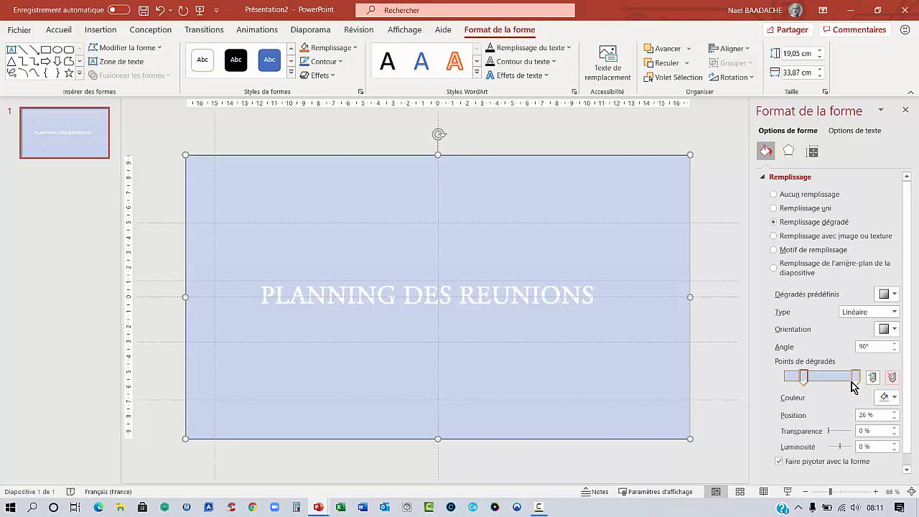
left_click_drag(856, 378, 832, 378)
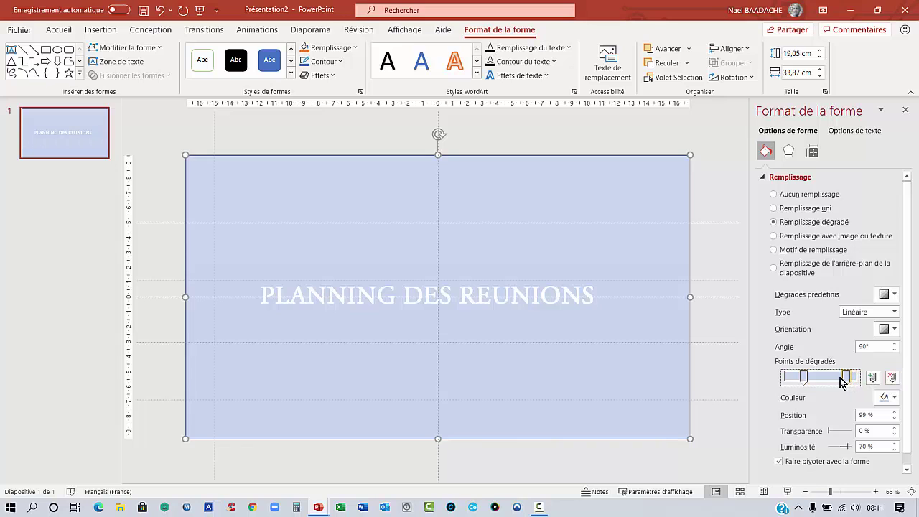
left_click(895, 400)
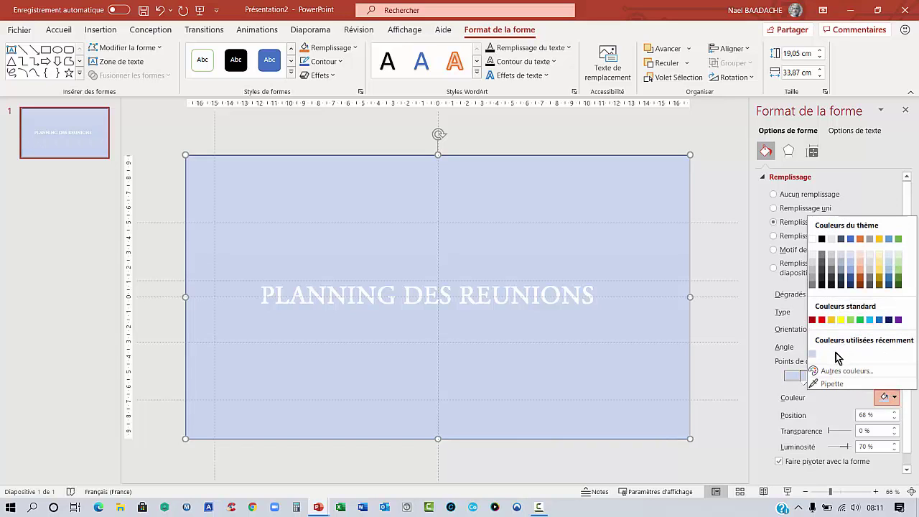
left_click(890, 320)
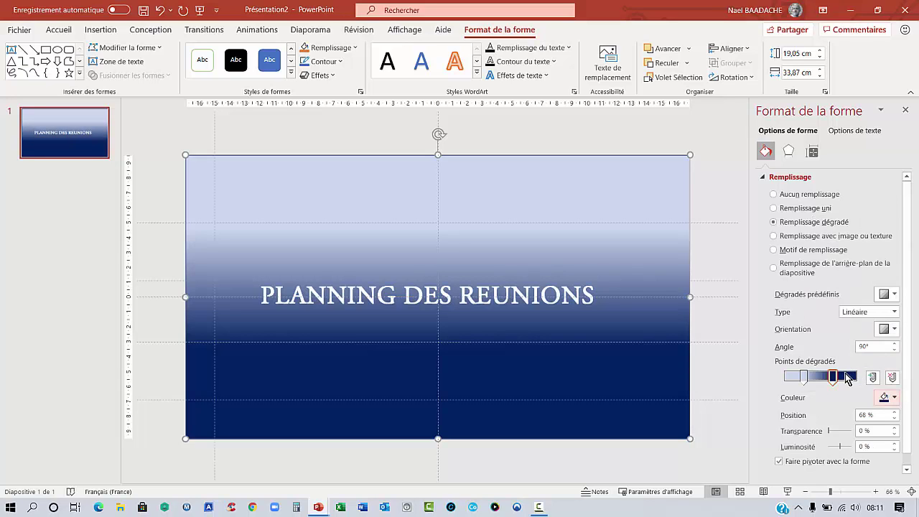
left_click(895, 399)
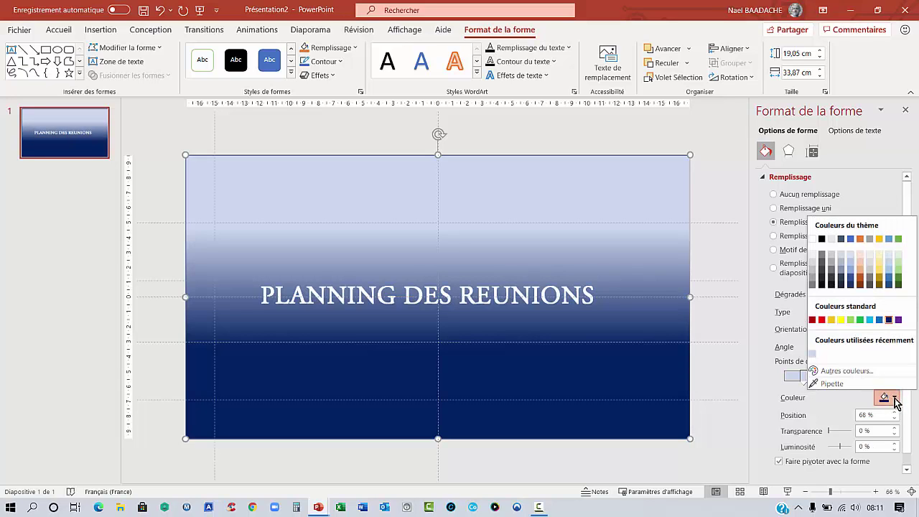
Brighten the lower stop to vivid blue and set its transparency to 60 %
left_click(846, 371)
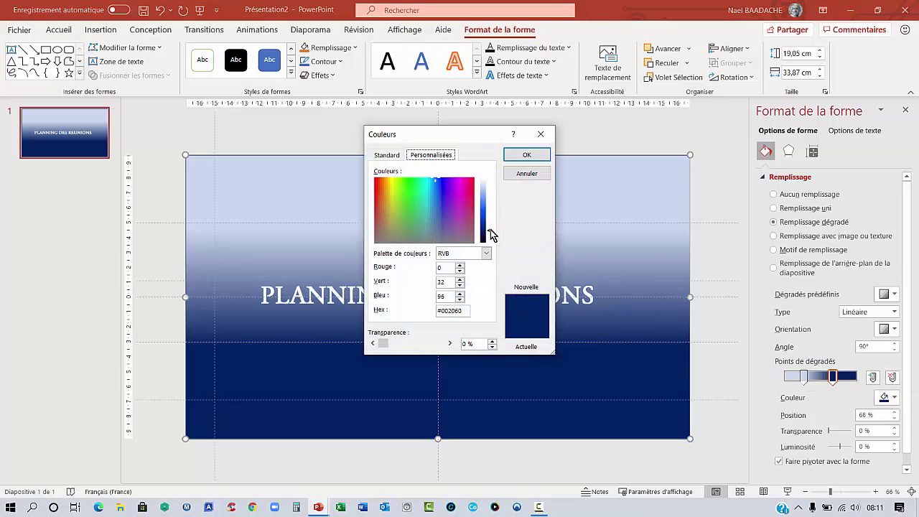
left_click_drag(489, 229, 488, 209)
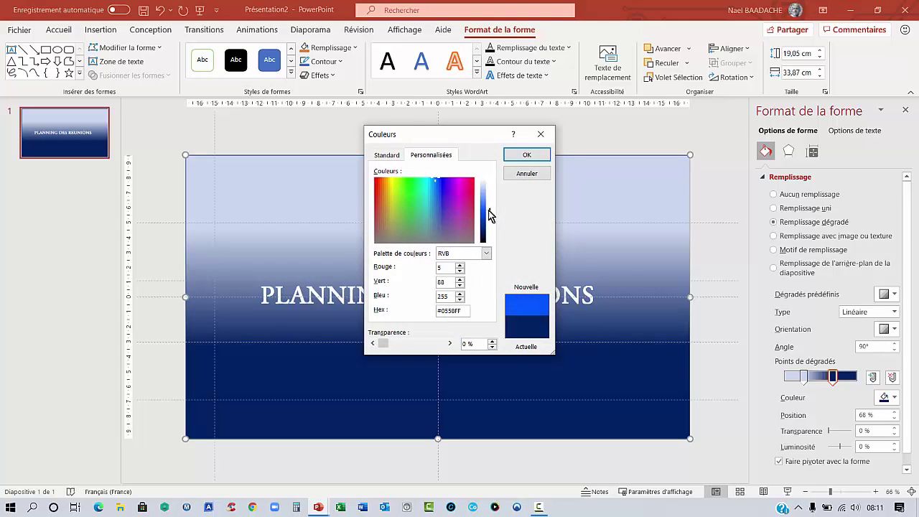
left_click(528, 156)
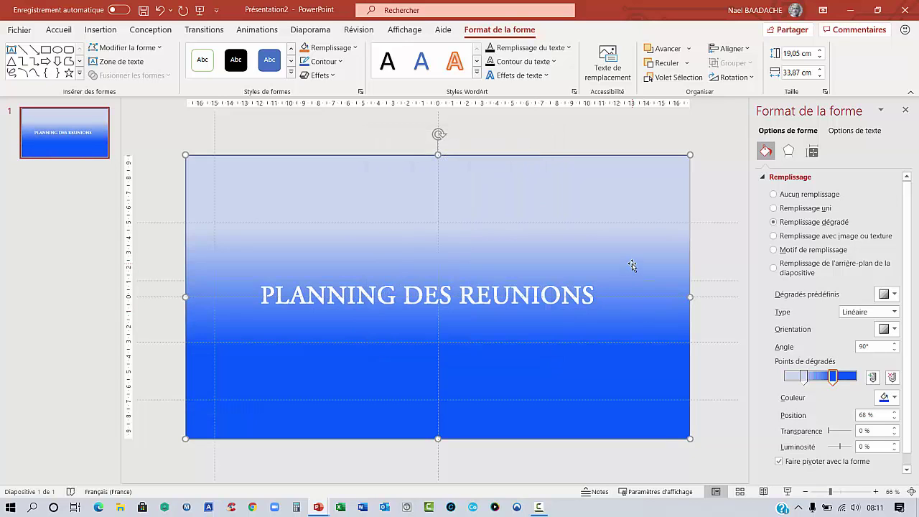
left_click_drag(632, 266, 632, 262)
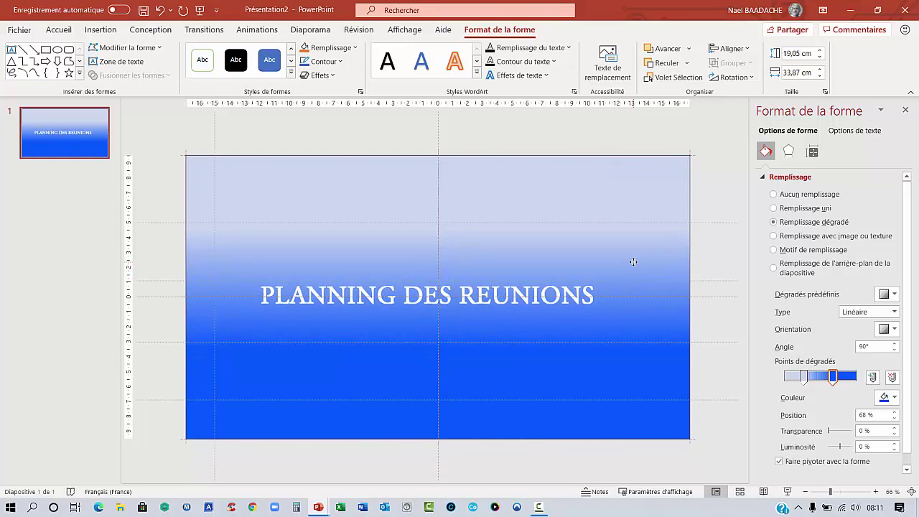
left_click(870, 431)
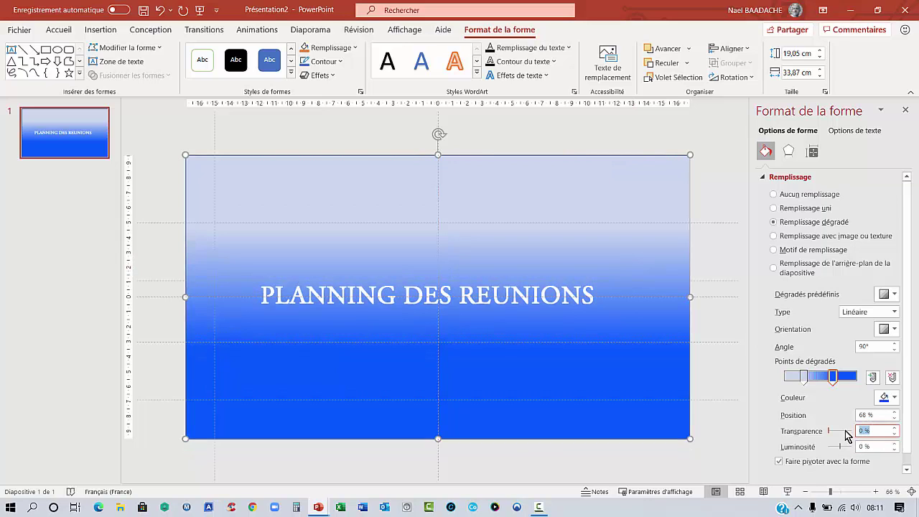
type("60")
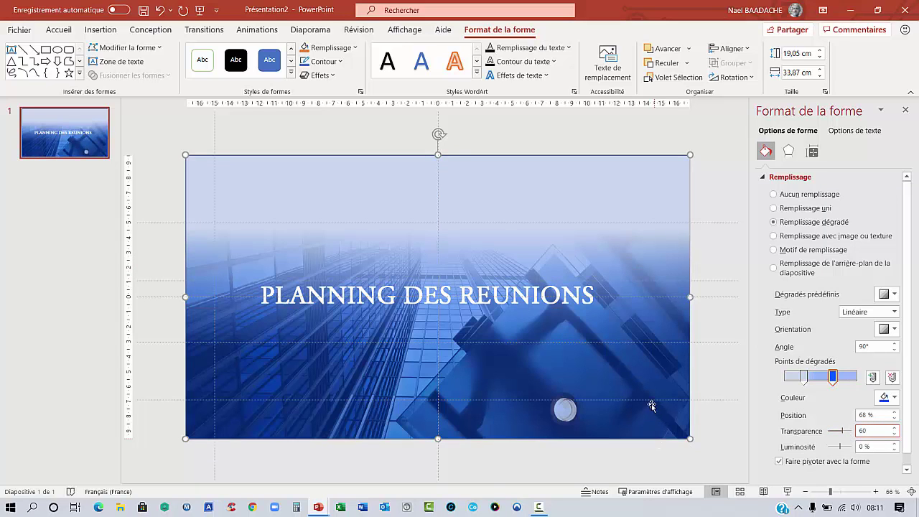
Lighten the second gradient stop's blue colour
left_click(833, 378)
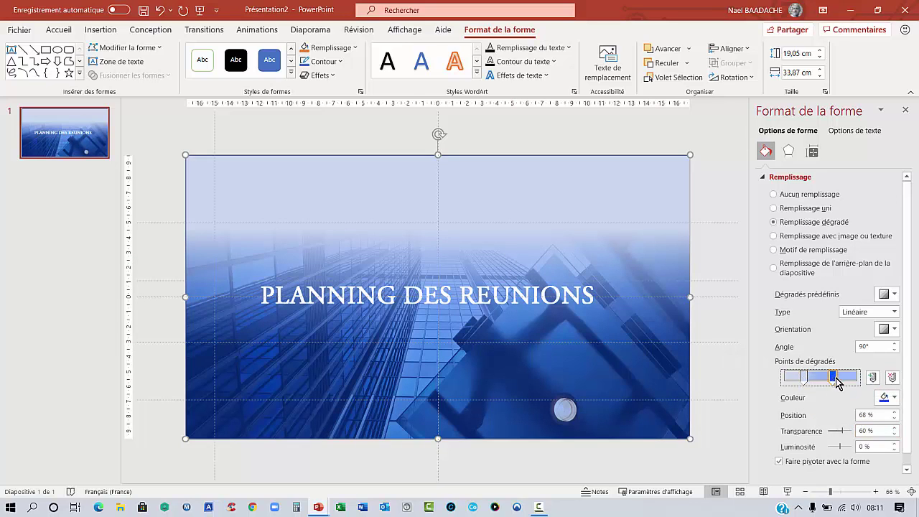
left_click(895, 400)
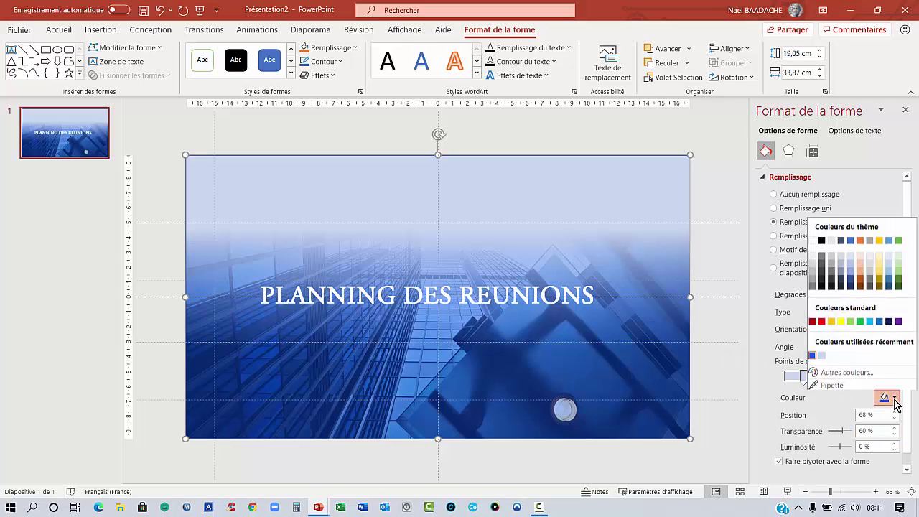
left_click(844, 370)
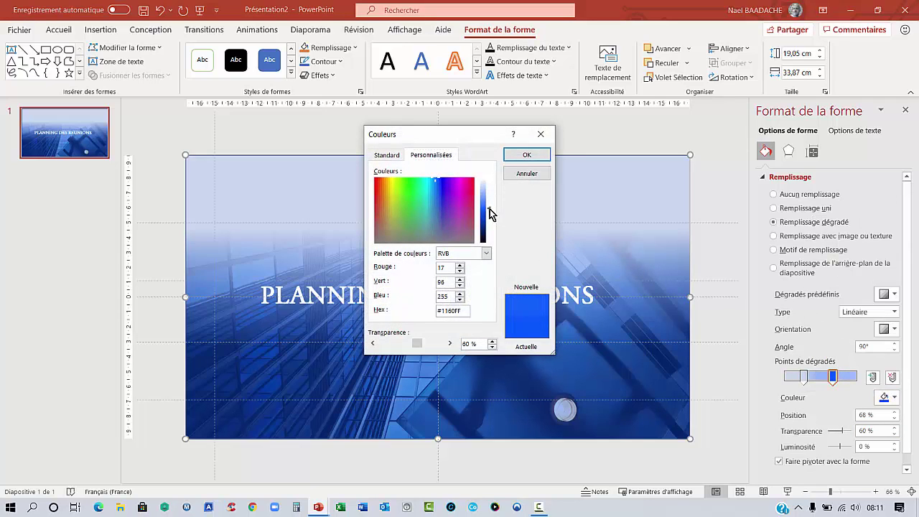
left_click_drag(490, 209, 489, 200)
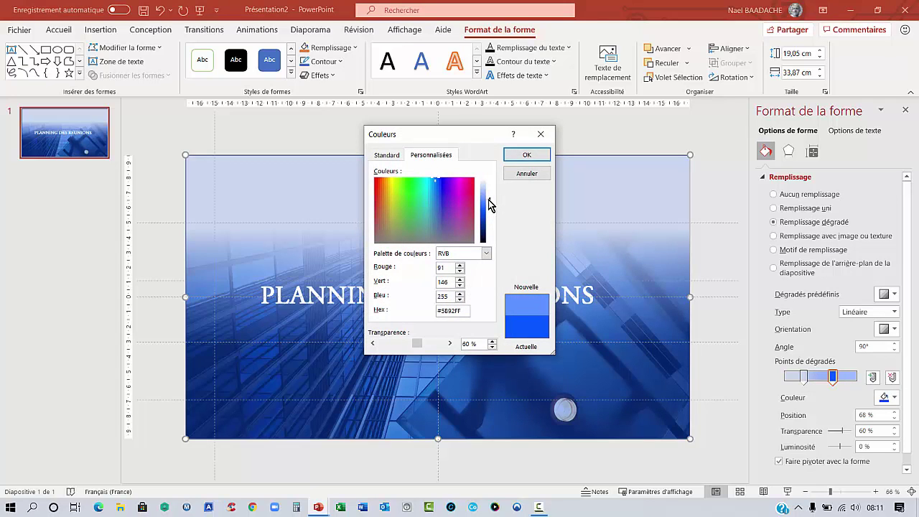
left_click(525, 154)
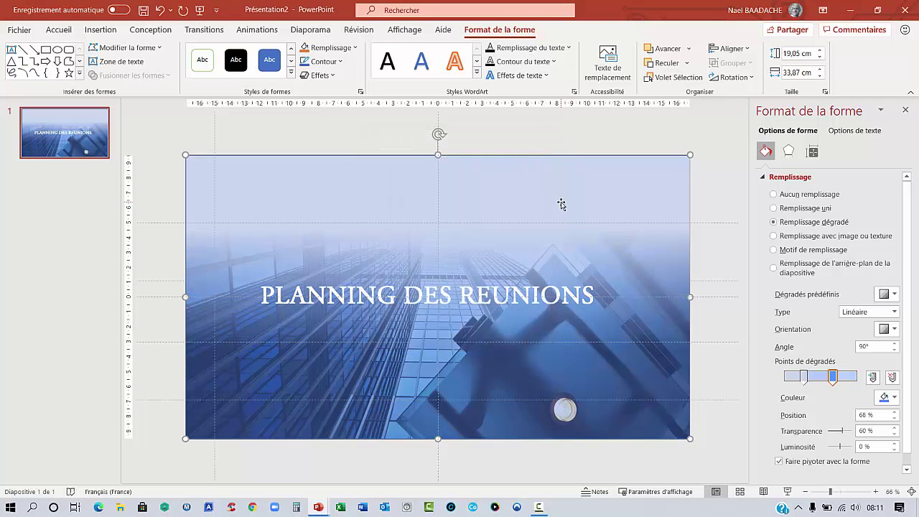
Make the first gradient stop's pale blue even lighter
left_click(805, 376)
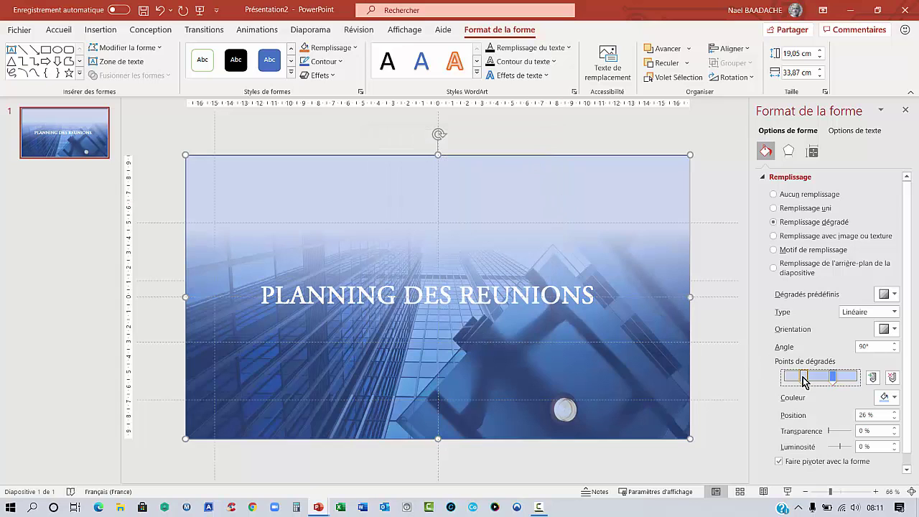
left_click(895, 398)
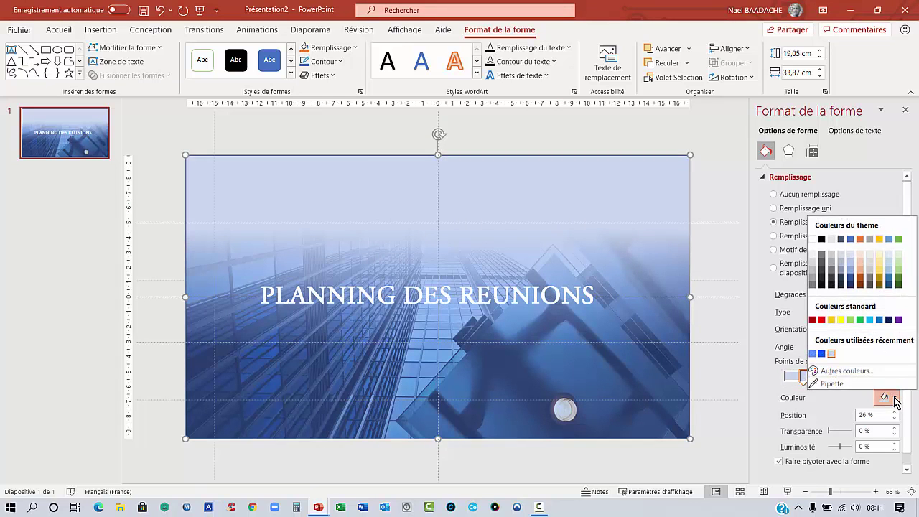
left_click(815, 371)
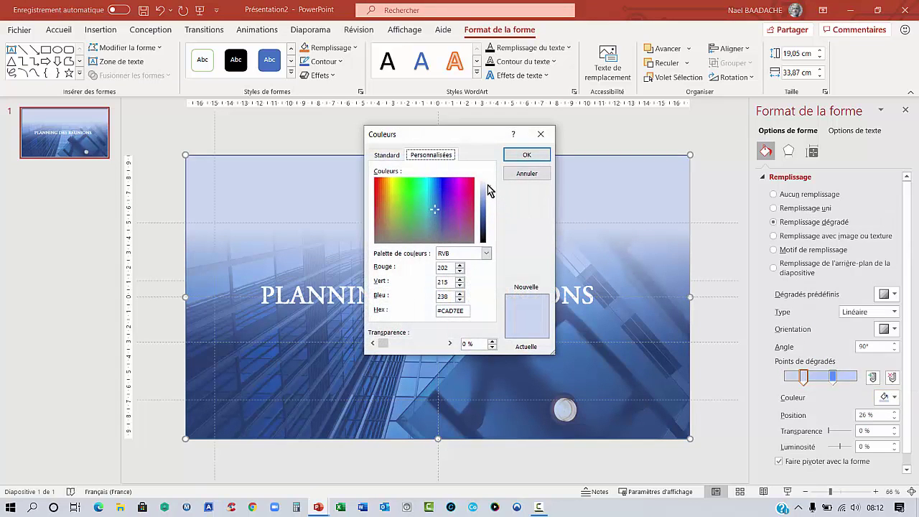
left_click_drag(489, 192, 490, 188)
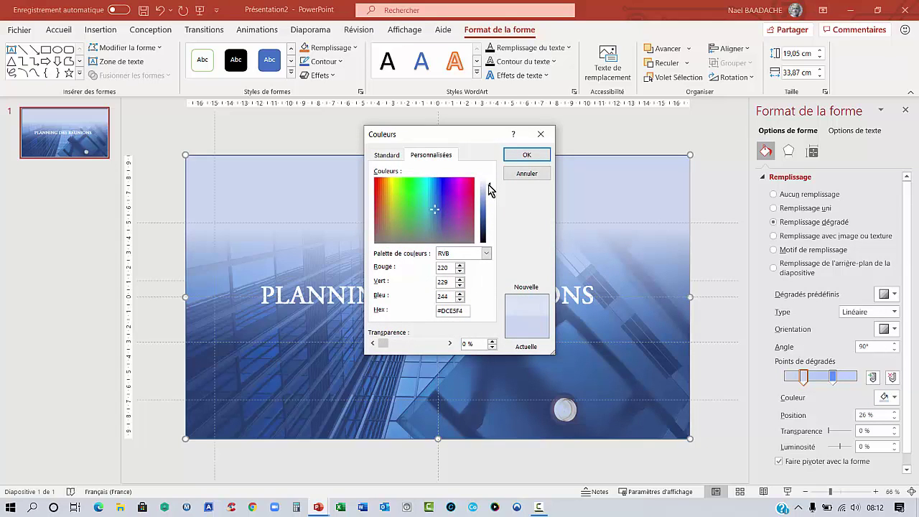
left_click(529, 155)
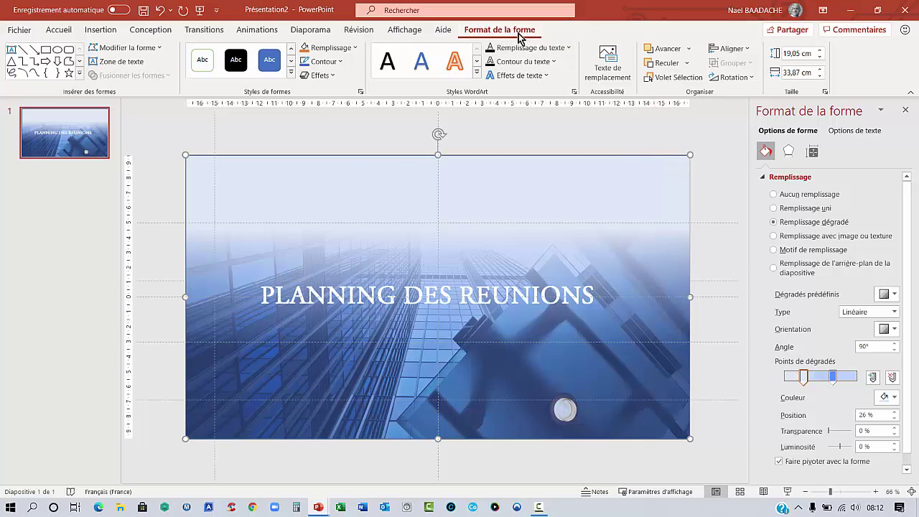
Remove the overlay rectangle's outline
left_click(324, 61)
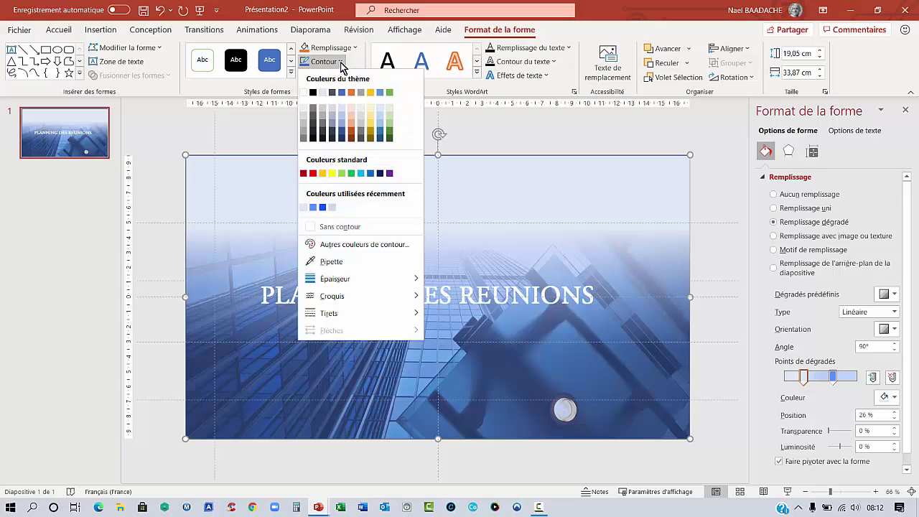
left_click(336, 226)
left_click(730, 302)
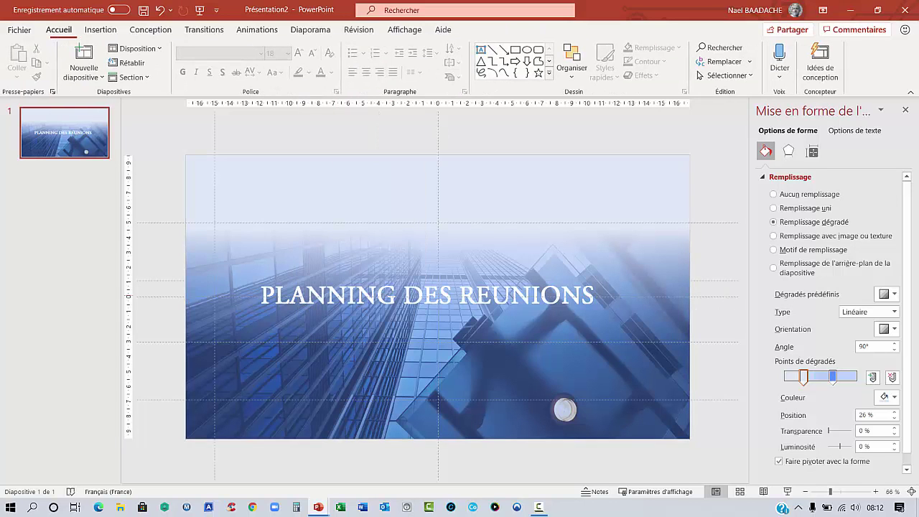
Make the first gradient stop bright blue, then lighten it slightly to 79, 138, 255
left_click(691, 351)
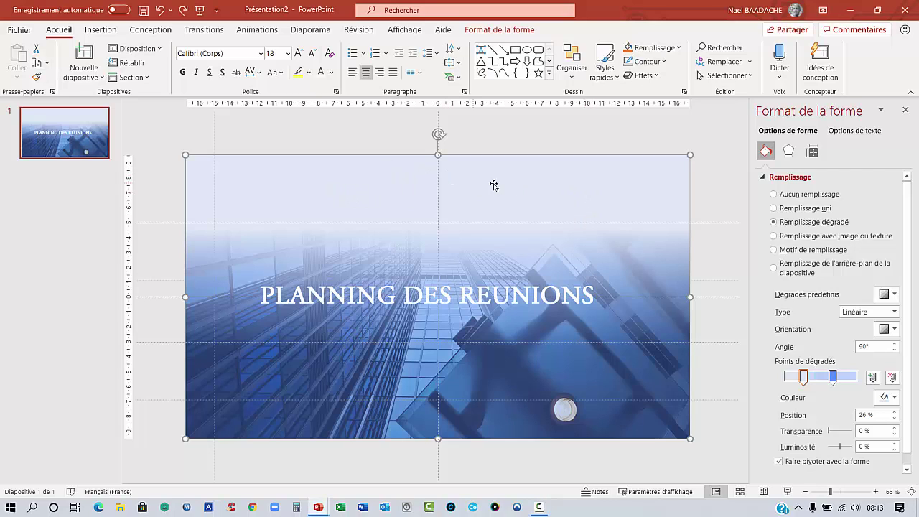
left_click(807, 382)
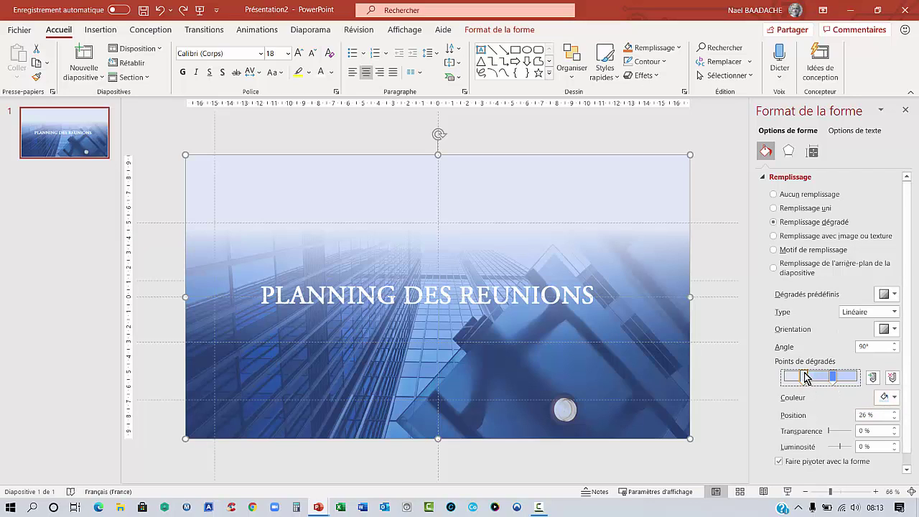
left_click(897, 398)
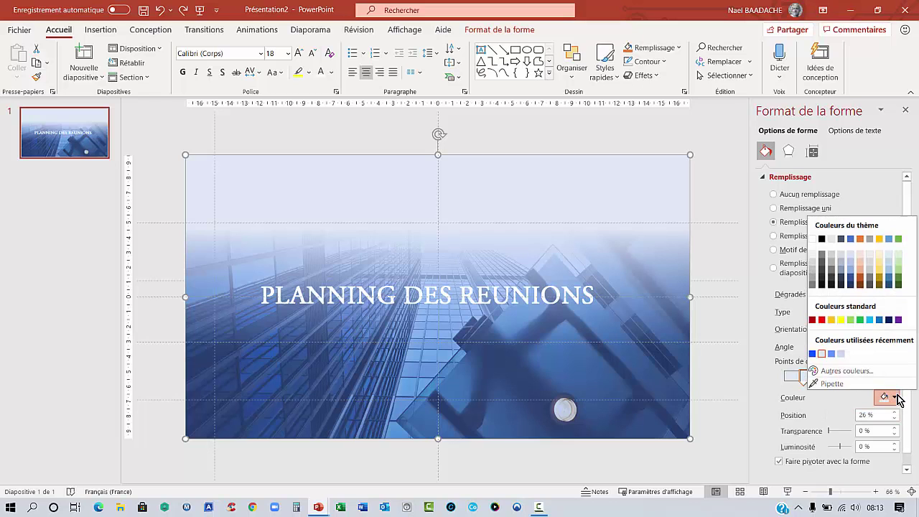
left_click(813, 355)
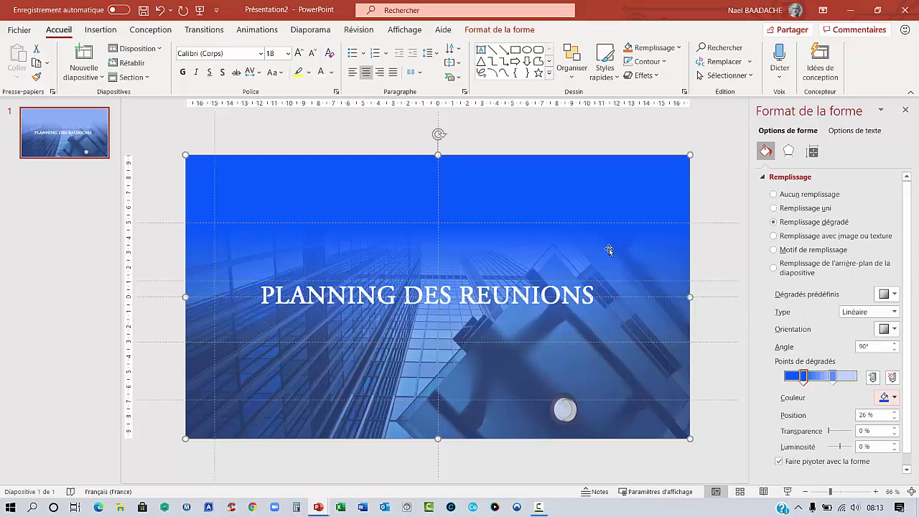
left_click_drag(589, 247, 587, 219)
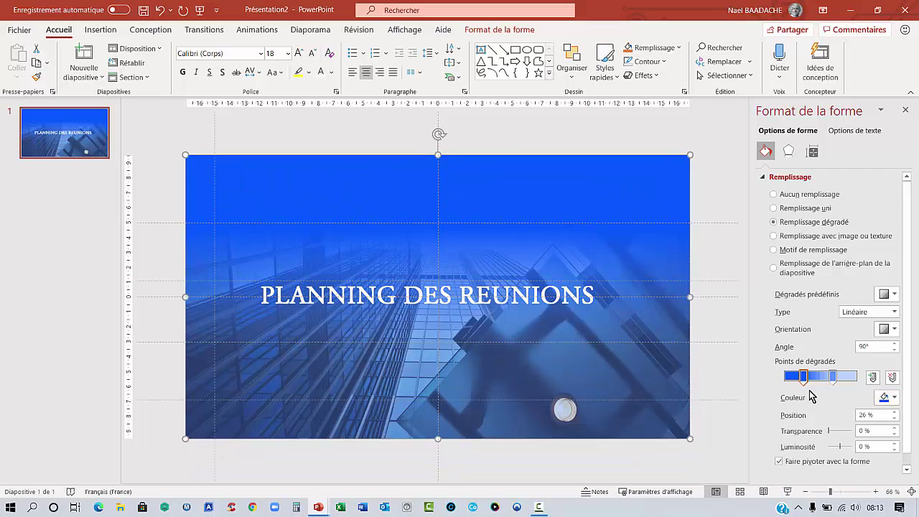
left_click(894, 398)
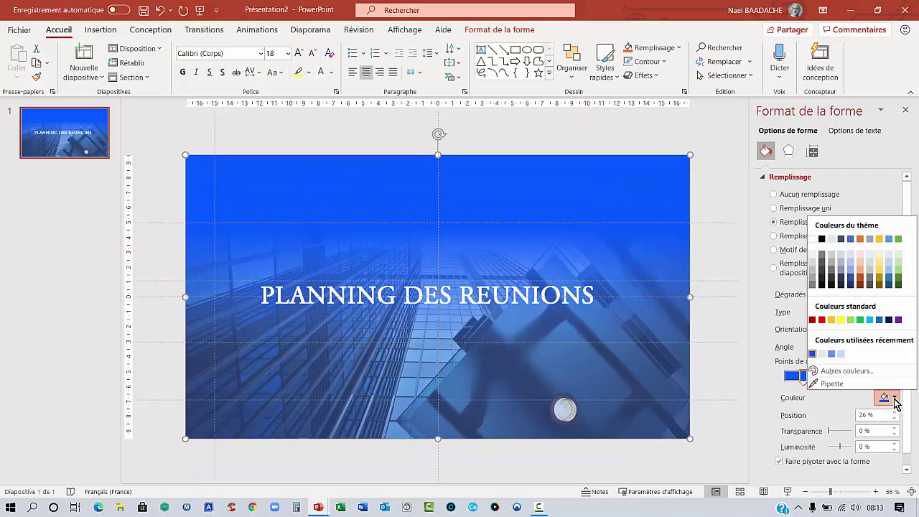
left_click(846, 371)
left_click_drag(490, 214, 492, 207)
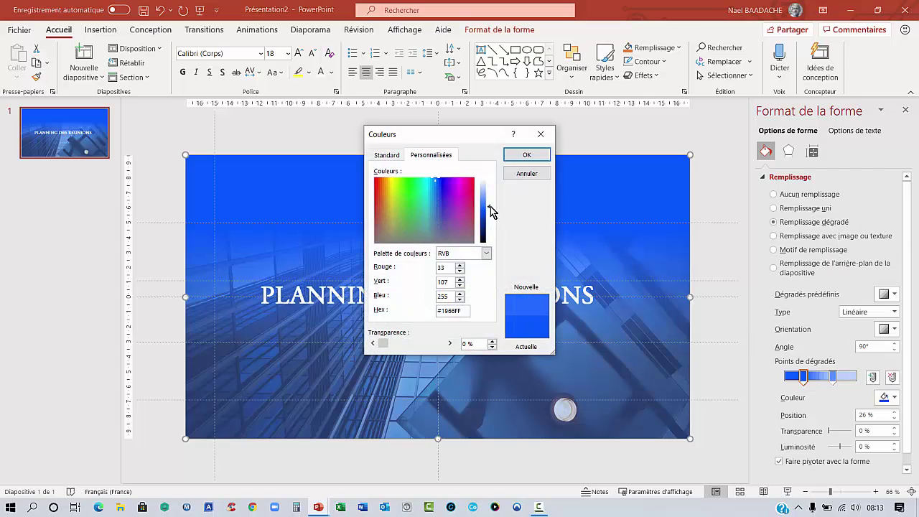
left_click(526, 154)
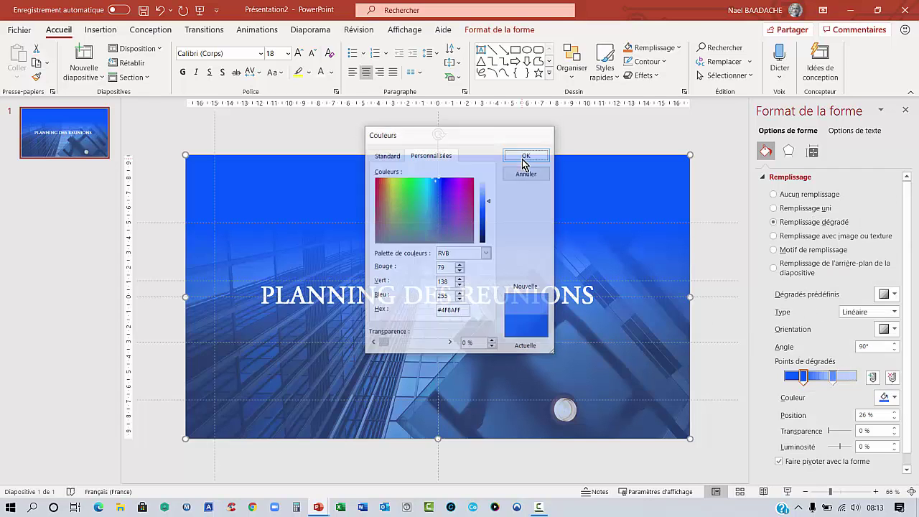
left_click(100, 30)
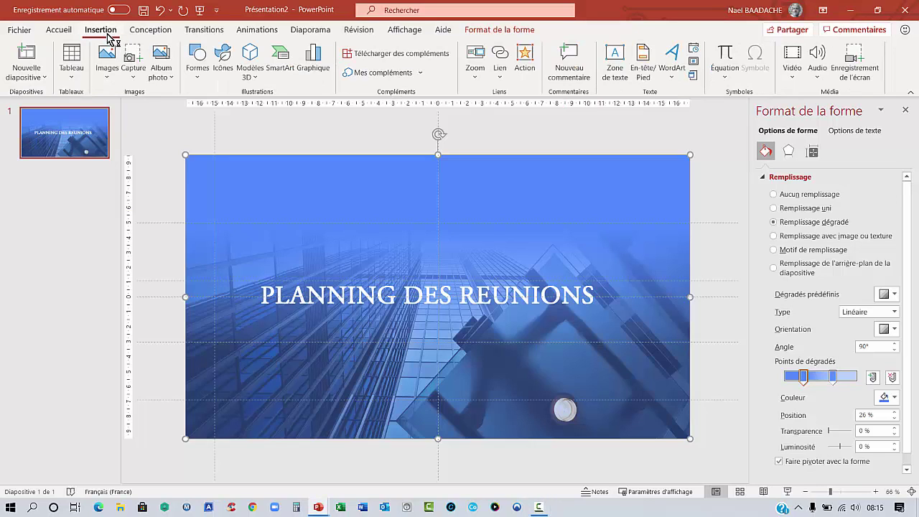
Draw a straight vertical line down the slide's left side
left_click(198, 81)
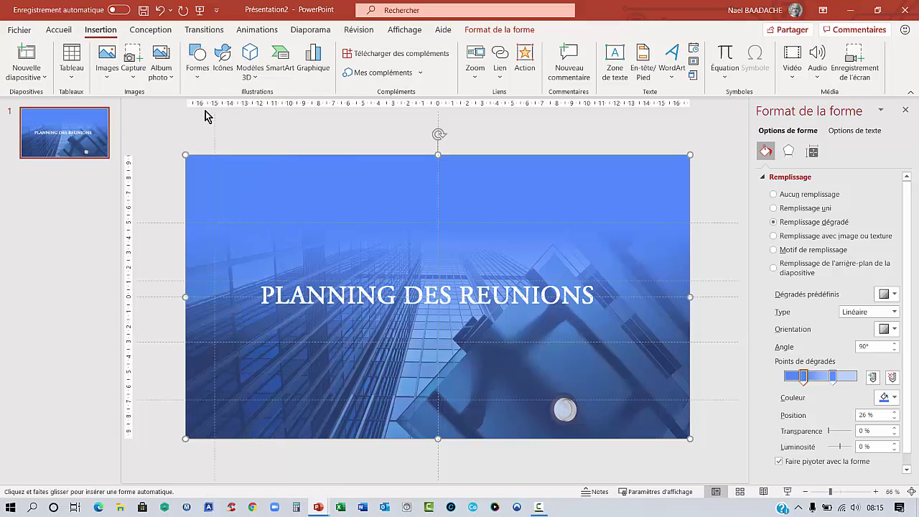
left_click(205, 110)
left_click_drag(214, 448, 214, 155)
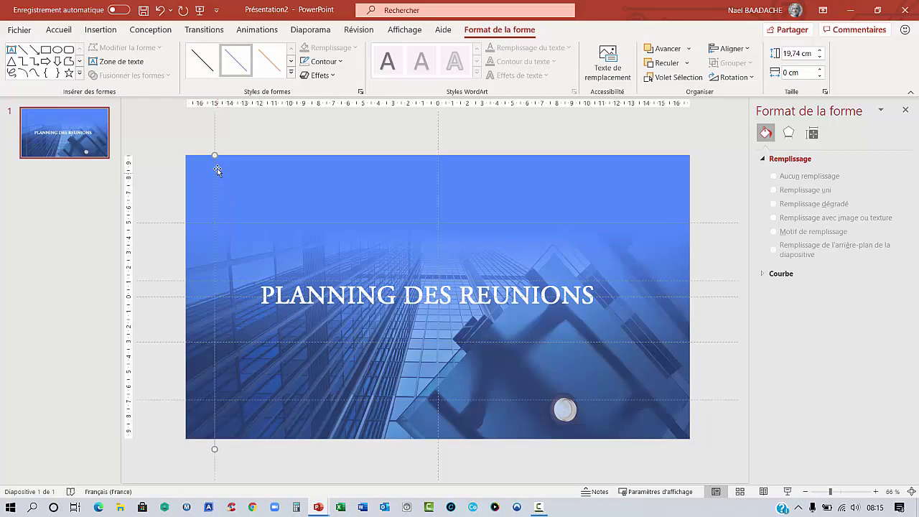
Make the line 4½ pt thick and white
left_click(340, 61)
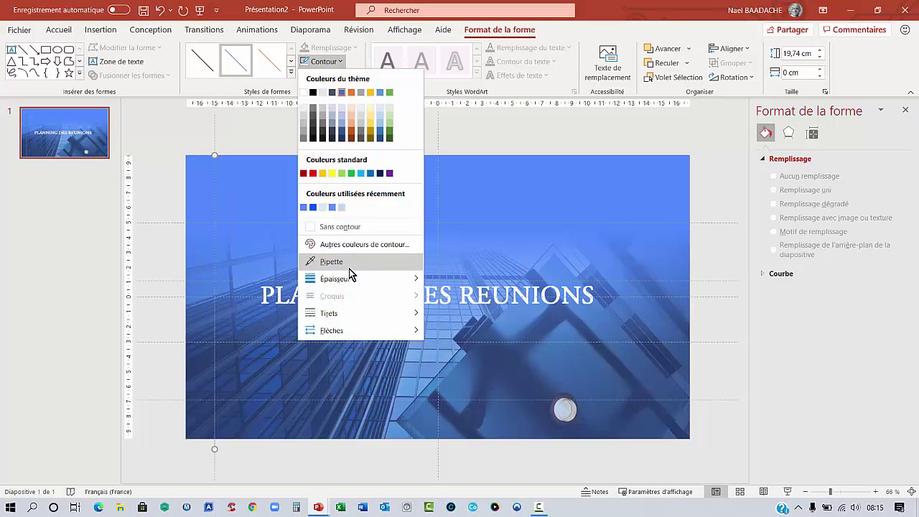
mouse_move(349, 279)
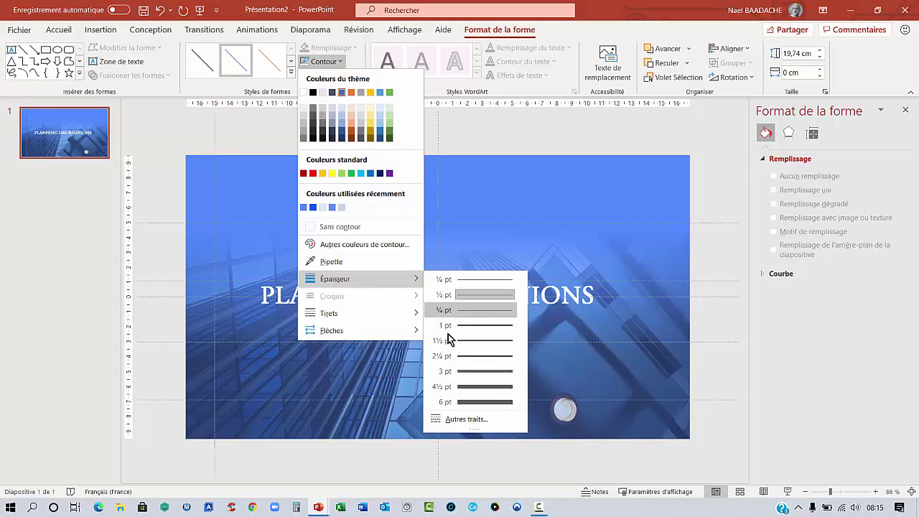
left_click(473, 387)
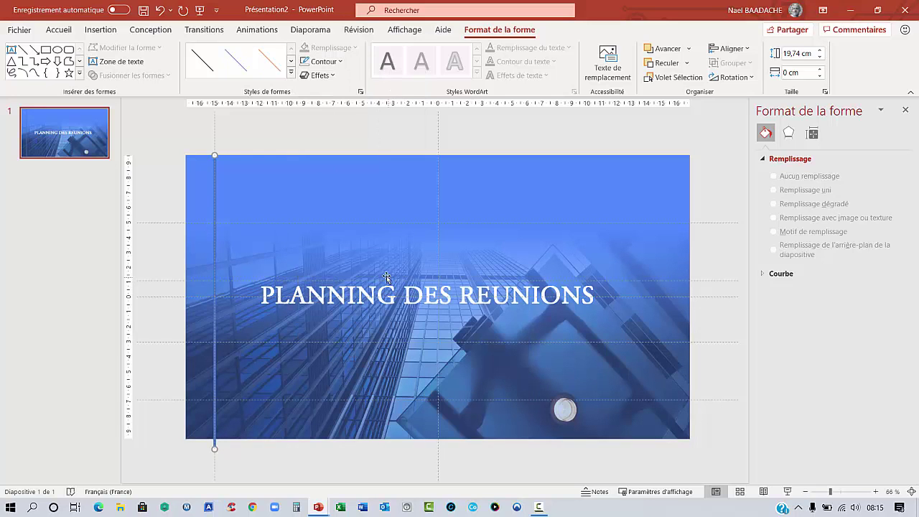
left_click(342, 62)
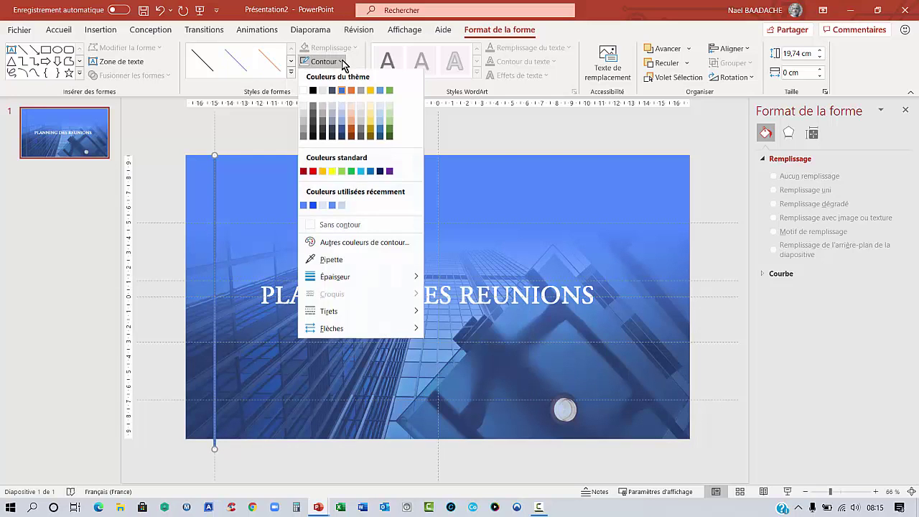
left_click(303, 93)
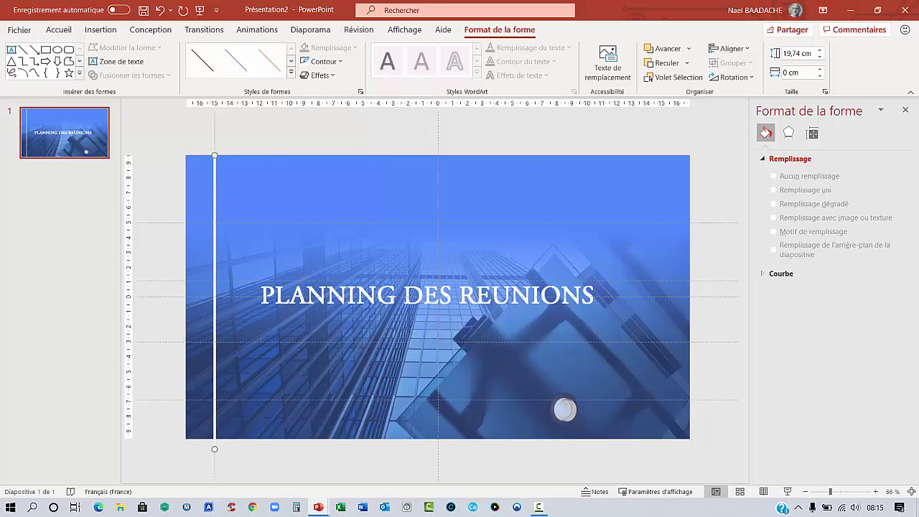
key("F10")
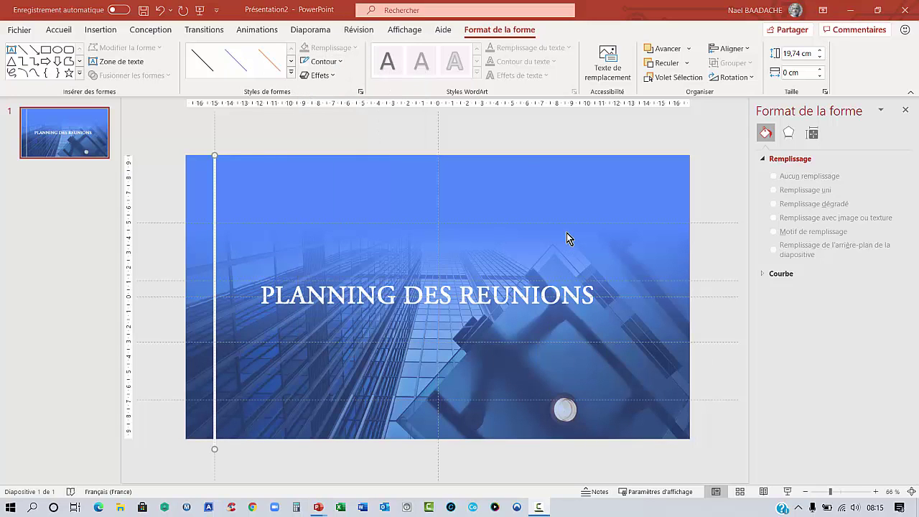
scroll(567, 233, "down", 4, "ctrl")
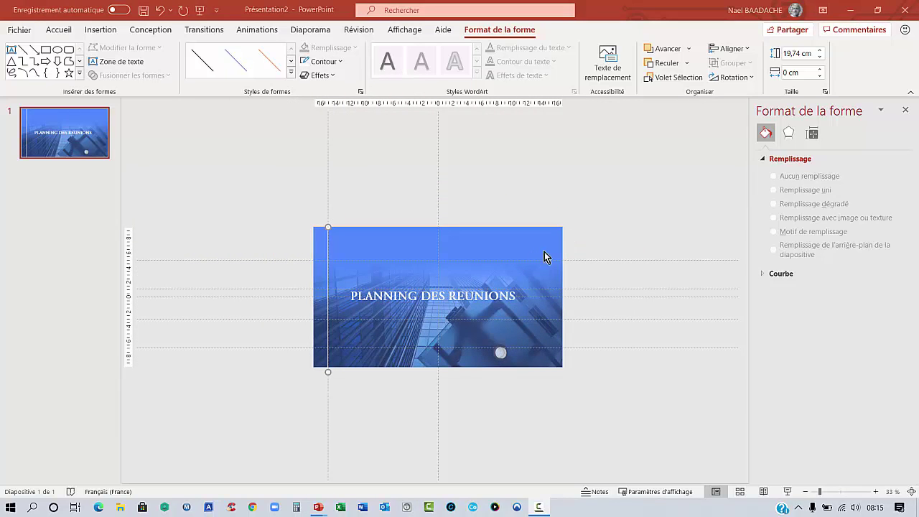
scroll(546, 247, "up", 2, "ctrl")
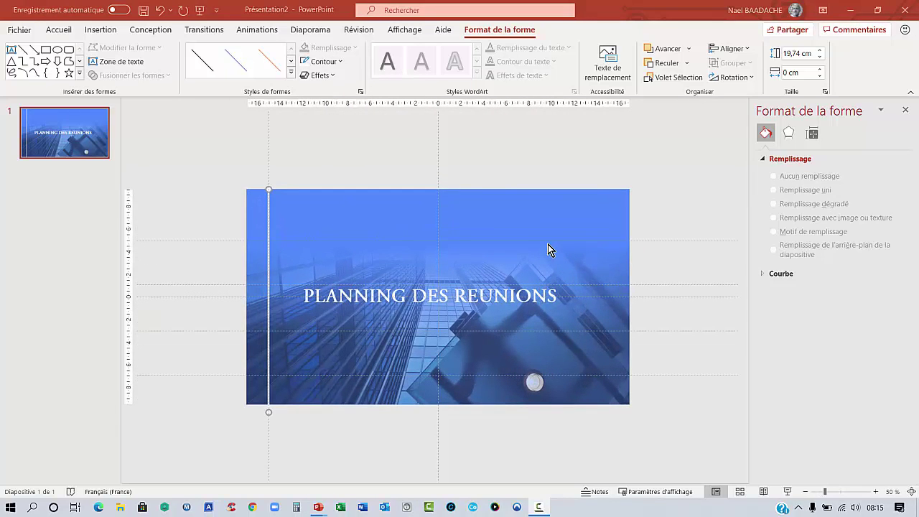
left_click(569, 340)
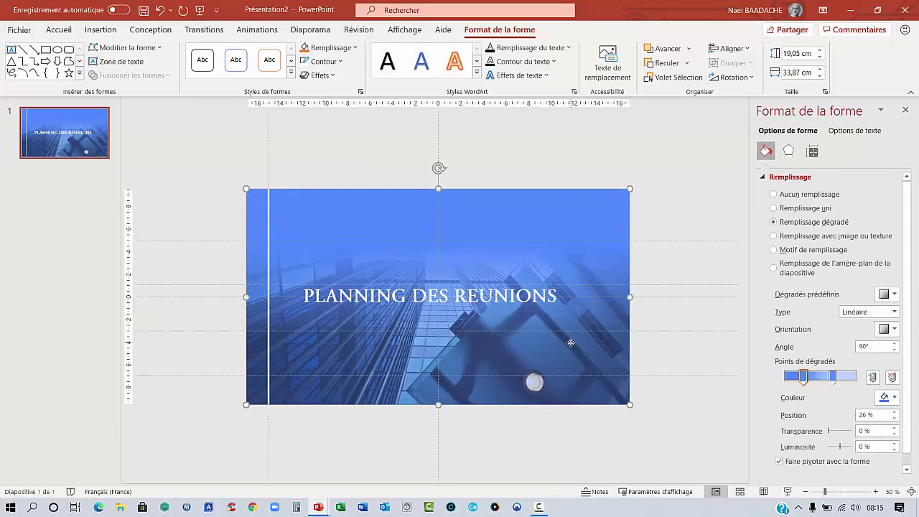
Drag the blue overlay below the building photo and move the white line down to meet it
left_click_drag(571, 343, 571, 386)
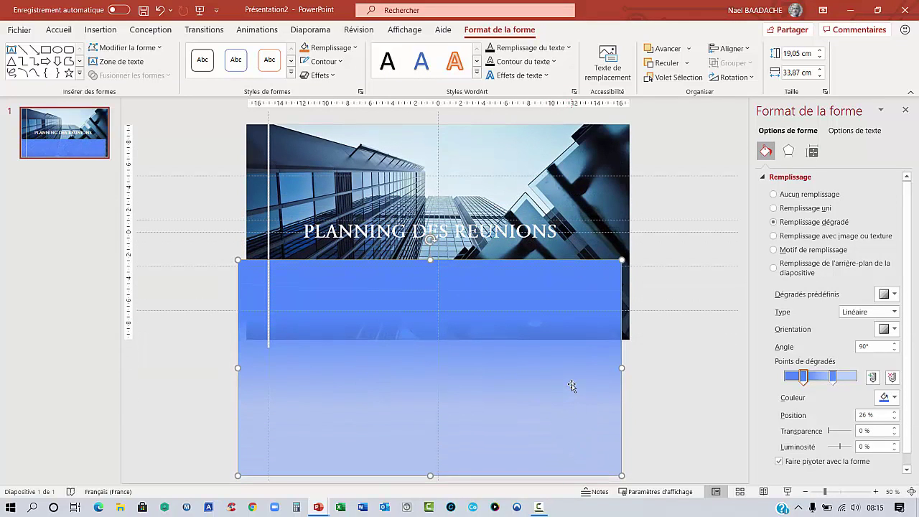
left_click_drag(535, 321, 537, 397)
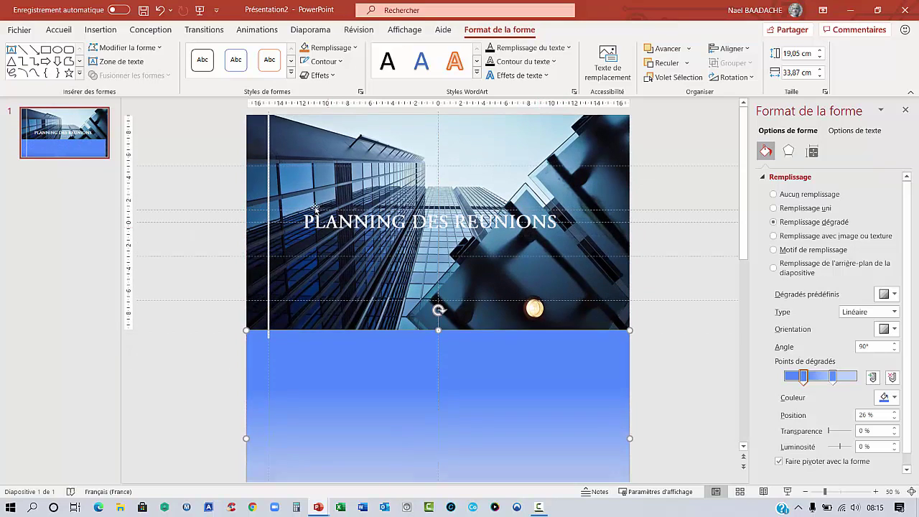
left_click_drag(268, 172, 269, 392)
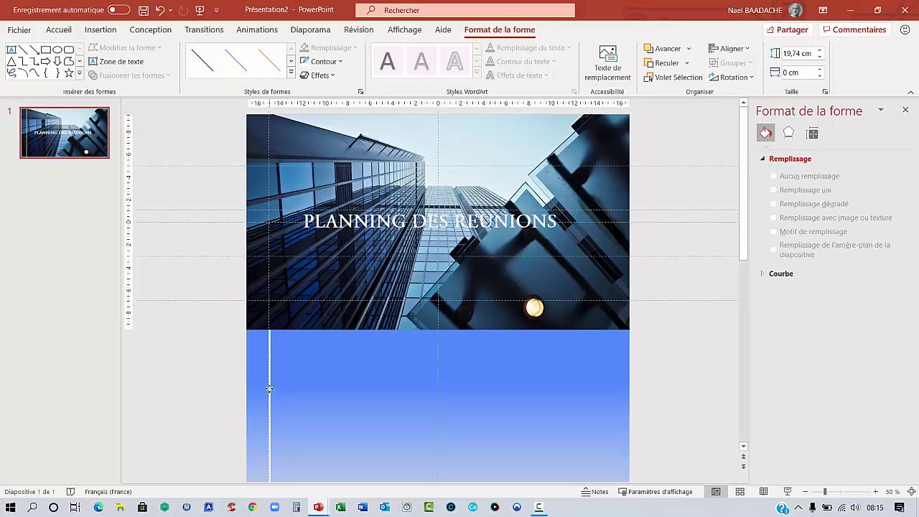
left_click_drag(268, 388, 267, 388)
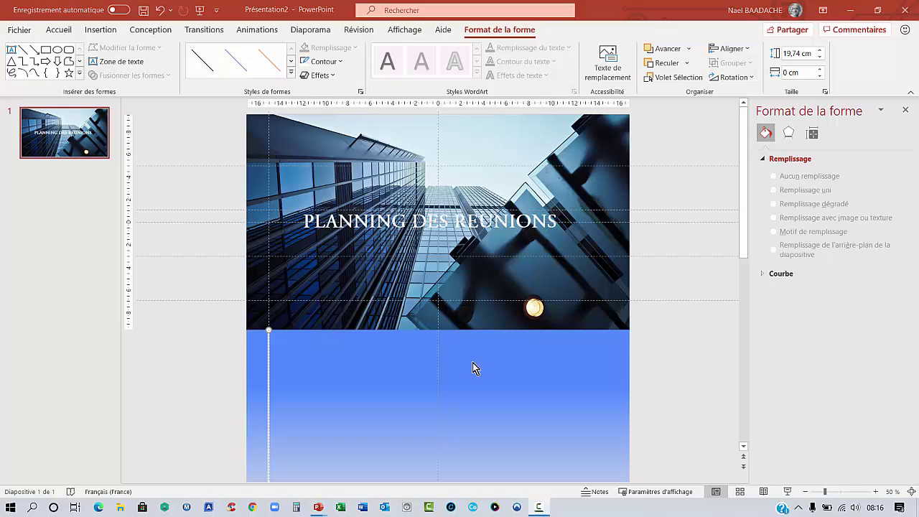
left_click(54, 147)
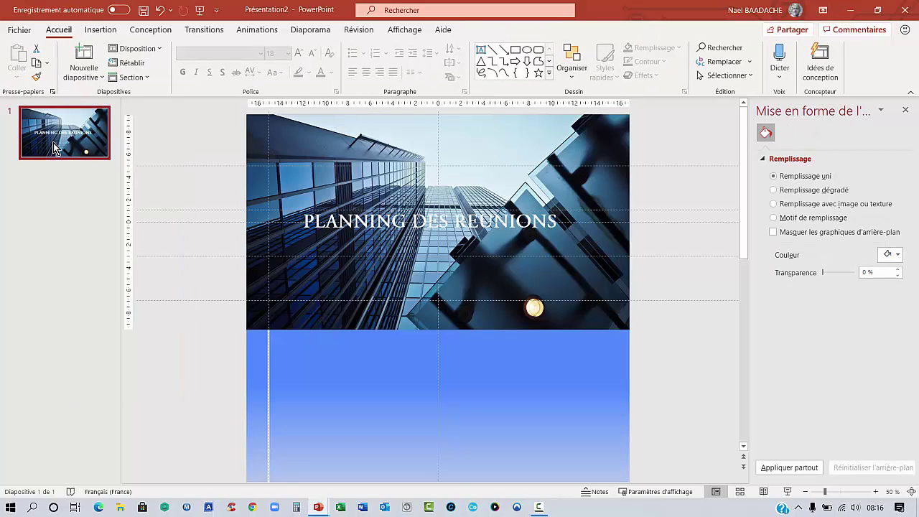
Duplicate slide 1 and move the copy's gradient panel up over the photo
right_click(55, 145)
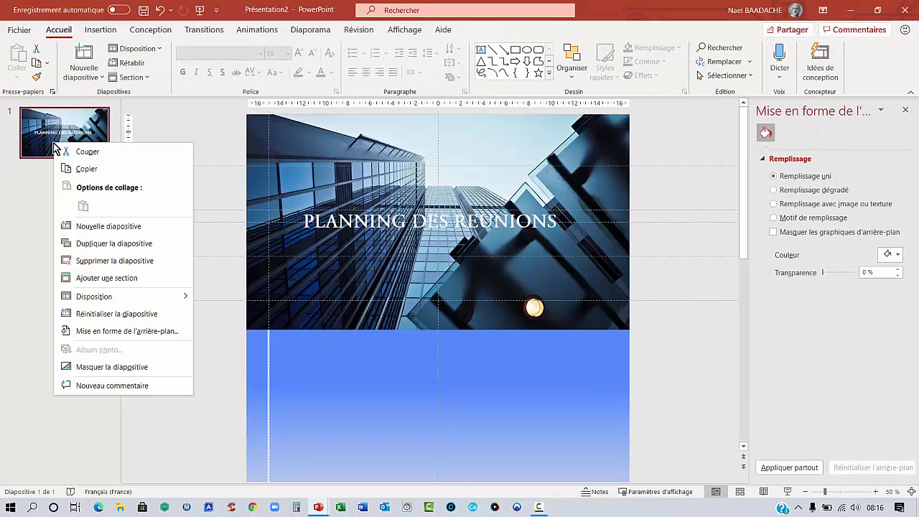
left_click(80, 246)
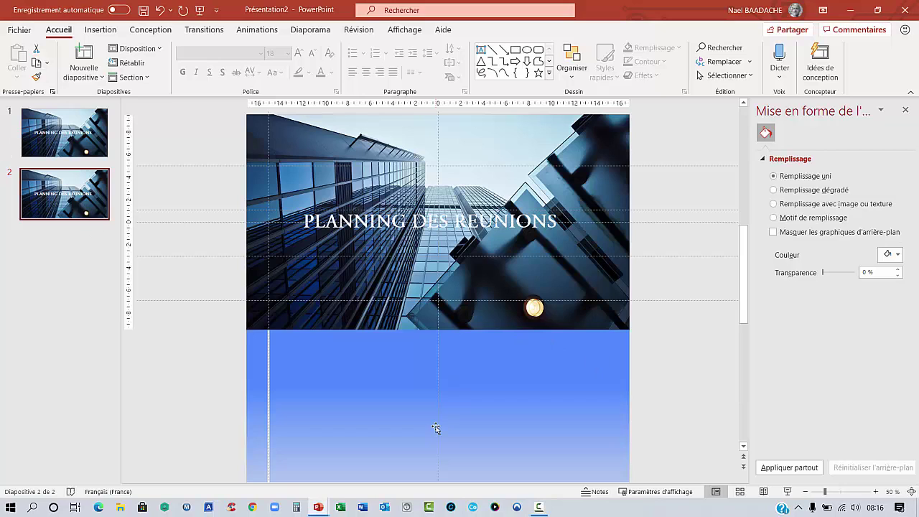
left_click_drag(436, 429, 435, 211)
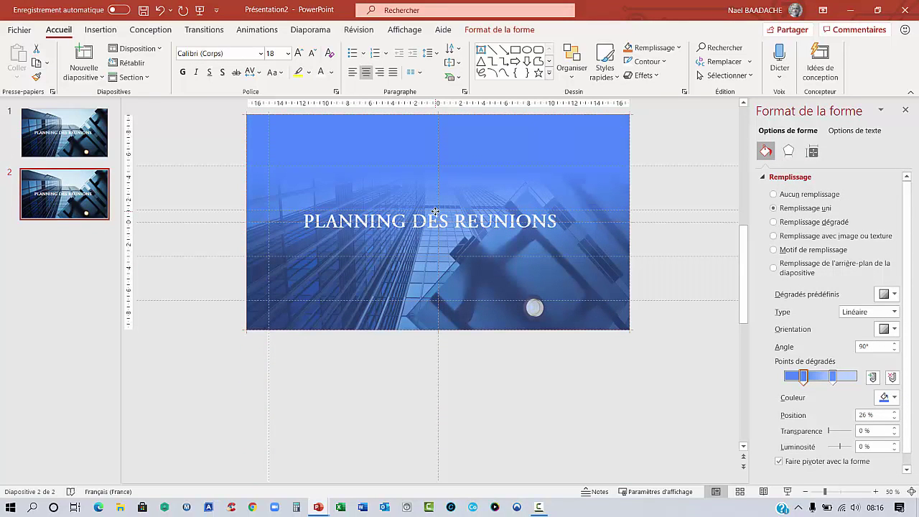
left_click_drag(435, 212, 435, 211)
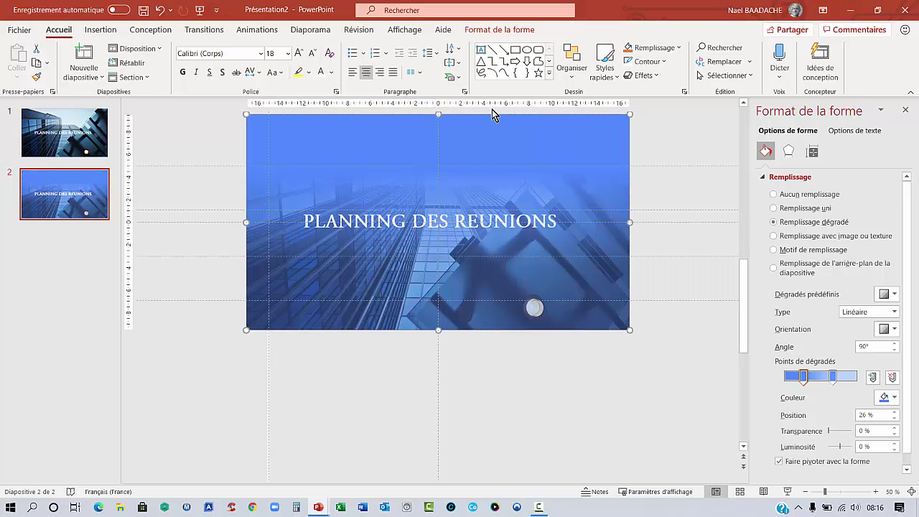
Nudge the white vertical line up three steps onto the blue panel
left_click(268, 371)
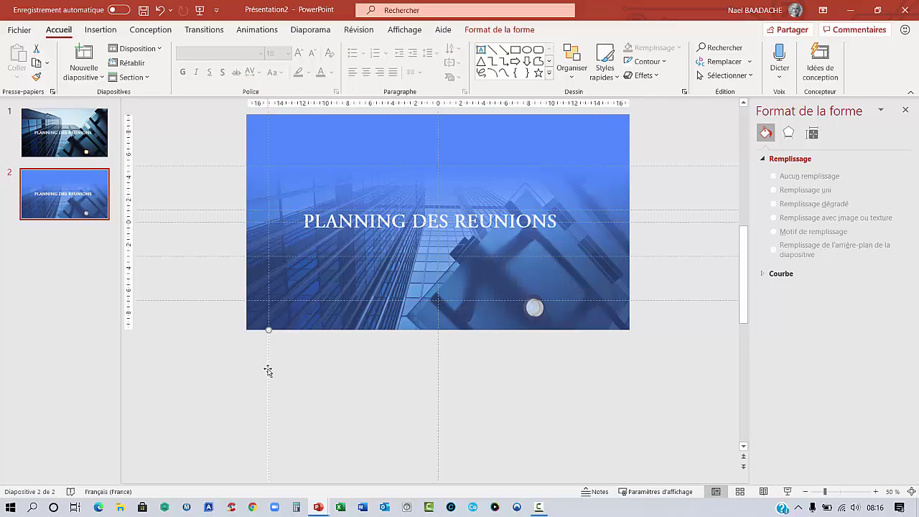
key("Up")
key("Up")
key("Up")
key("Up")
key("Up")
key("Up")
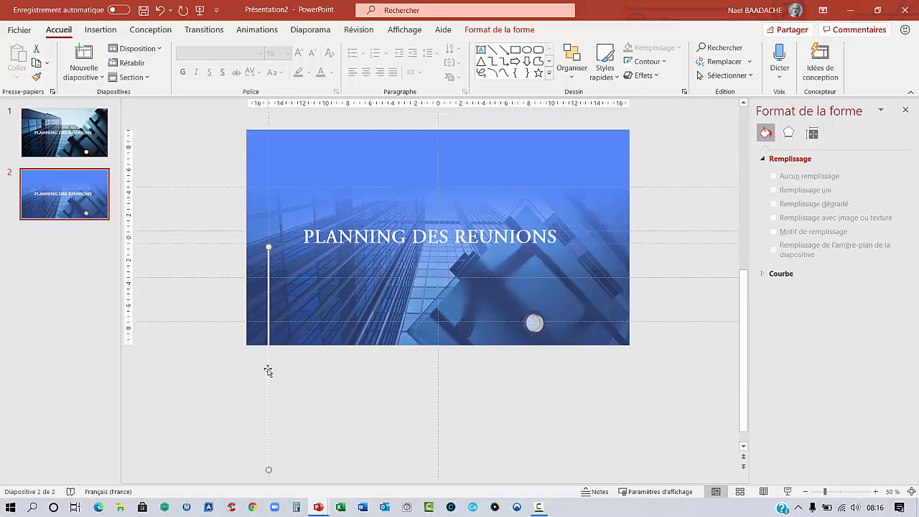
key("Up")
key("Up")
key("Up")
key("Up")
key("Up")
key("Up")
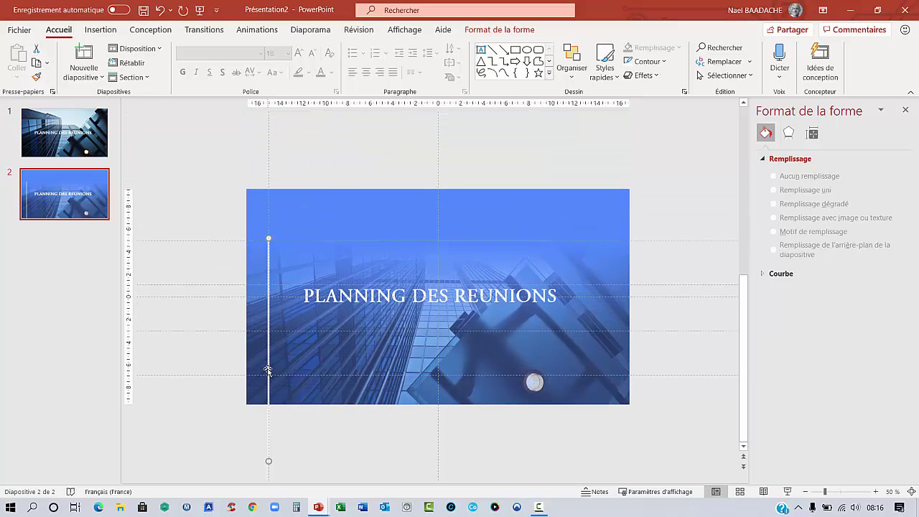
key("Up")
key("Up")
key("Up")
key("Up")
key("Up")
left_click(215, 32)
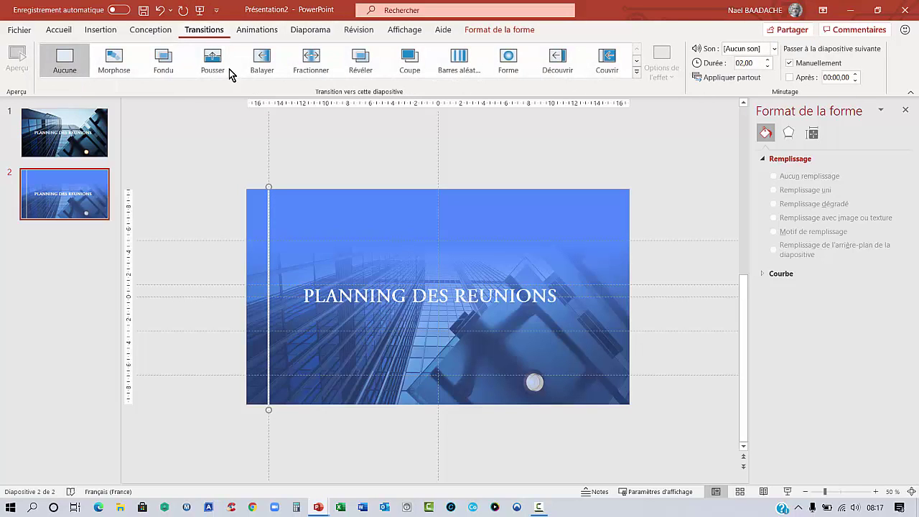
Give slide 2 the Morphose transition with a 02,00 duration
left_click(115, 62)
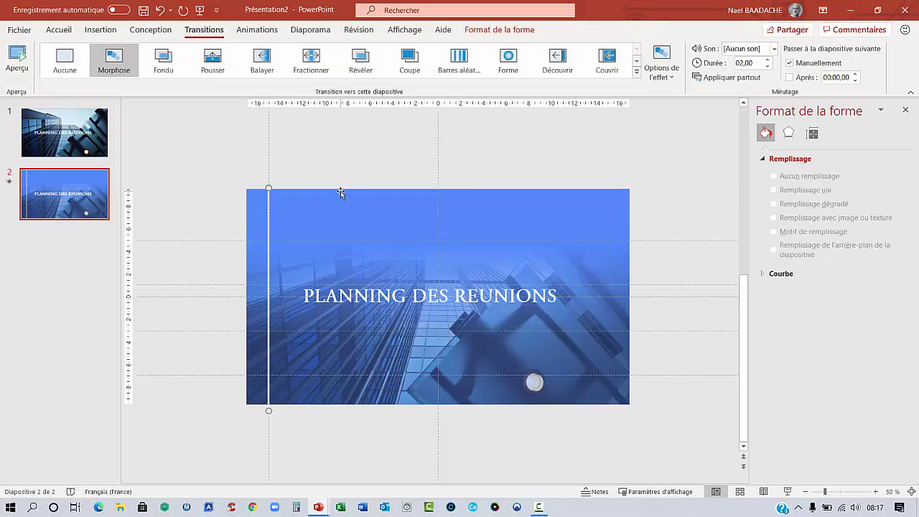
left_click(532, 302)
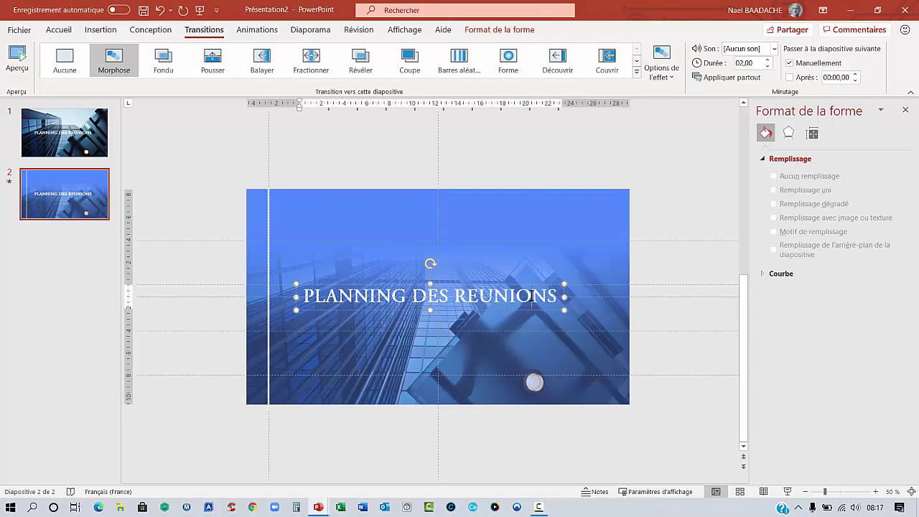
Shrink the PLANNING DES REUNIONS title to 24 pt and fit it in the top-right corner
left_click(552, 285)
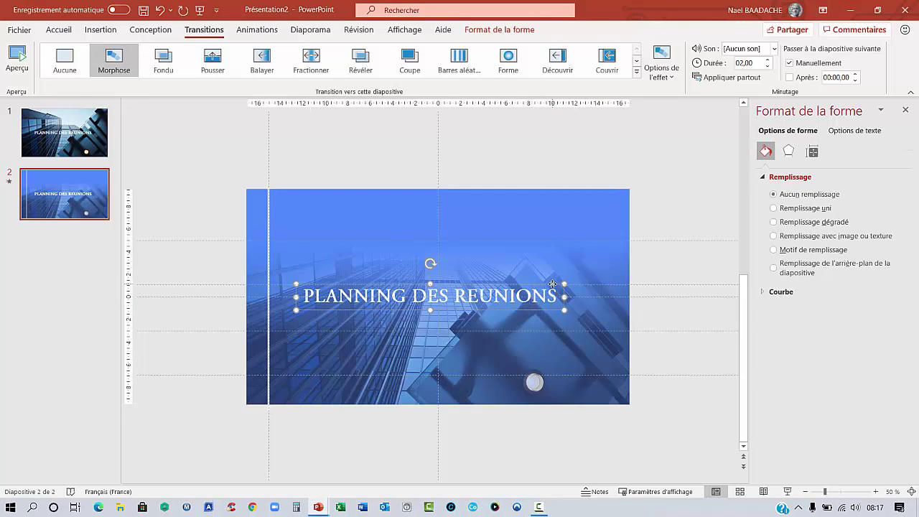
left_click(60, 30)
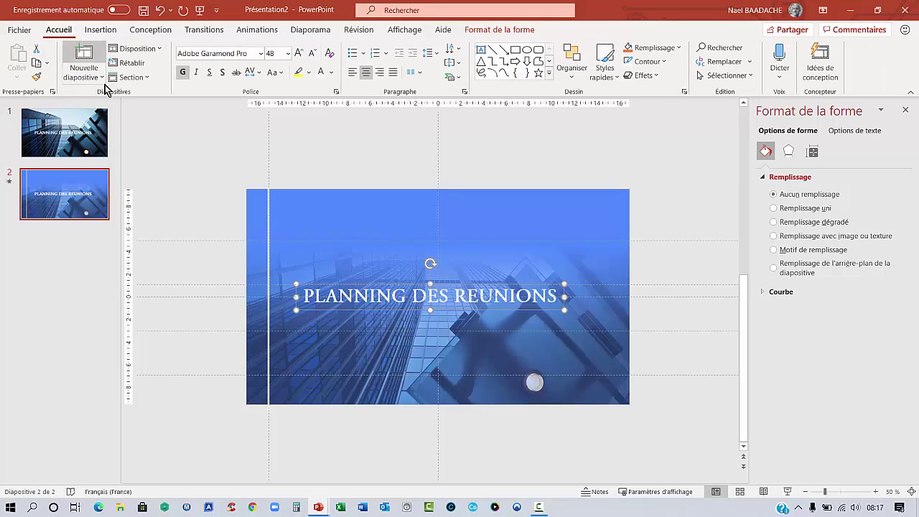
left_click(314, 55)
left_click(313, 55)
left_click(313, 54)
left_click(313, 55)
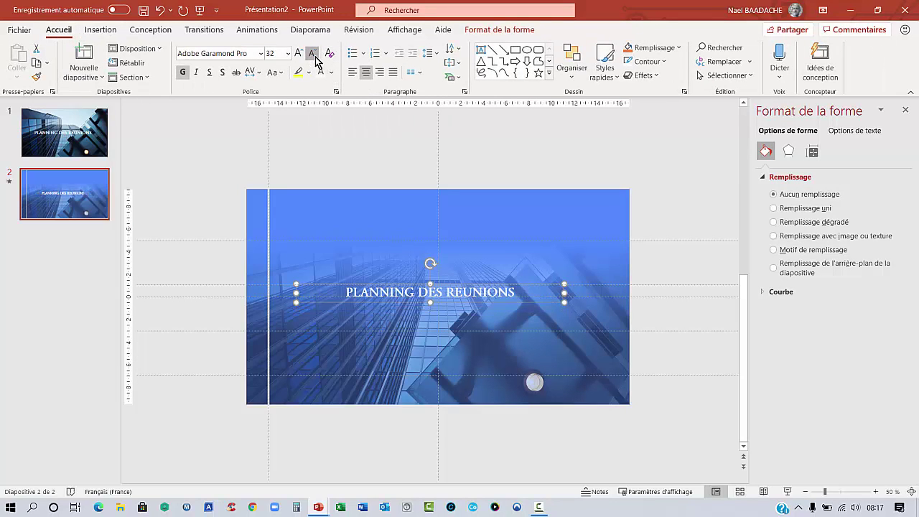
left_click(313, 54)
left_click(313, 55)
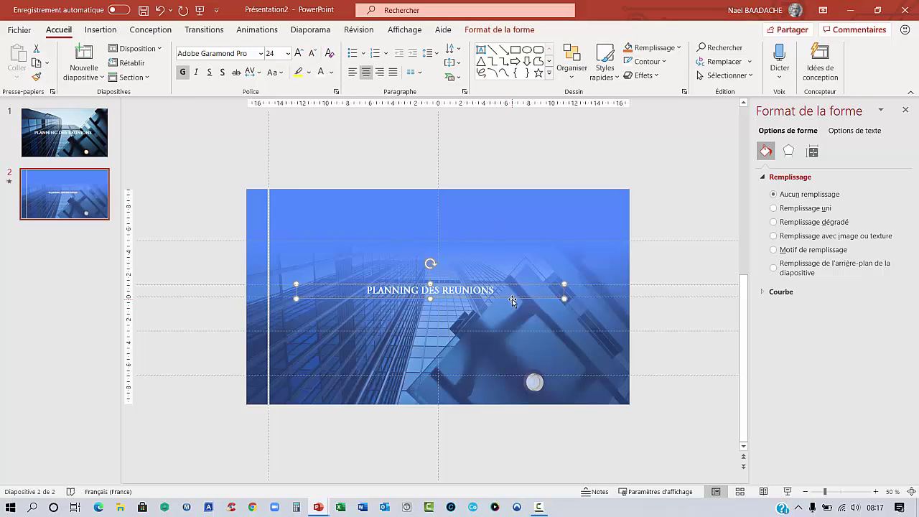
mouse_move(513, 300)
left_mouse_down()
mouse_move(613, 208)
mouse_move(636, 208)
left_mouse_up()
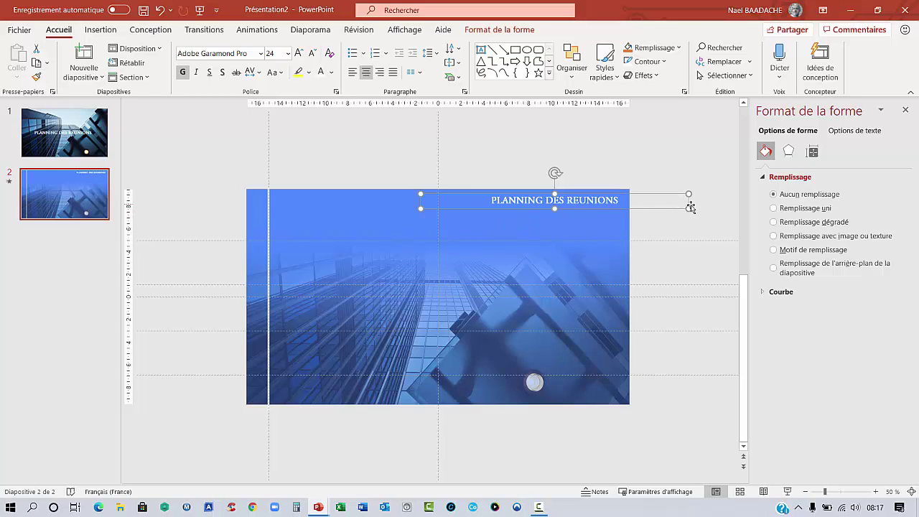
left_click_drag(689, 207, 622, 209)
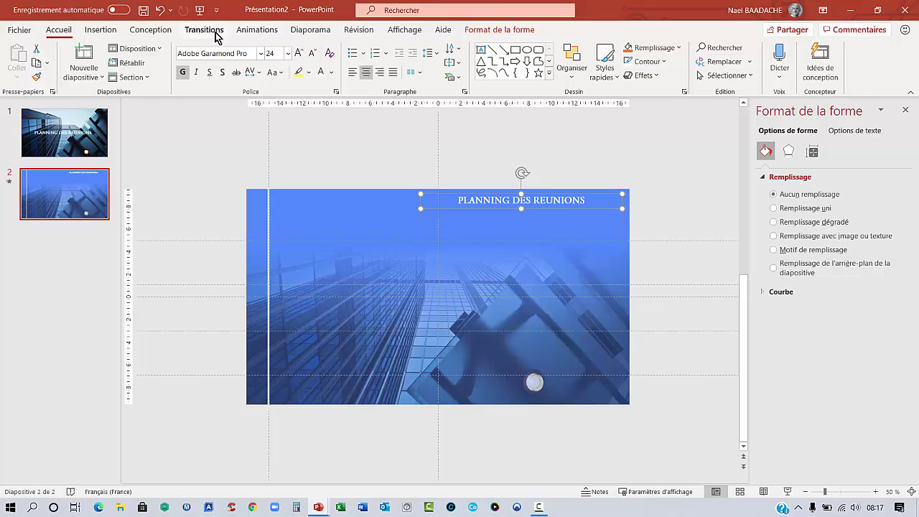
Reapply Morphose to preview the title's move
left_click(215, 33)
left_click(115, 63)
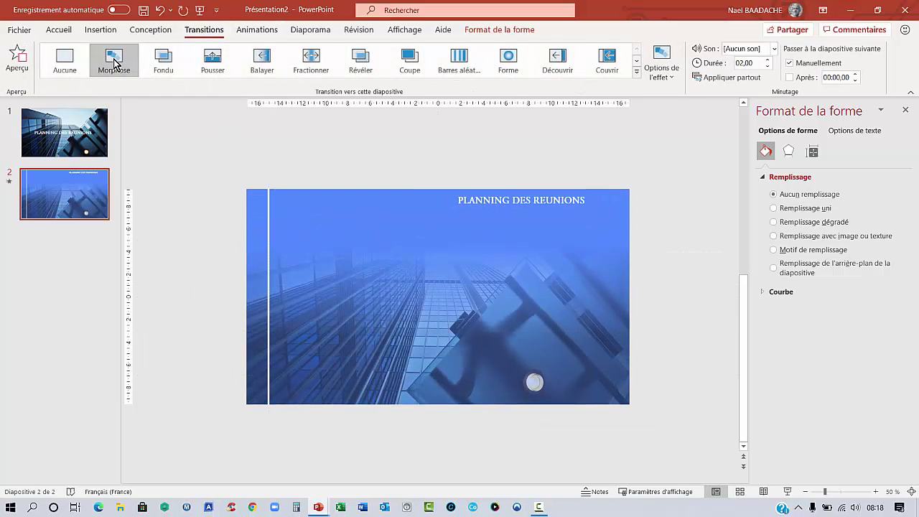
left_click(535, 209)
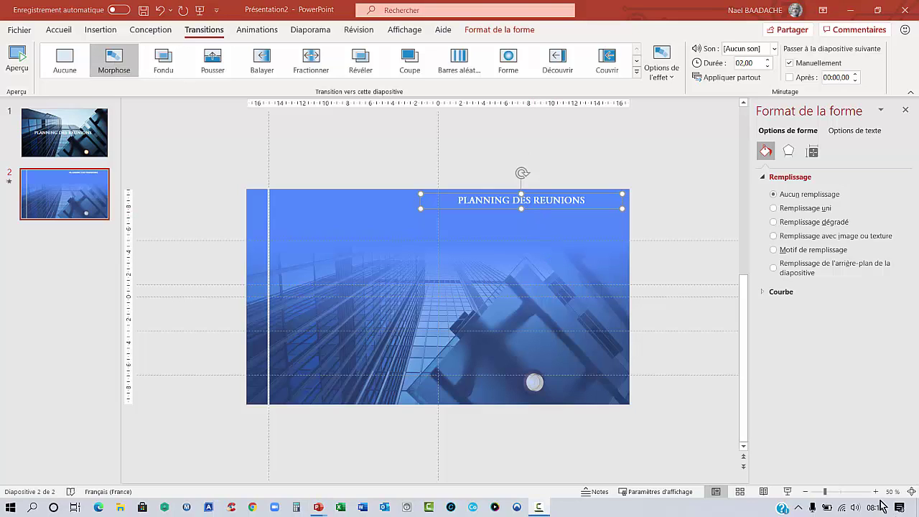
Extend the white line downward and draw a small circle at its bottom end
left_click(268, 397)
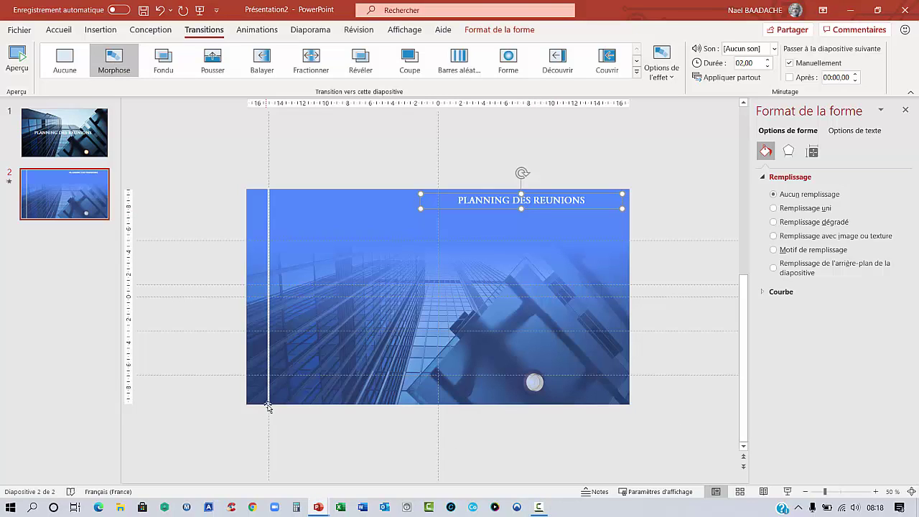
left_click_drag(269, 414, 269, 433)
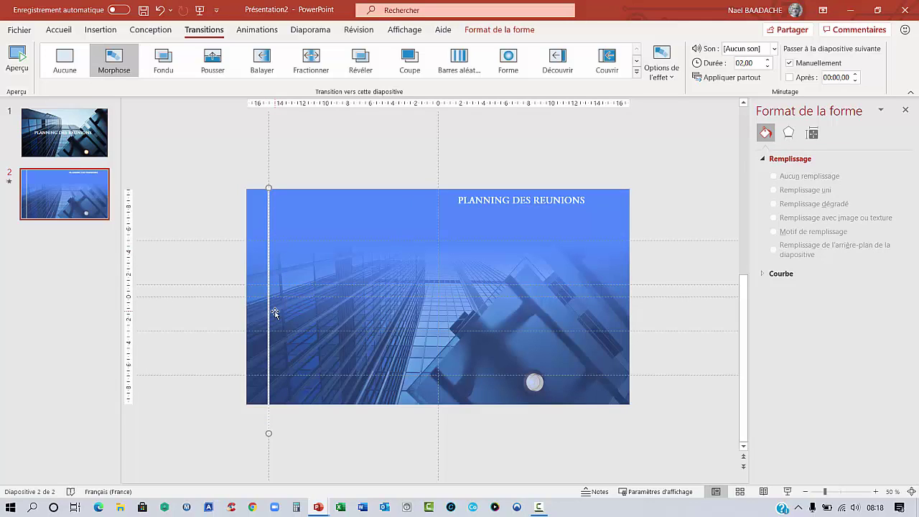
left_click(101, 34)
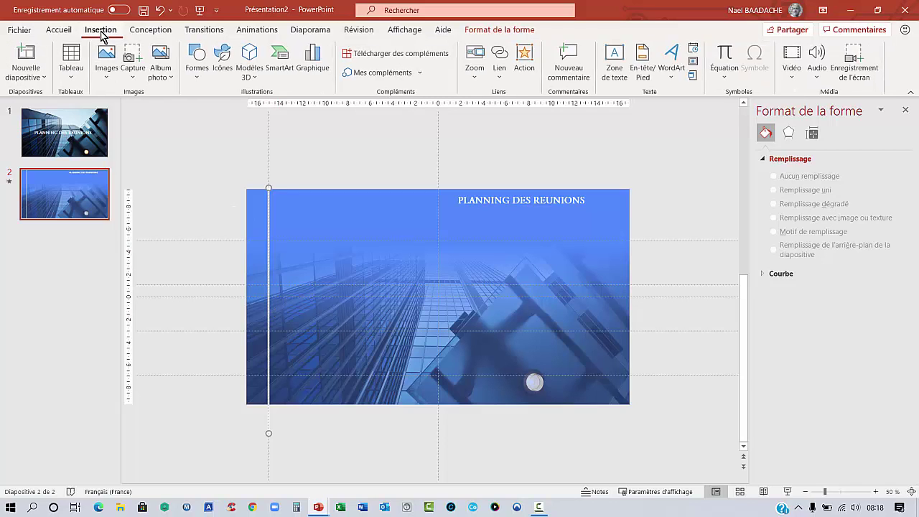
left_click(199, 81)
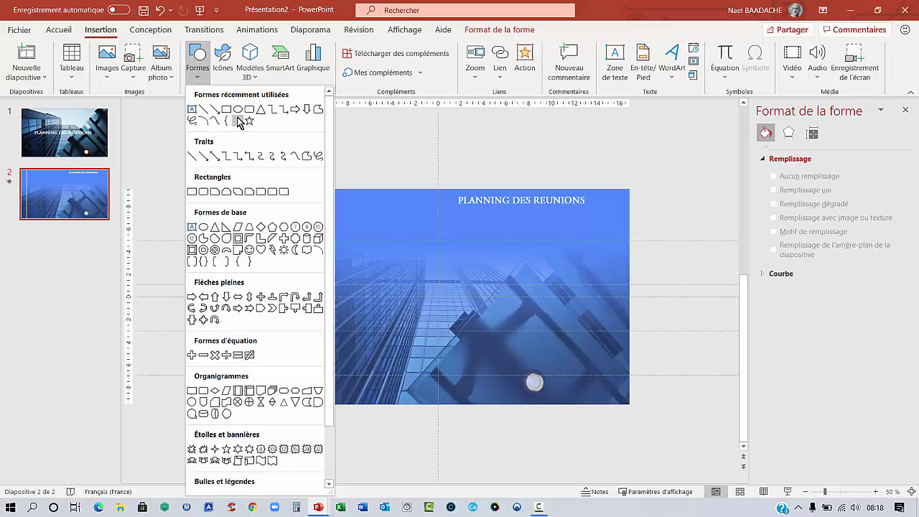
left_click(239, 121)
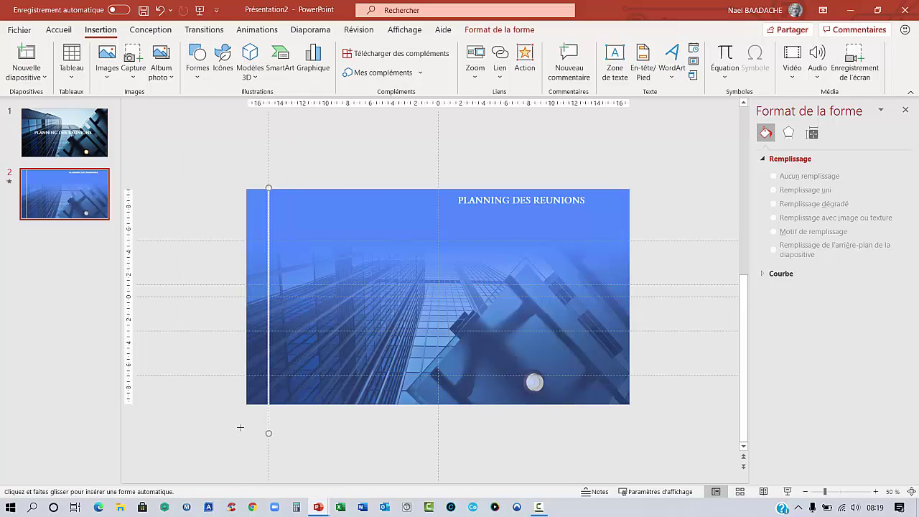
left_click_drag(241, 428, 256, 446)
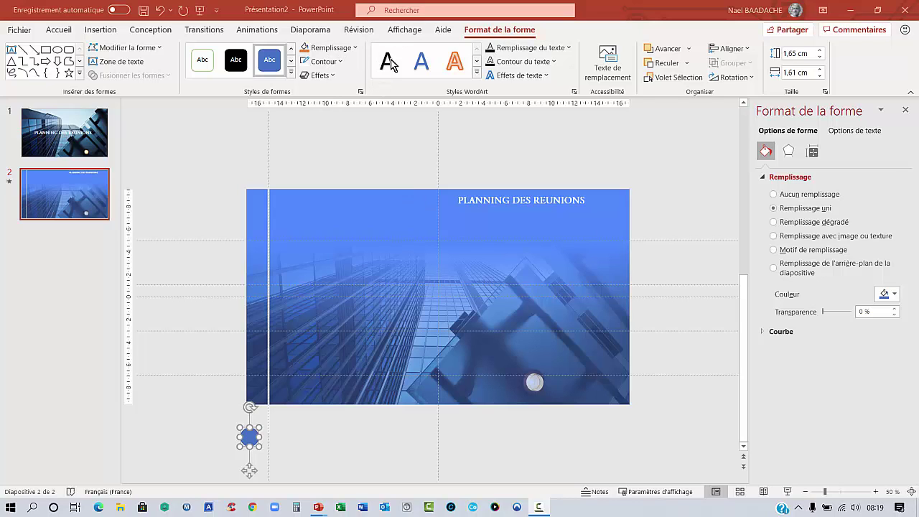
Fill the circle white, give it an inner shadow and remove its outline
left_click(354, 48)
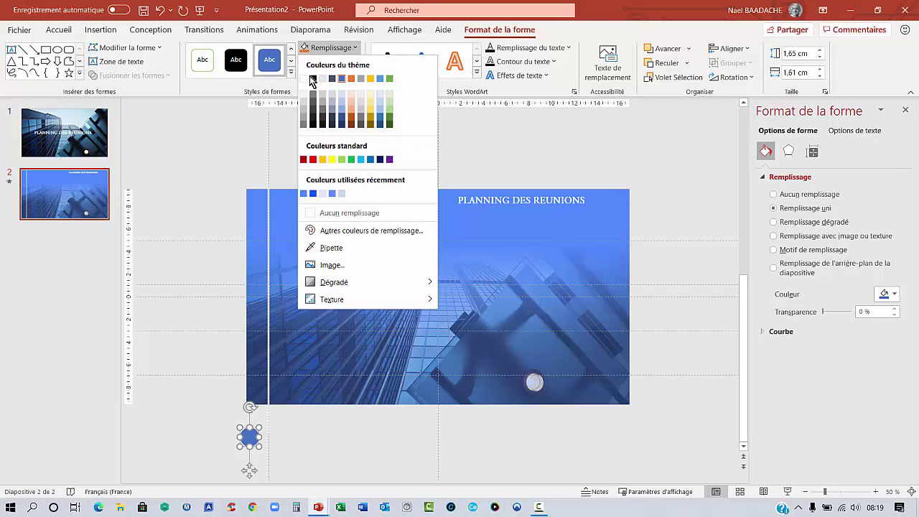
left_click(303, 81)
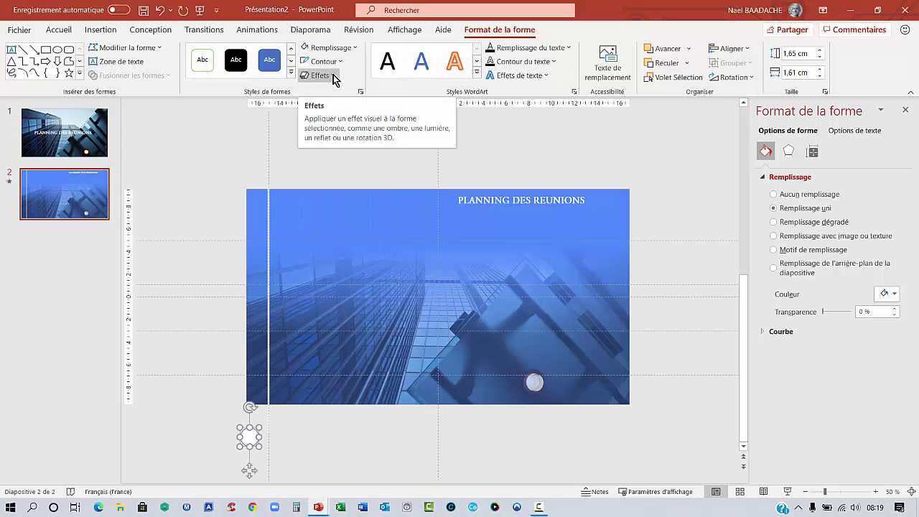
left_click(334, 75)
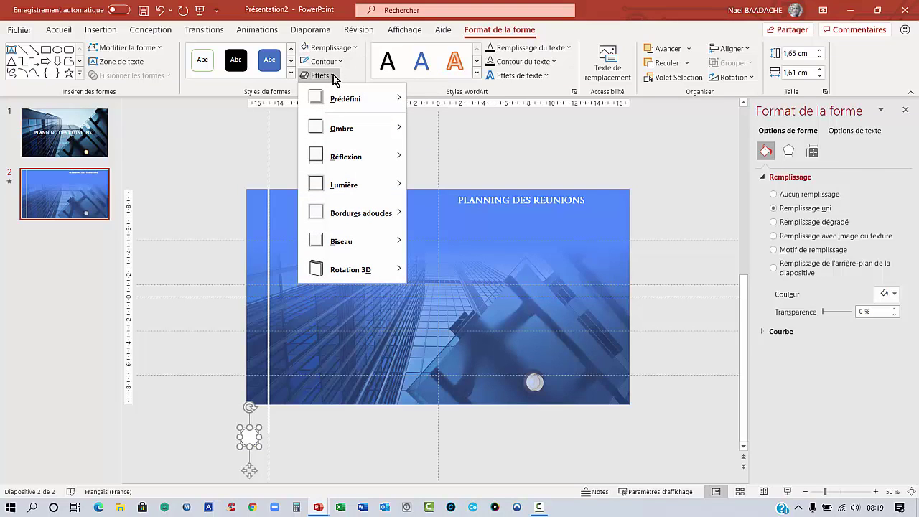
mouse_move(396, 128)
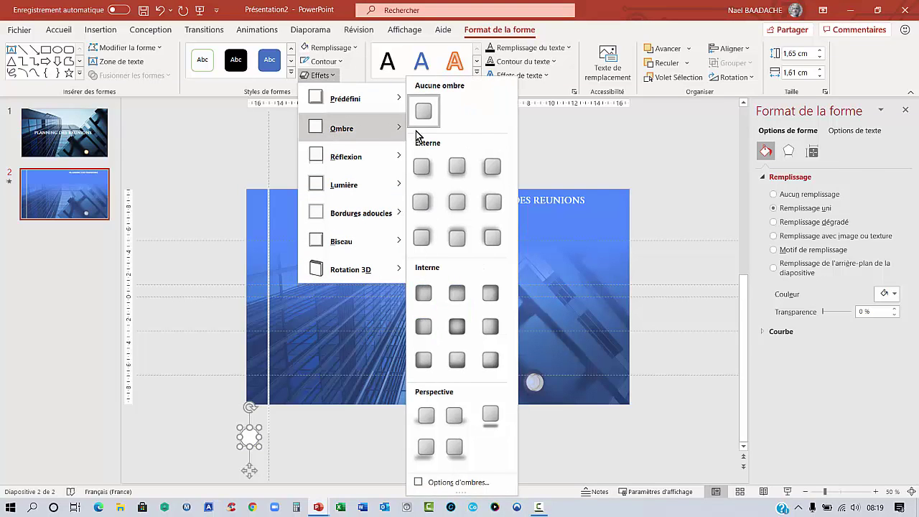
left_click(421, 361)
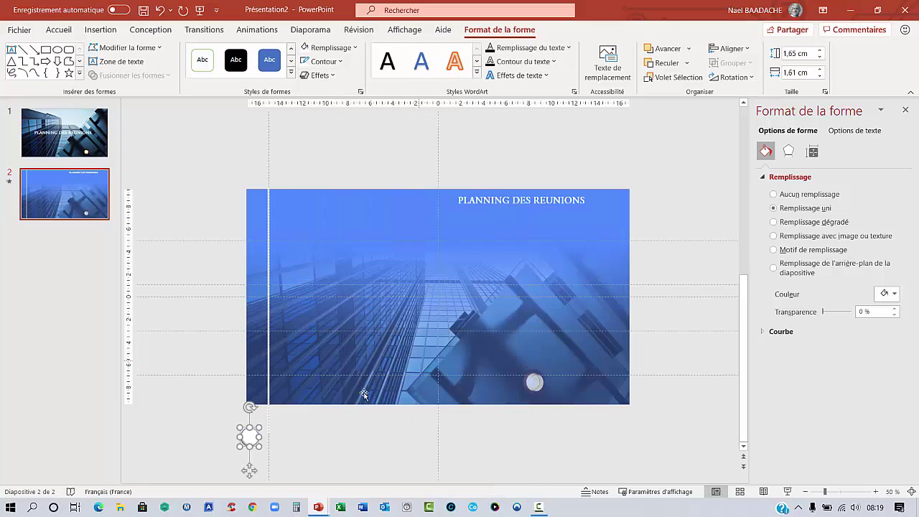
left_click(343, 65)
left_click(337, 230)
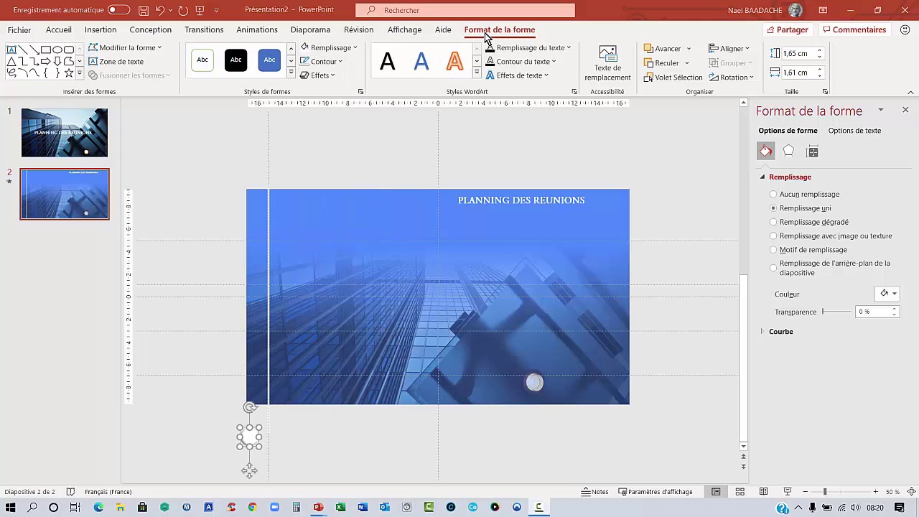
Name the circle Ellipse 1 in the Selection pane and copy it rightward as Ellipse 2
left_click(689, 81)
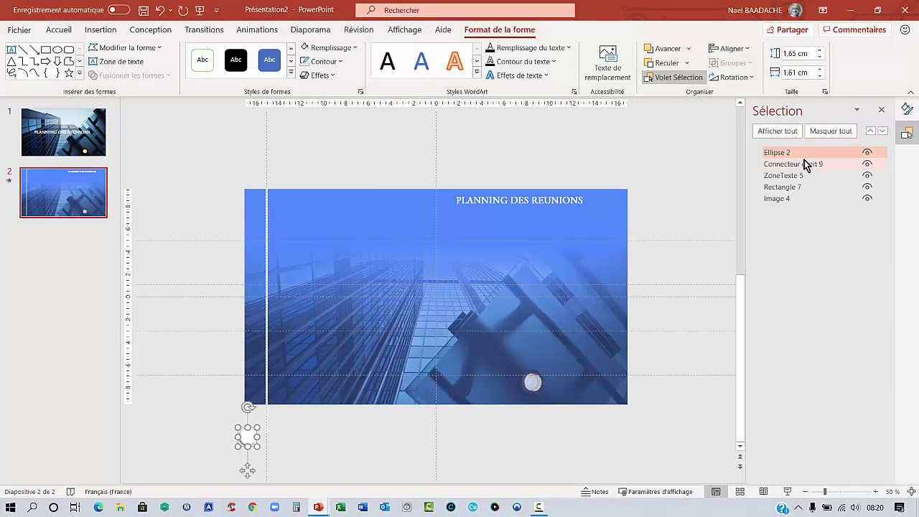
double_click(794, 152)
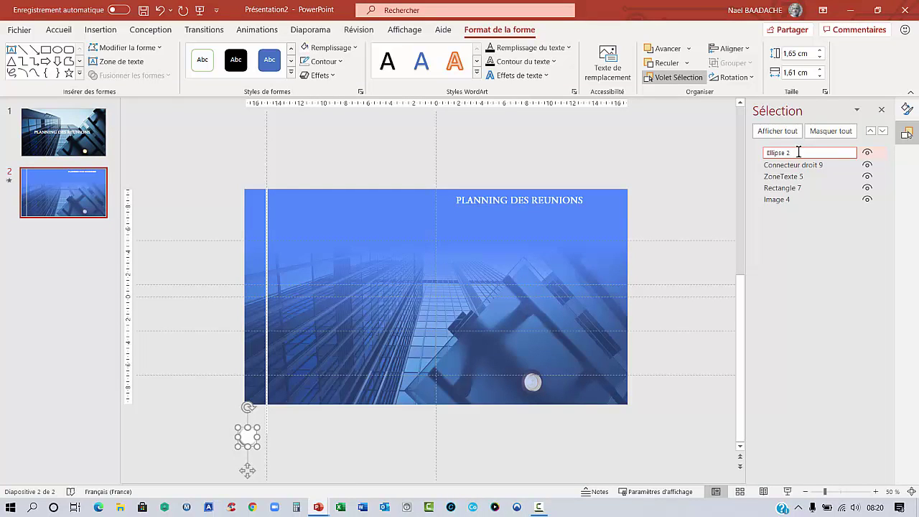
type("1")
key("Return")
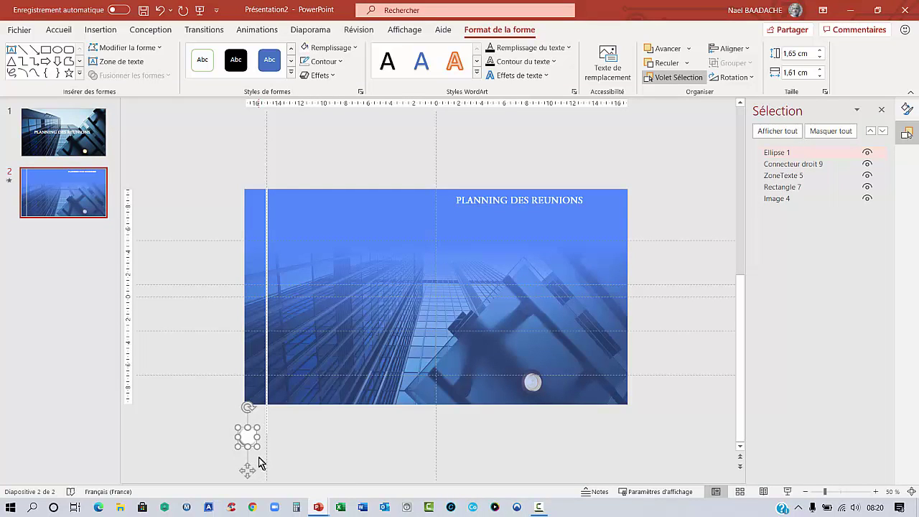
left_click_drag(256, 445, 298, 442)
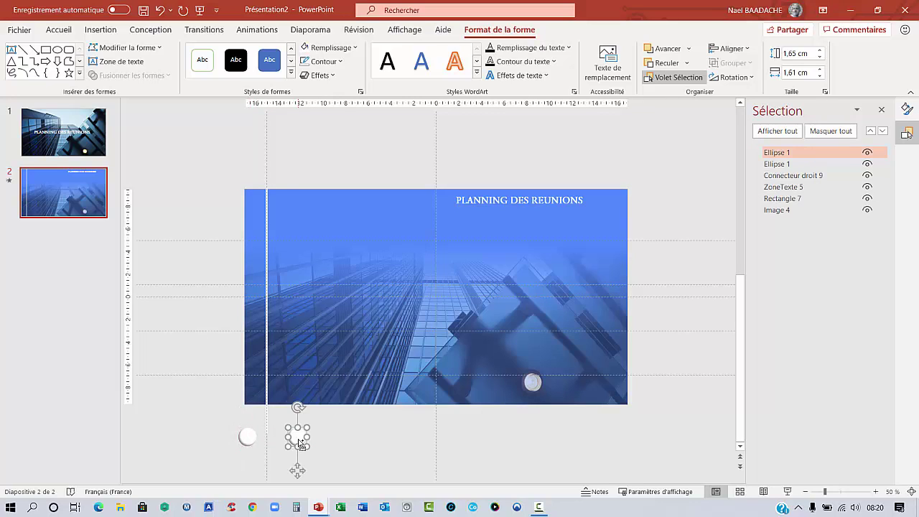
double_click(798, 154)
type("2")
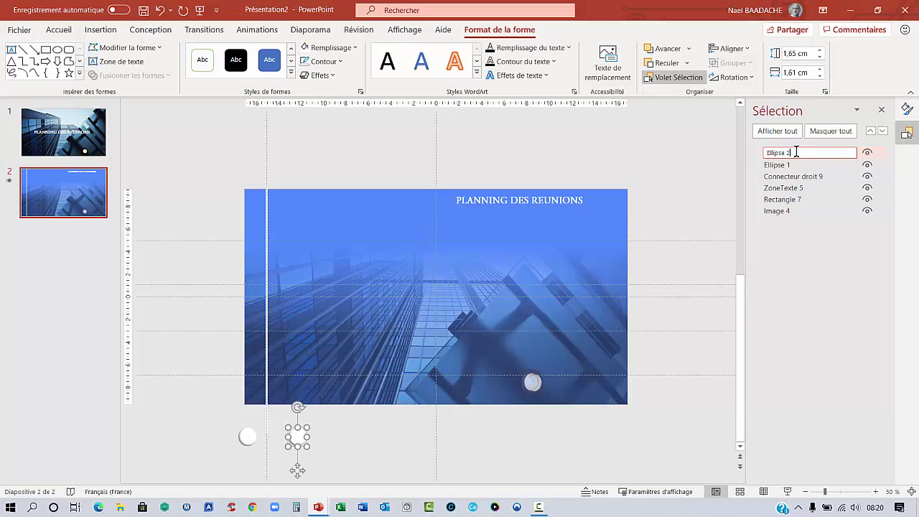
key("Return")
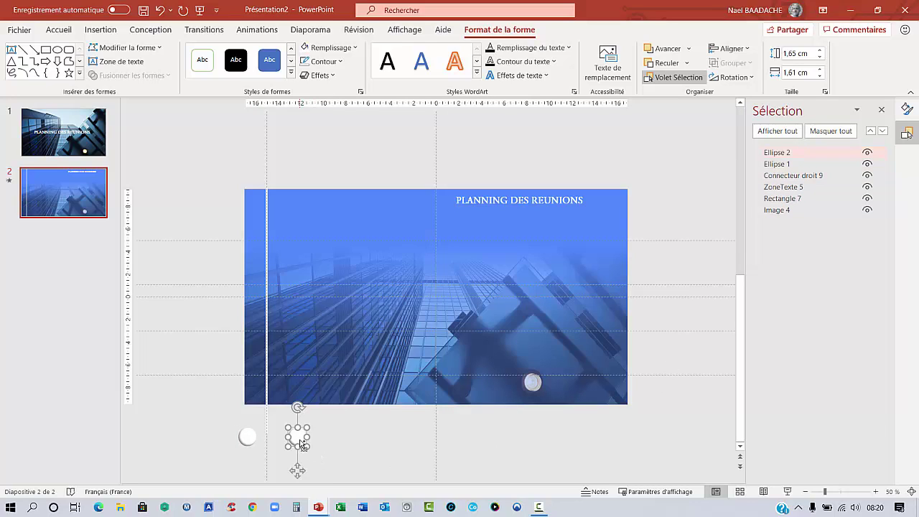
Add two more copies to the right, named Ellipse 3 and Ellipse 4
left_click_drag(302, 445, 345, 446)
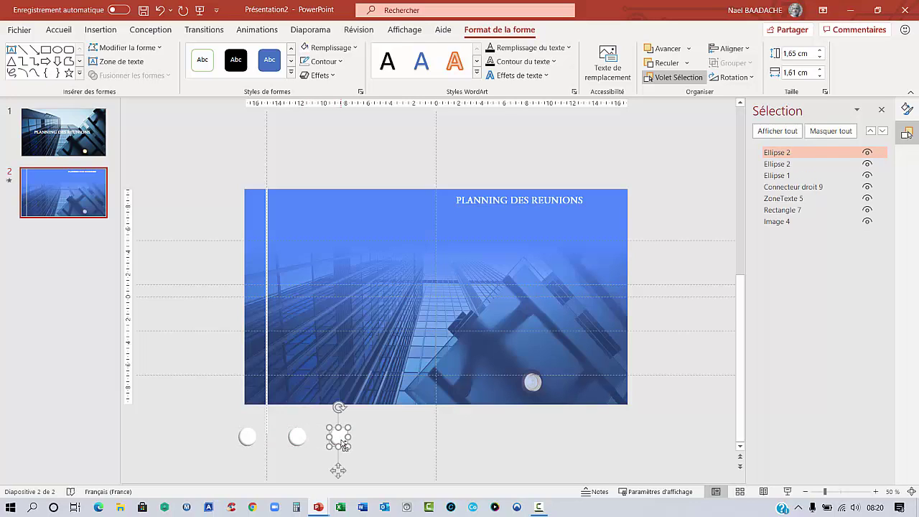
double_click(803, 152)
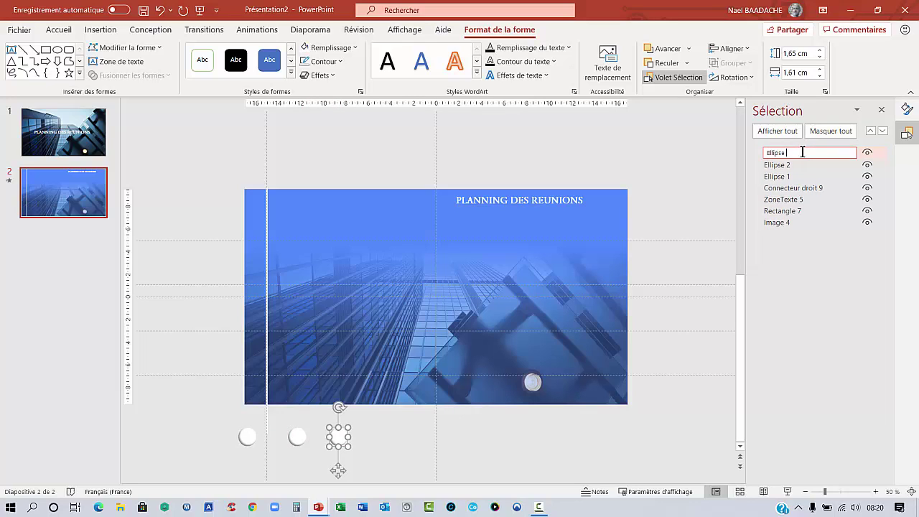
type("3")
key("Return")
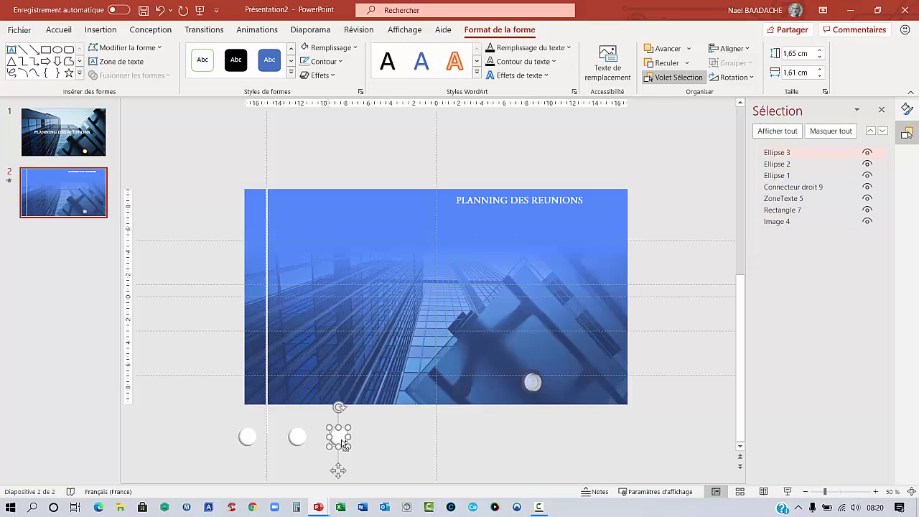
left_click_drag(344, 444, 387, 443)
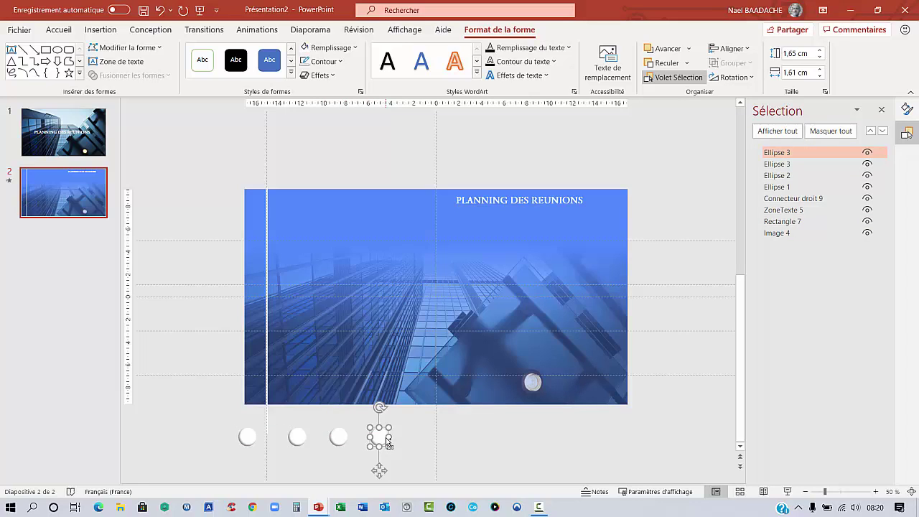
double_click(800, 153)
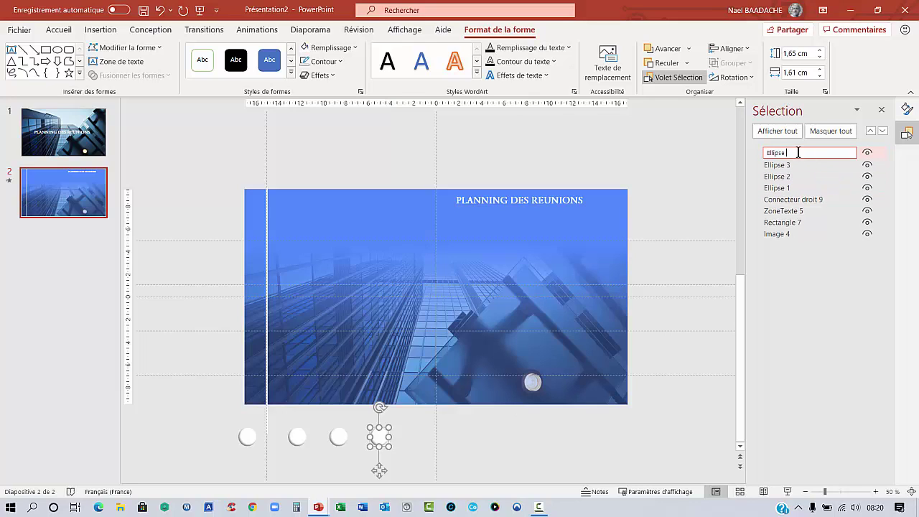
type("4")
key("Return")
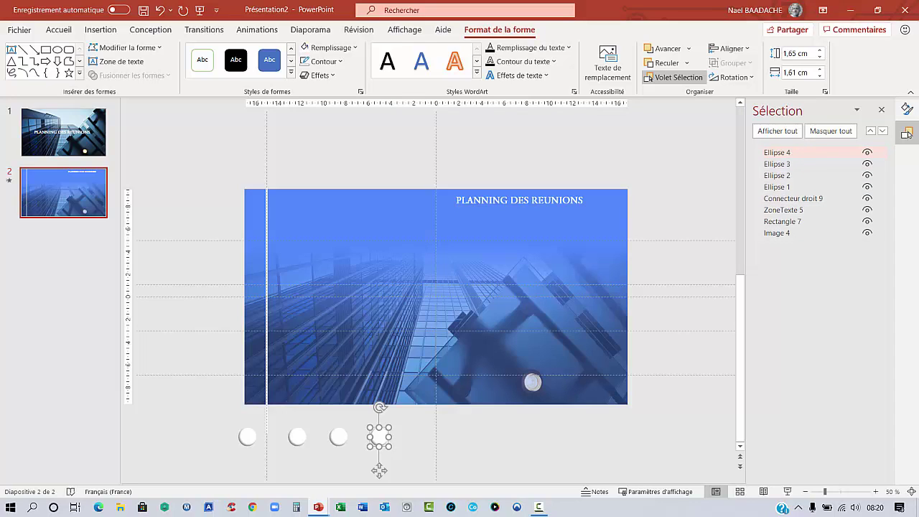
Drag Ellipses 2, 3 and 4 exactly on top of Ellipse 1
scroll(526, 302, "up", 2, "ctrl")
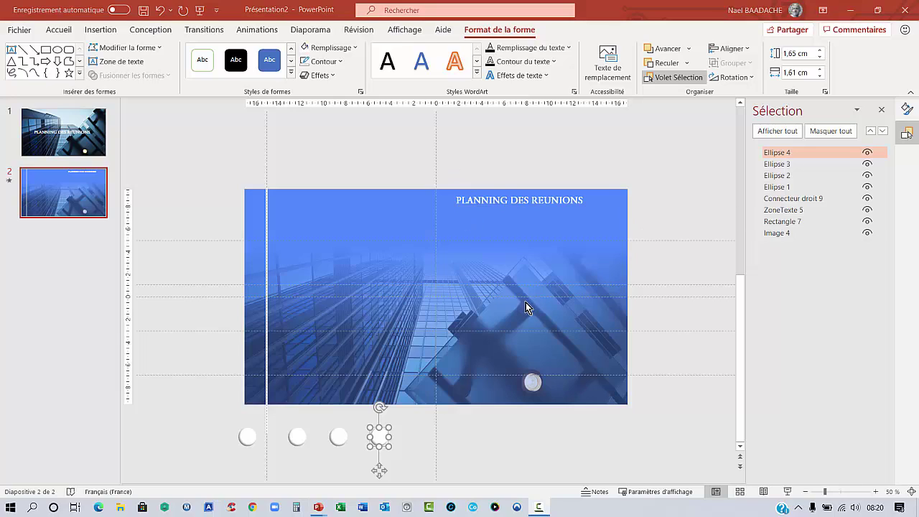
scroll(517, 306, "up", 2, "ctrl")
scroll(516, 298, "up", 4, "ctrl")
scroll(516, 299, "up", 3, "ctrl")
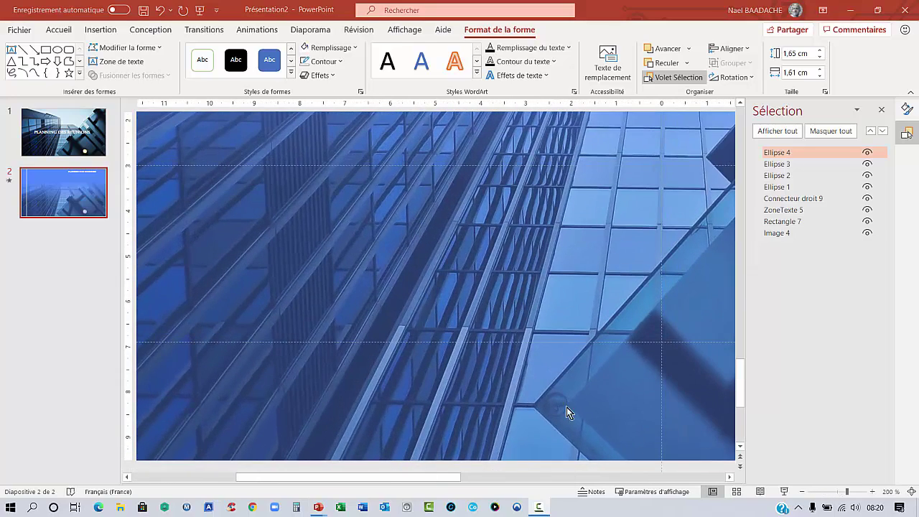
scroll(565, 388, "down", 3)
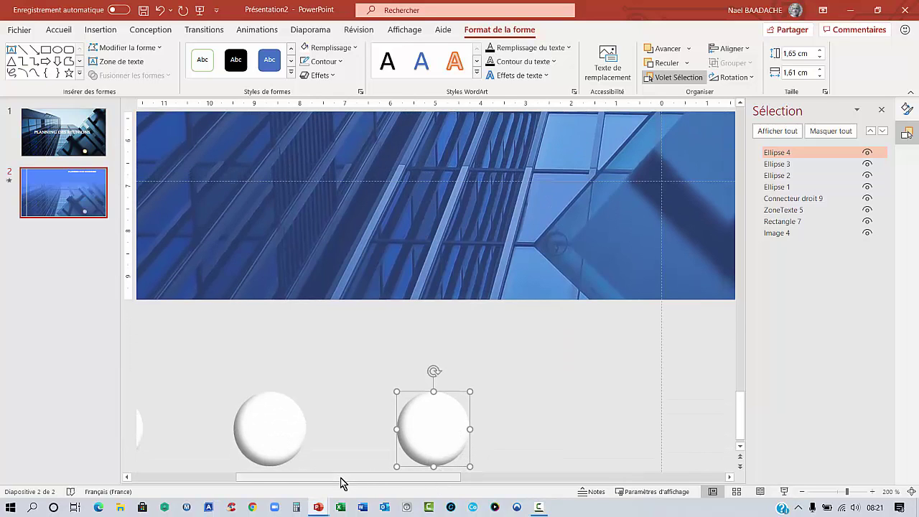
left_click_drag(342, 483, 238, 482)
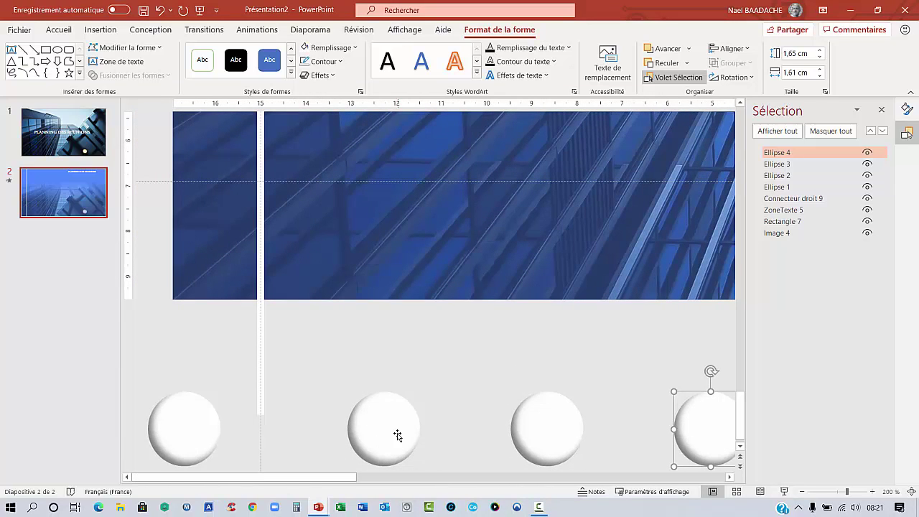
left_click_drag(397, 435, 197, 432)
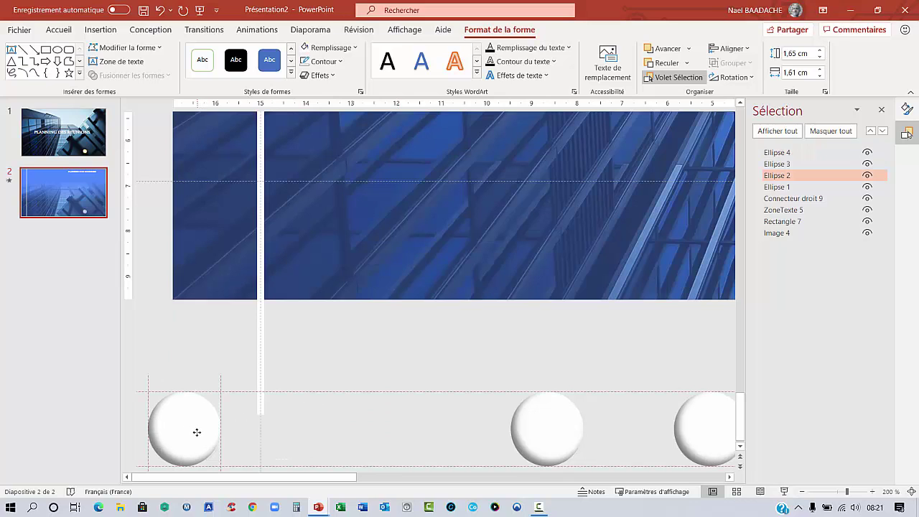
left_click_drag(567, 435, 206, 436)
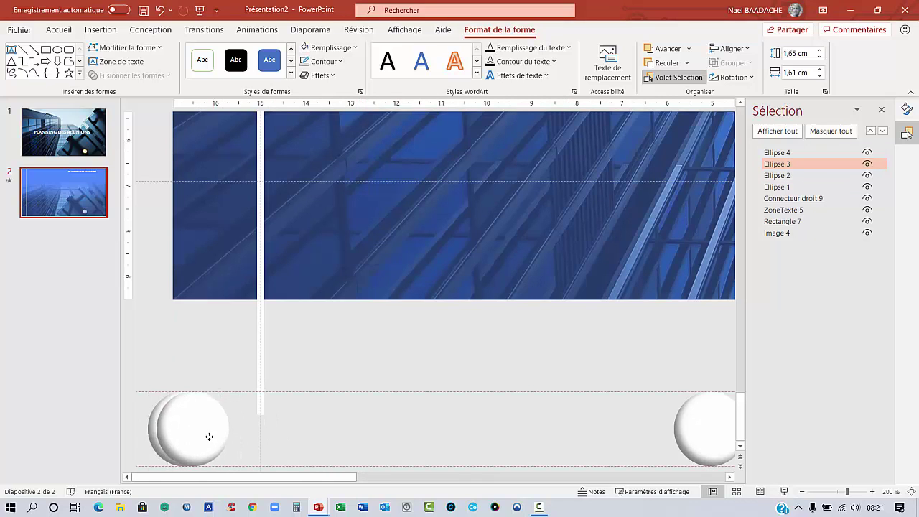
mouse_move(691, 435)
left_mouse_down()
mouse_move(195, 427)
mouse_move(176, 436)
left_mouse_up()
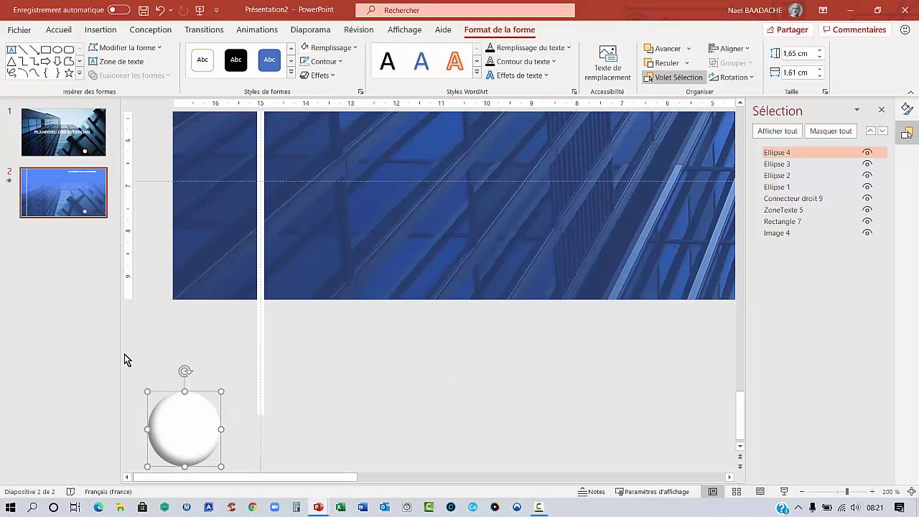
left_click(380, 436)
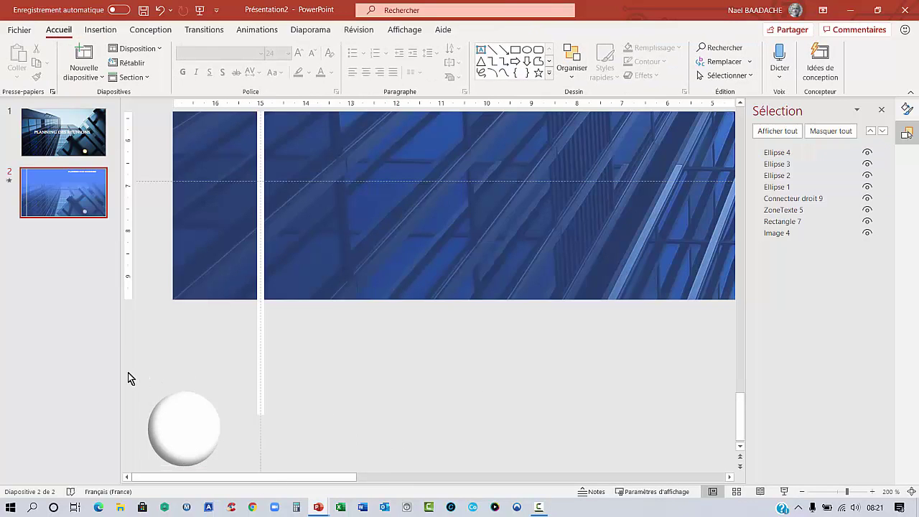
Select all four stacked circles and move them to the bottom end of the vertical line
mouse_move(150, 381)
left_mouse_down()
mouse_move(188, 449)
mouse_move(259, 484)
left_mouse_up()
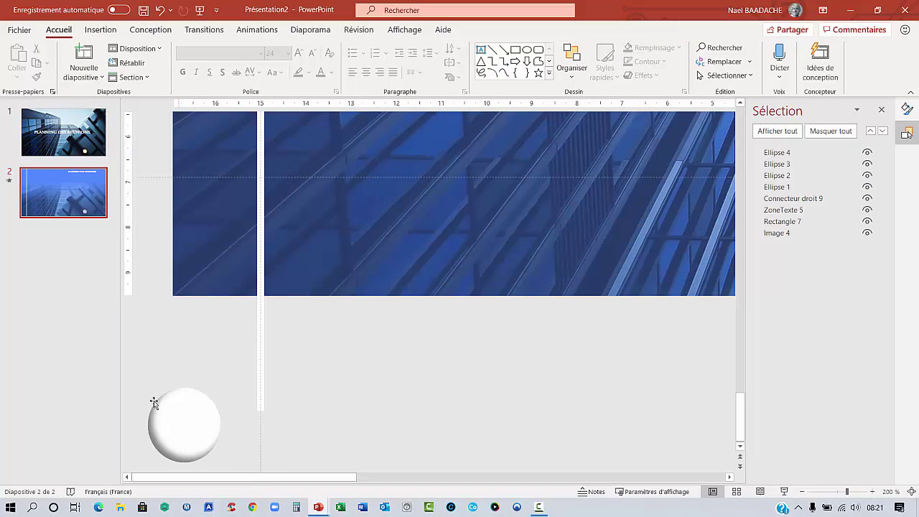
left_click_drag(141, 387, 263, 486)
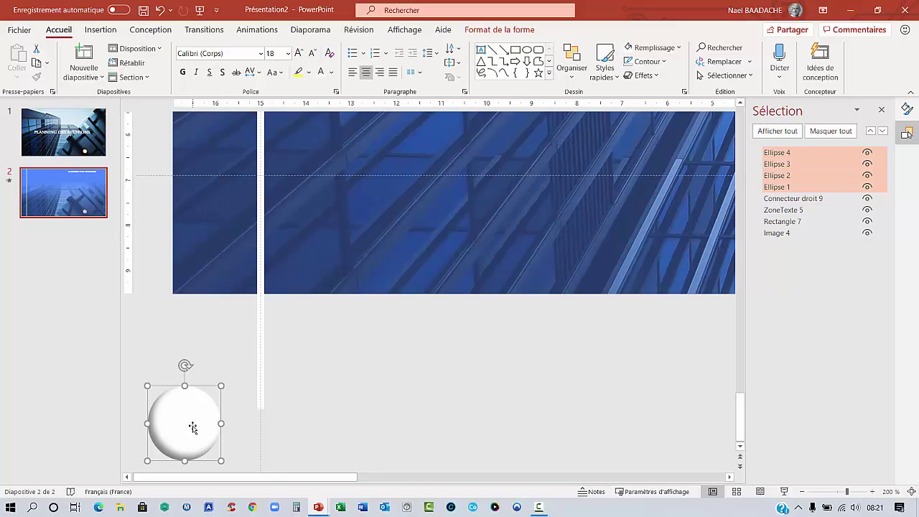
left_click_drag(193, 428, 268, 356)
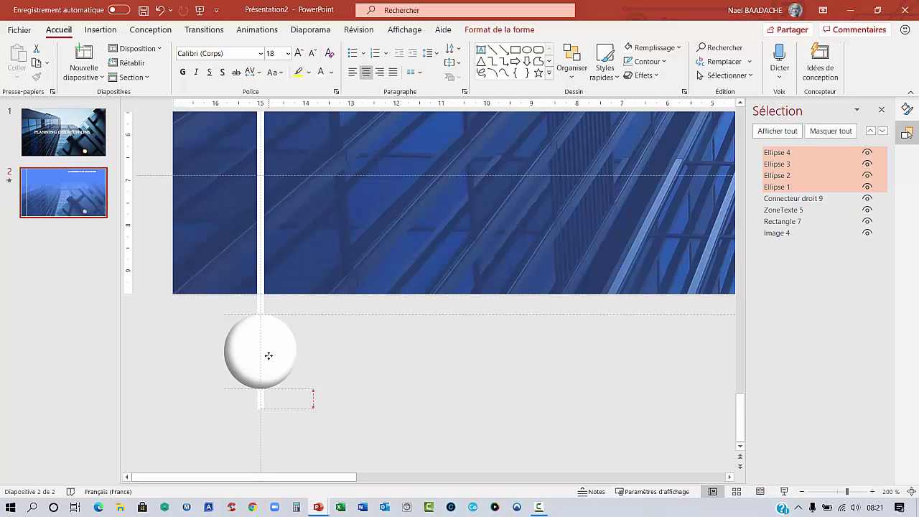
left_click_drag(268, 355, 269, 355)
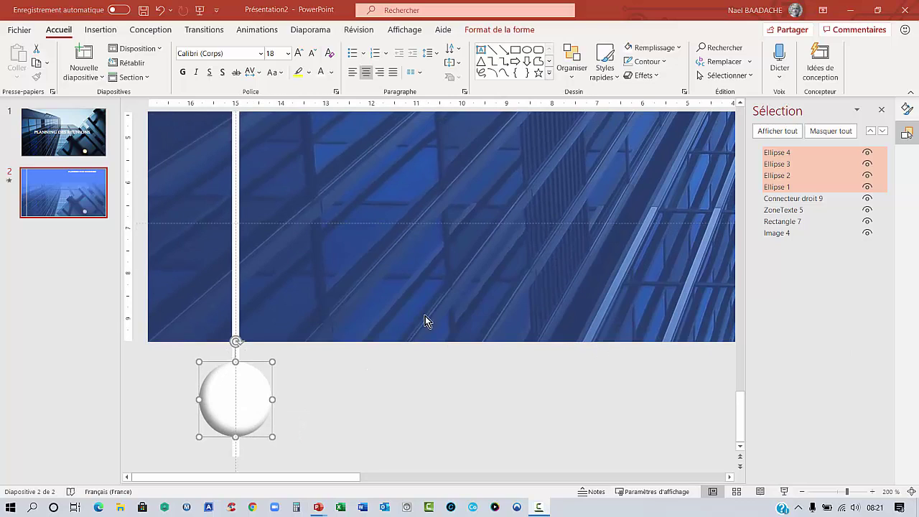
scroll(425, 320, "down", 10, "ctrl")
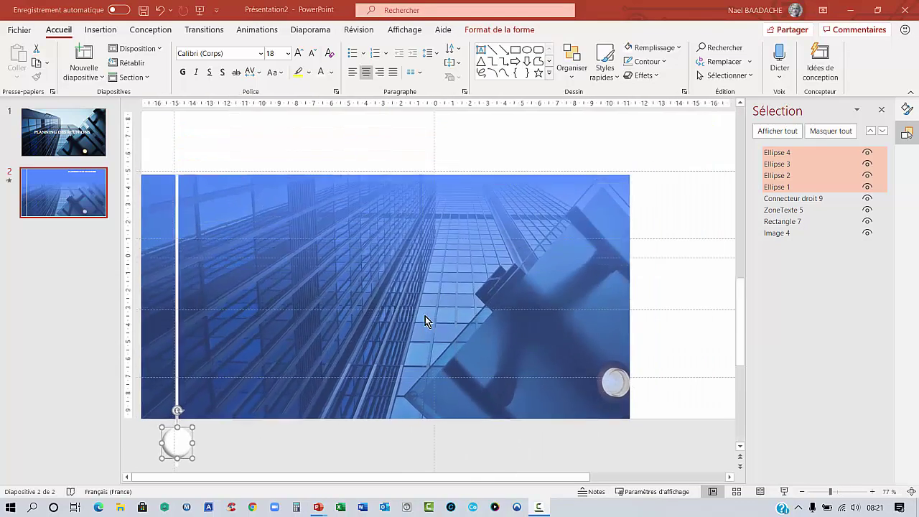
scroll(425, 320, "down", 1, "ctrl")
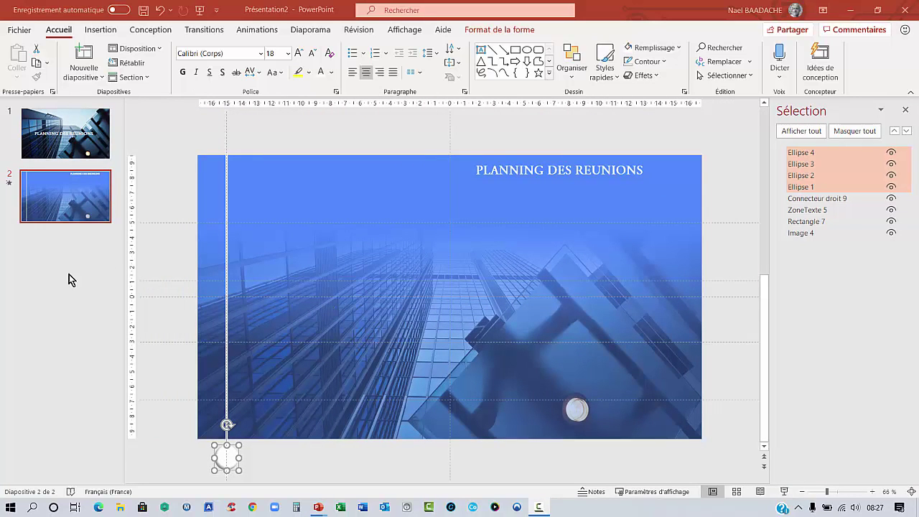
Draw a 1,38 × 5,72 cm rounded rectangle below the slide, beside the stacked circles
left_click(101, 30)
left_click(198, 72)
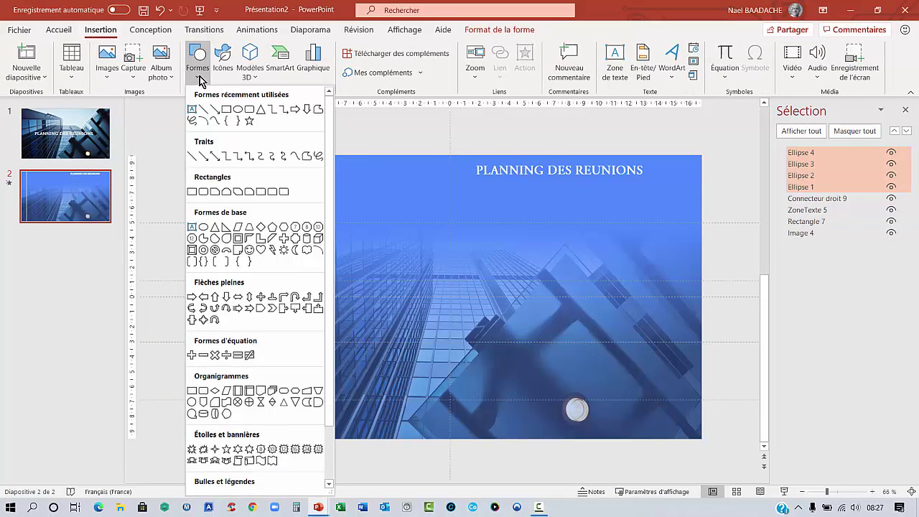
left_click(250, 110)
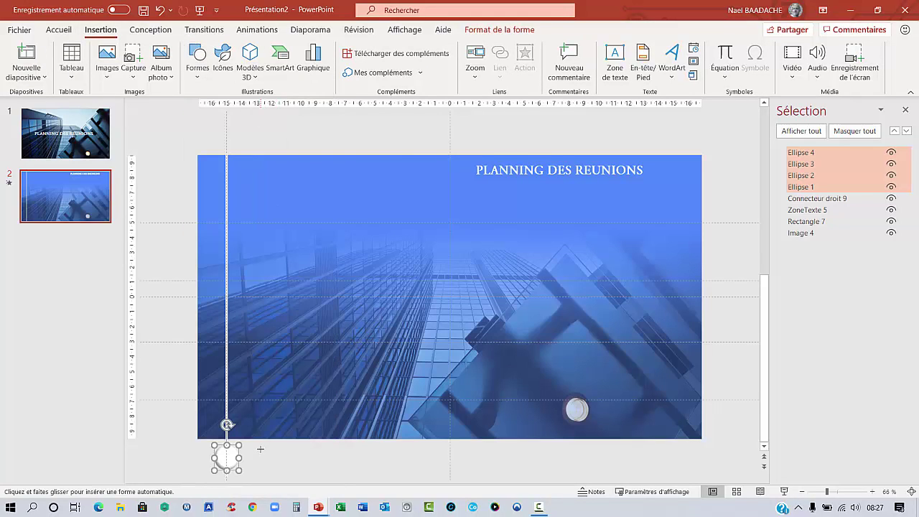
left_click_drag(260, 449, 348, 469)
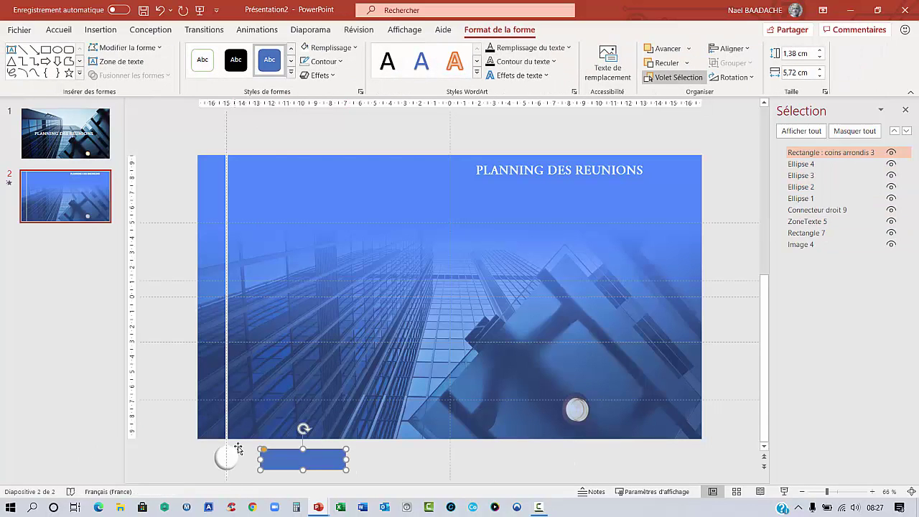
scroll(239, 451, "down", 2, "ctrl")
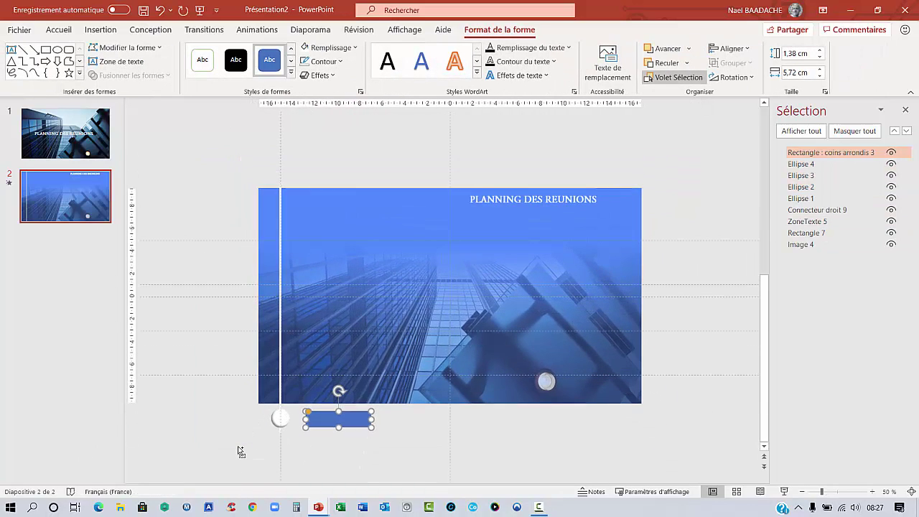
Apply Remplissage dégradé and a white Contour to the rounded rectangle, then type GROUPE 1 inside
right_click(350, 427)
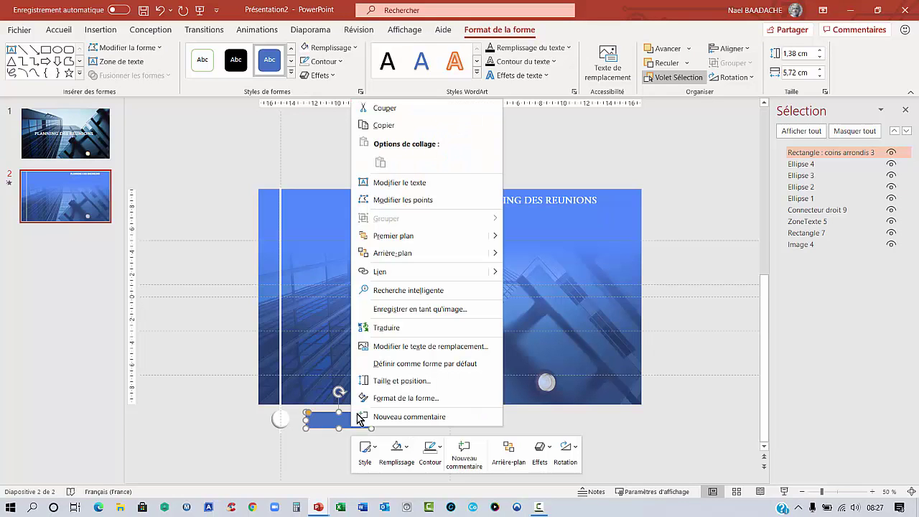
left_click(392, 396)
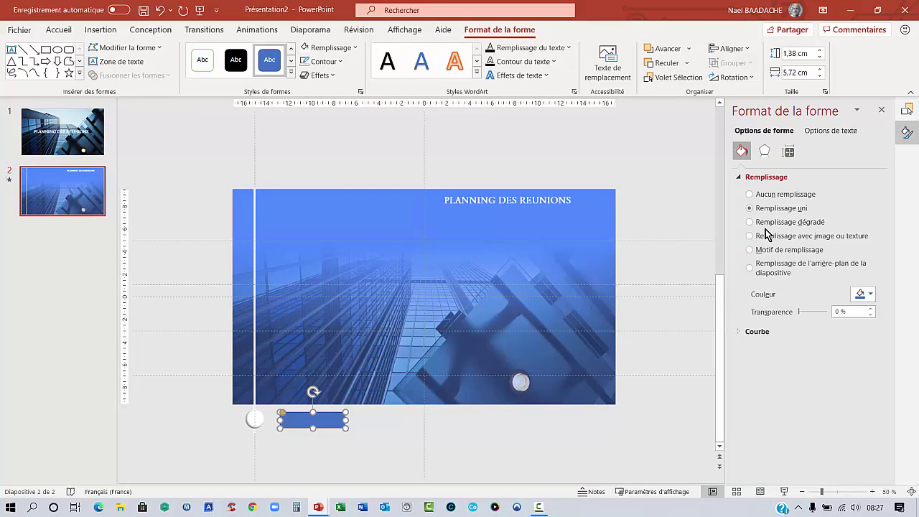
left_click(750, 222)
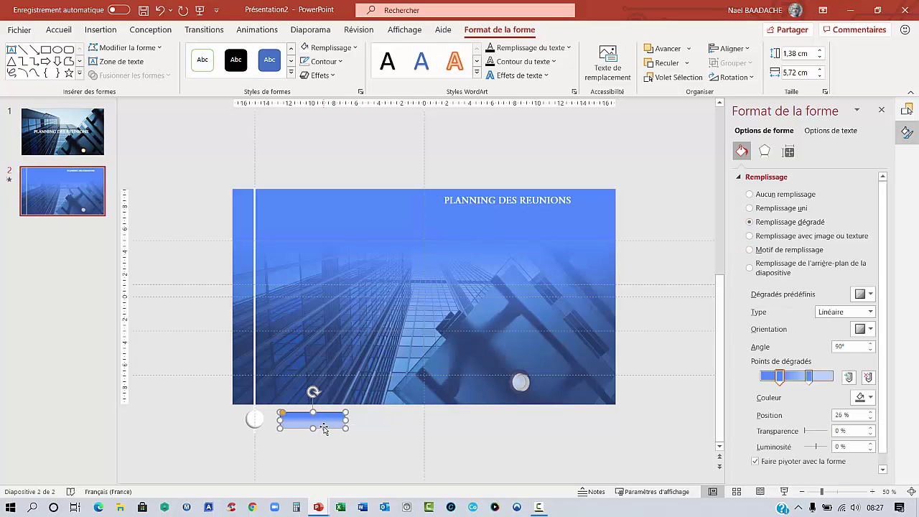
left_click(339, 62)
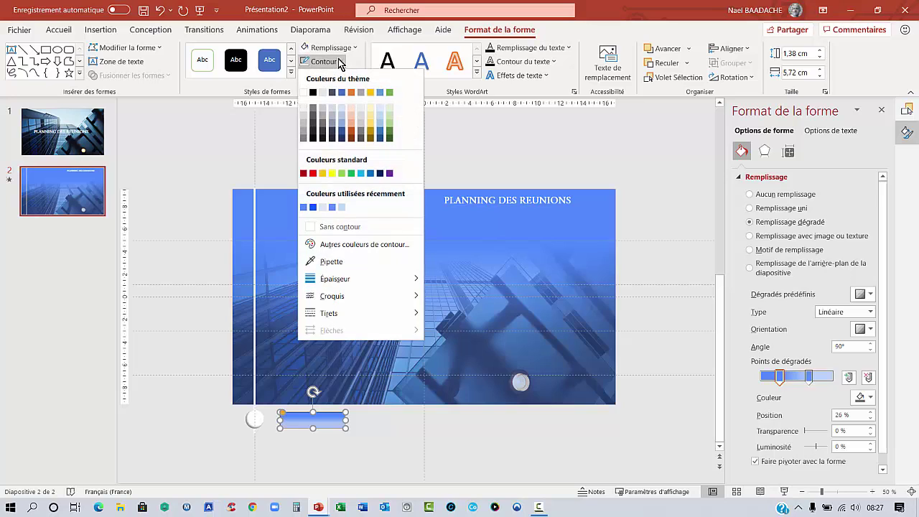
left_click(305, 96)
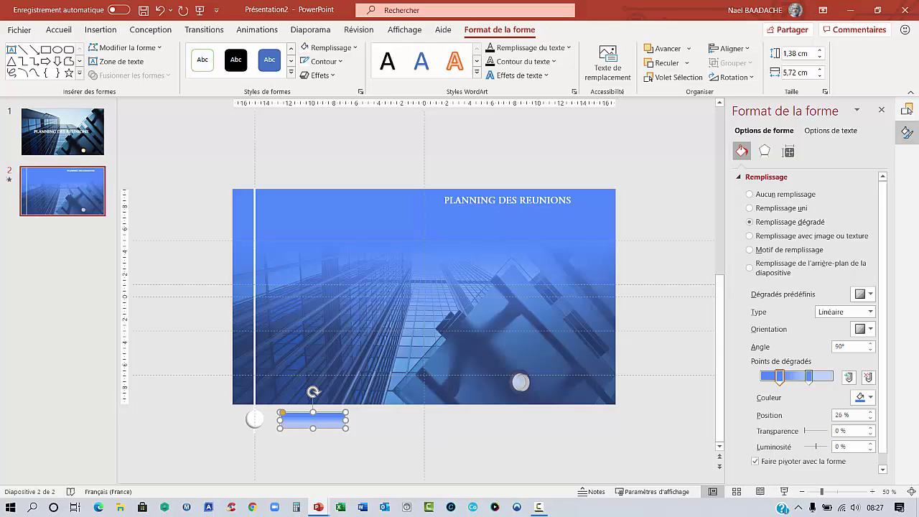
left_click(321, 422)
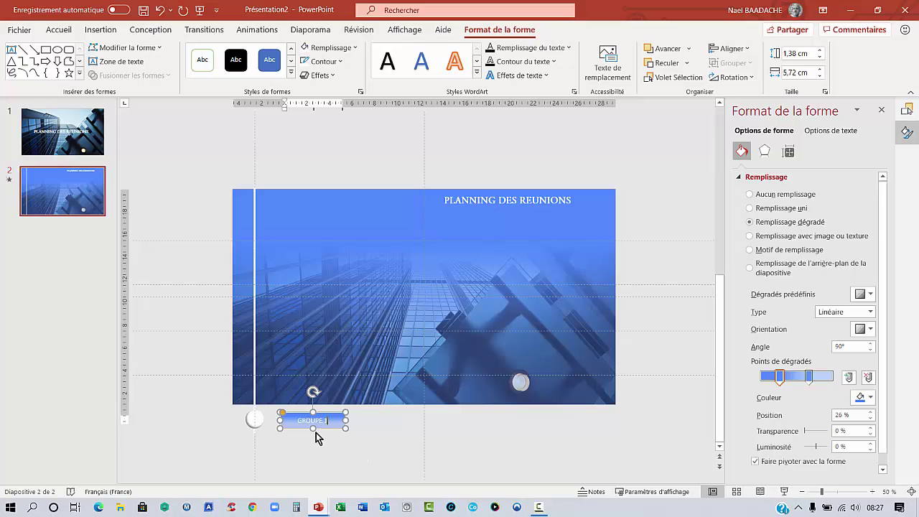
type("GROUPE 1")
Set the GROUPE 1 text to bold and grow its font size to 28 pt
left_click(61, 32)
left_click(183, 73)
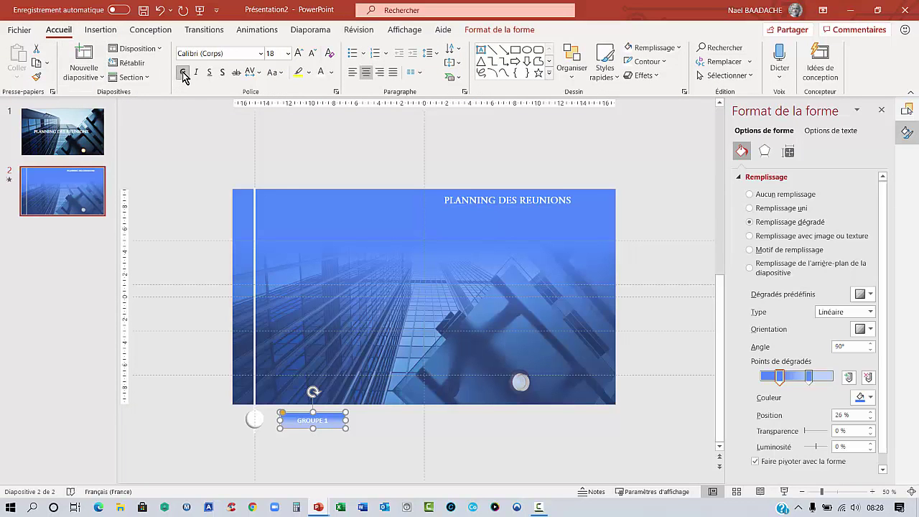
left_click(299, 53)
left_click(299, 53)
left_click(299, 54)
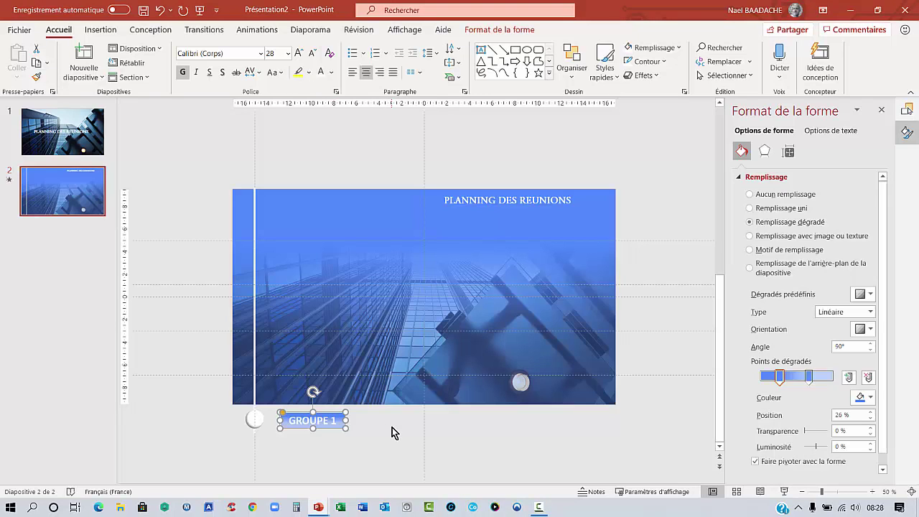
Copy the GROUPE 1 button to the right and name the two objects Rectangle : coins arrondis 1 and 2
left_click_drag(345, 425, 411, 432)
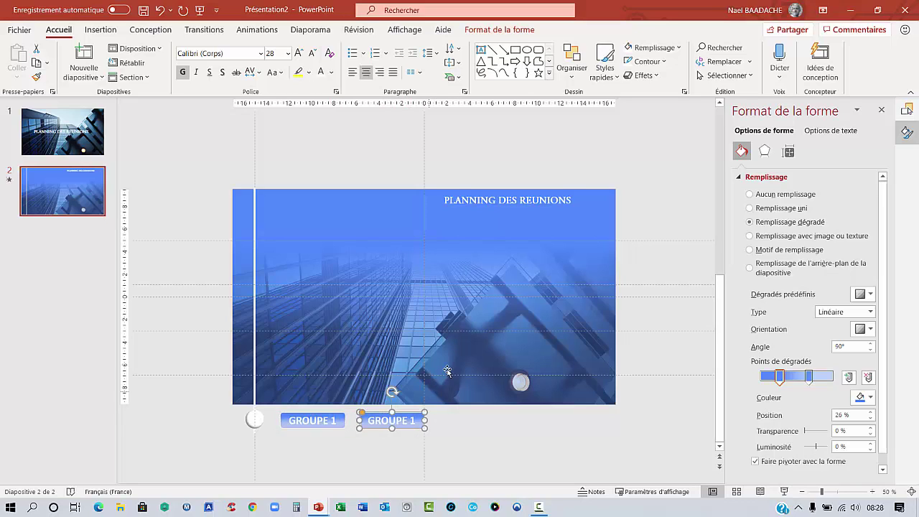
left_click(328, 424)
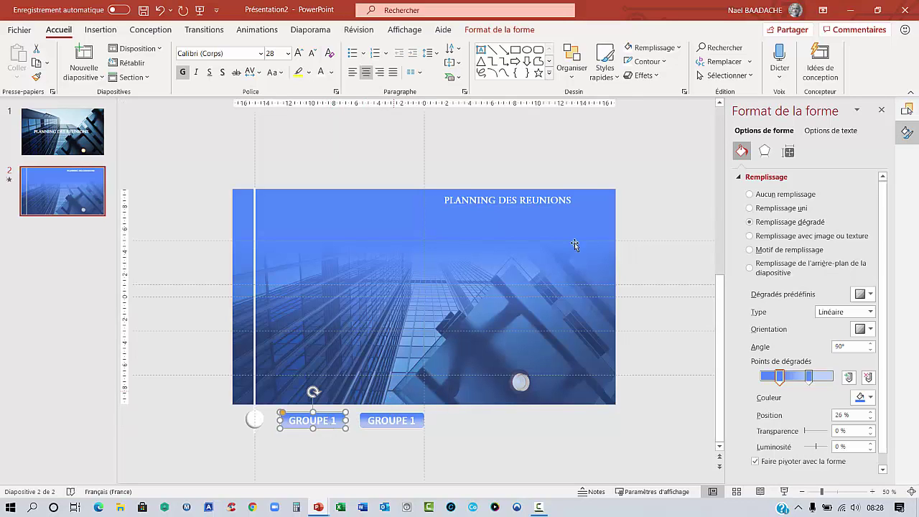
left_click(494, 31)
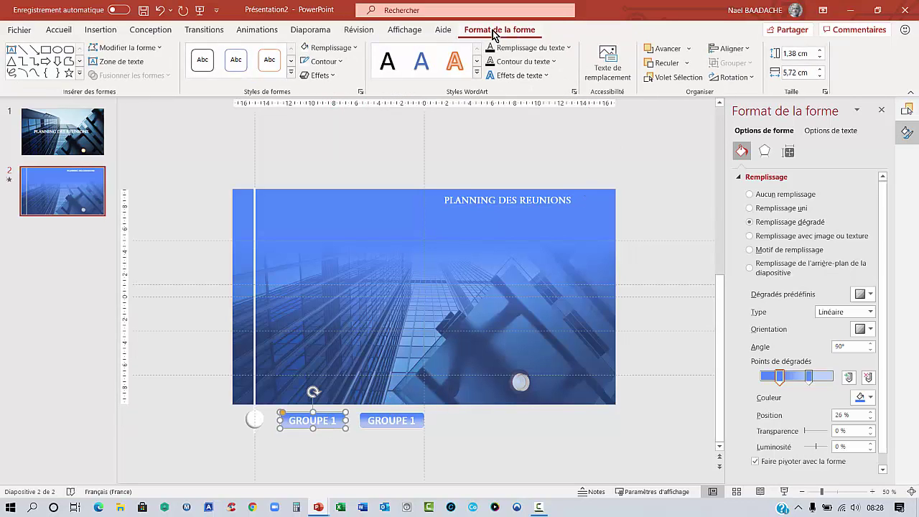
left_click(678, 77)
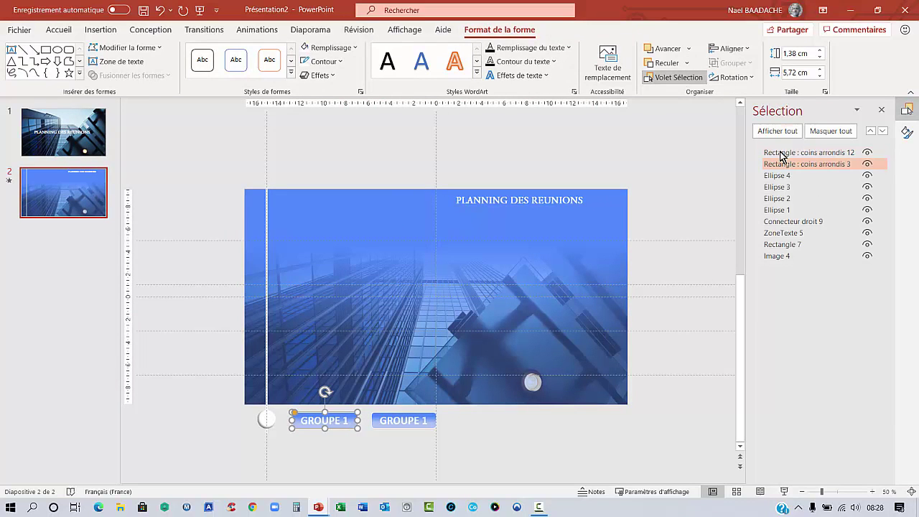
left_click(847, 153)
left_click(850, 154)
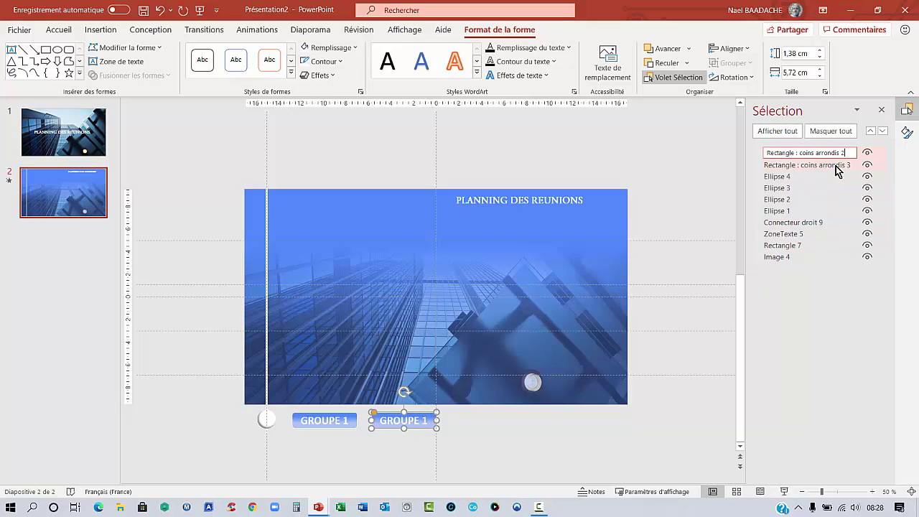
left_click(328, 421)
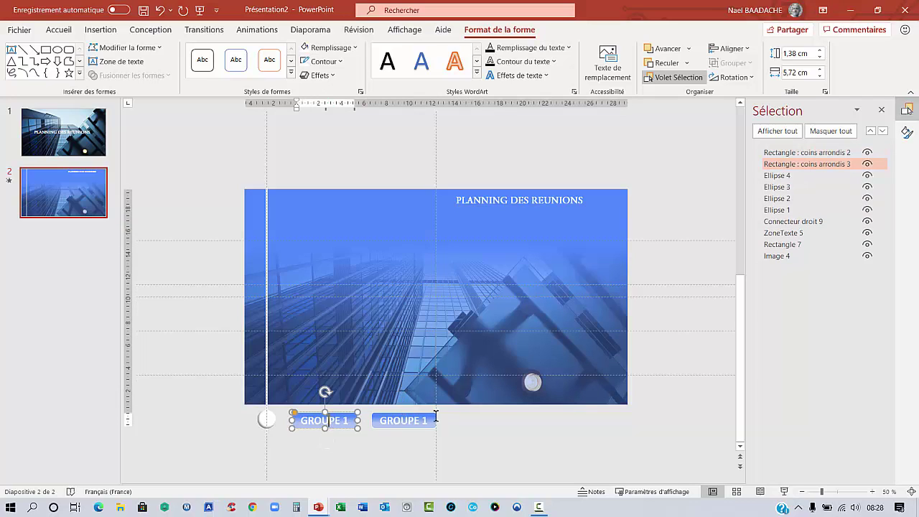
double_click(850, 164)
type("1")
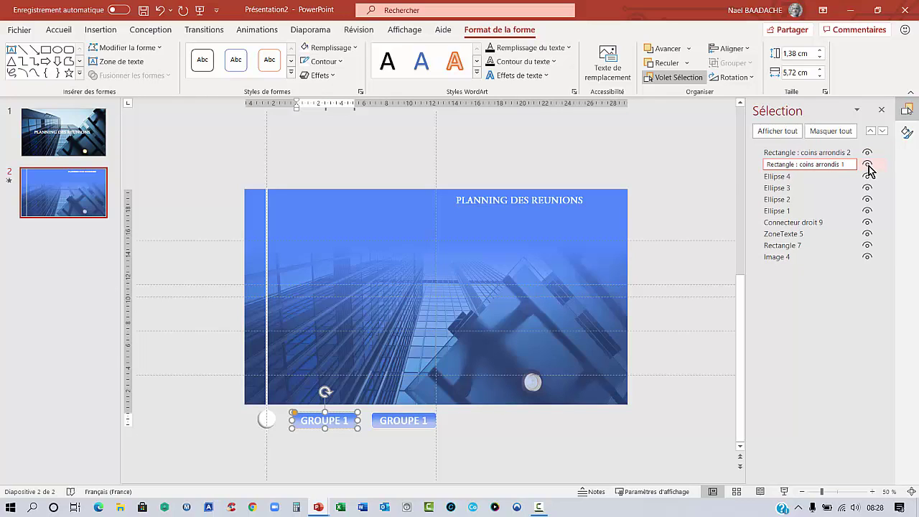
key("Return")
Add a third copy named Rectangle : coins arrondis 3, then an evenly spaced fourth copy
left_click(424, 427)
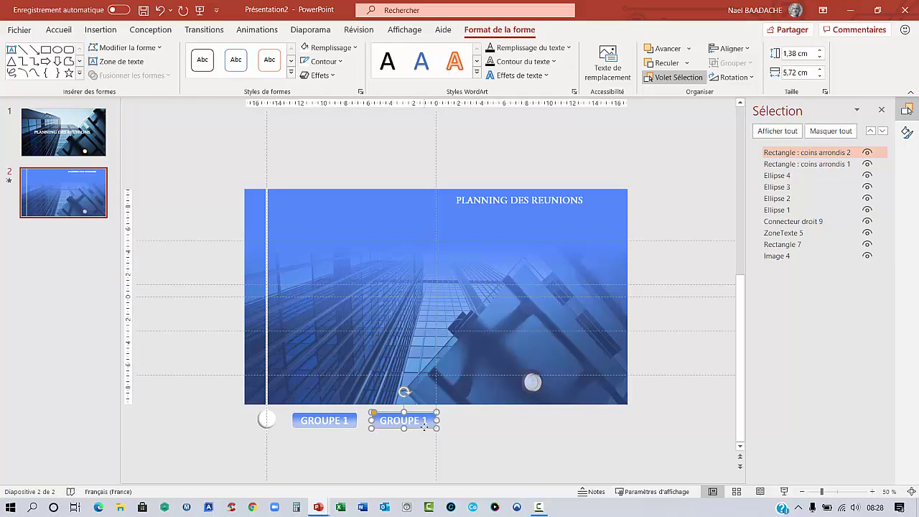
left_click_drag(425, 427, 503, 428)
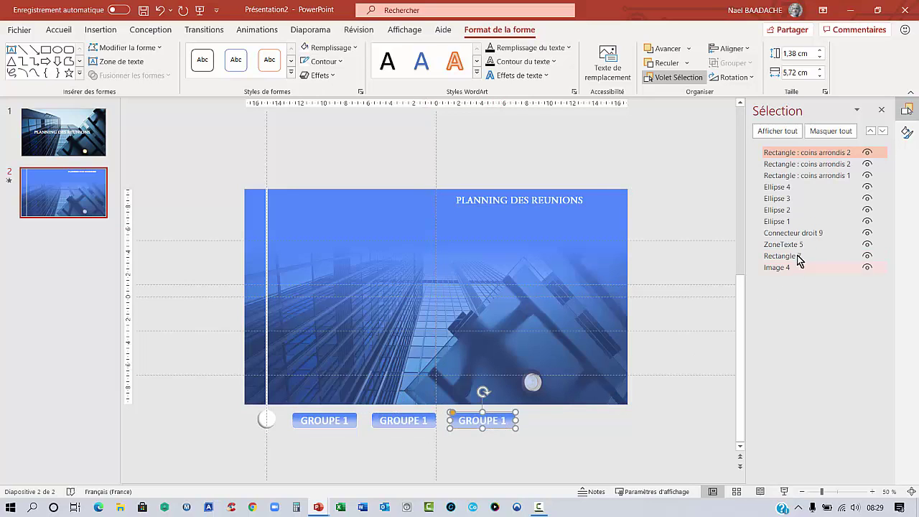
left_click(851, 153)
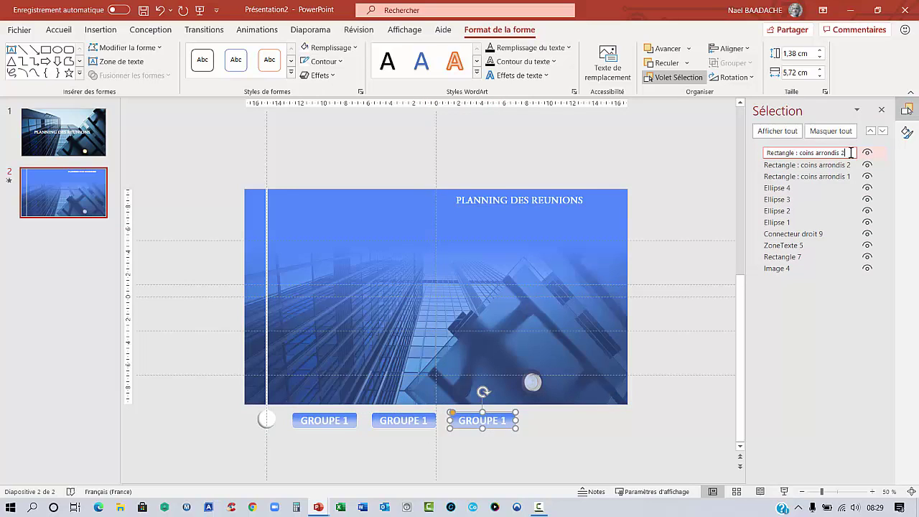
type("3")
key("Return")
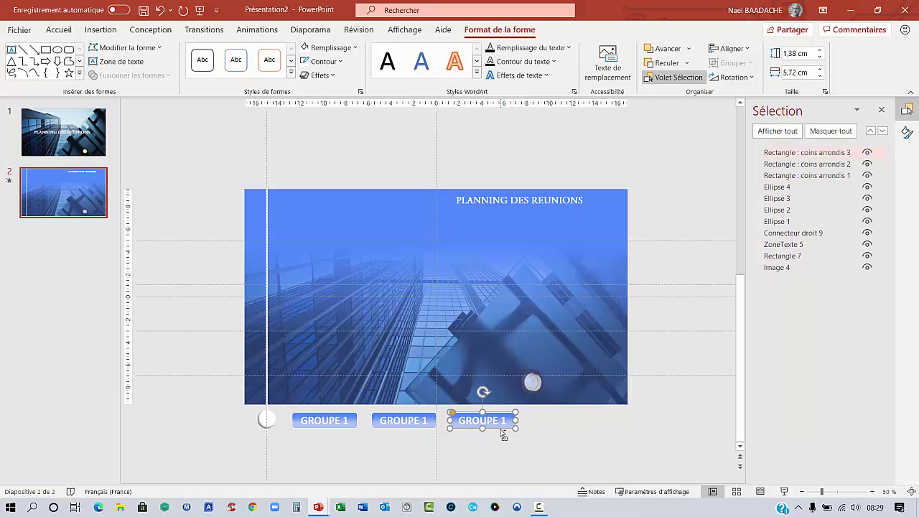
left_click_drag(503, 435, 589, 436)
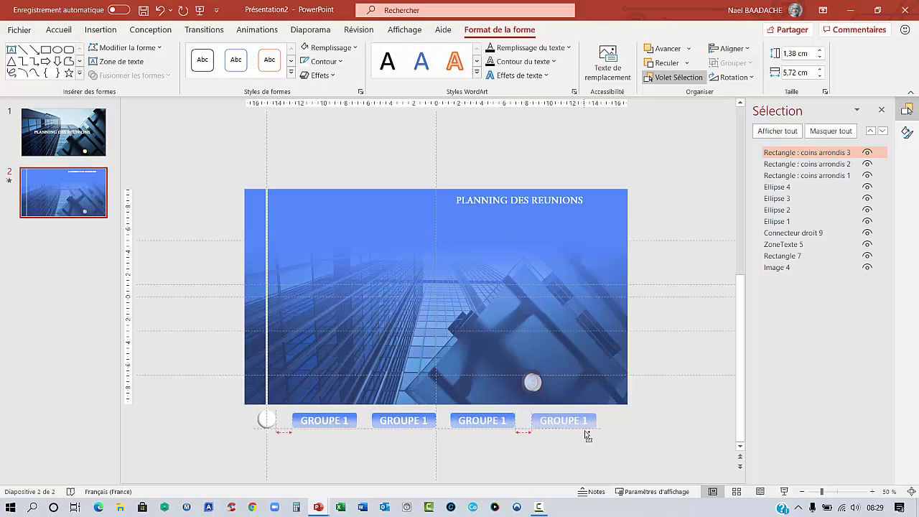
Name the fourth object coins arrondis 4 and change the second button's label to GROUPE 2
double_click(821, 156)
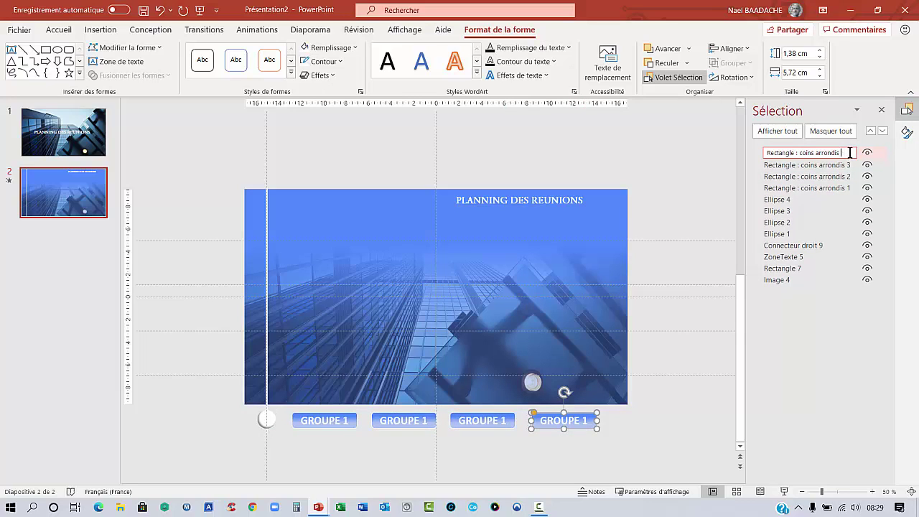
key("Return")
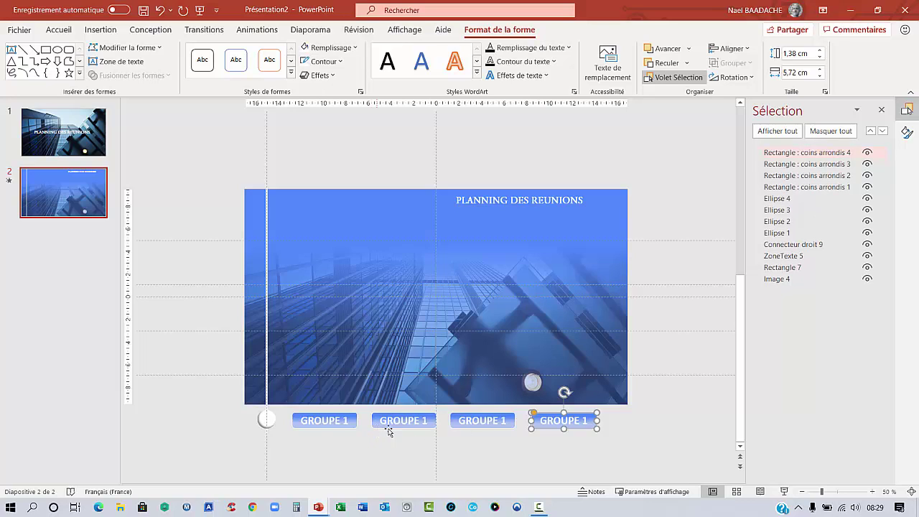
left_click(403, 428)
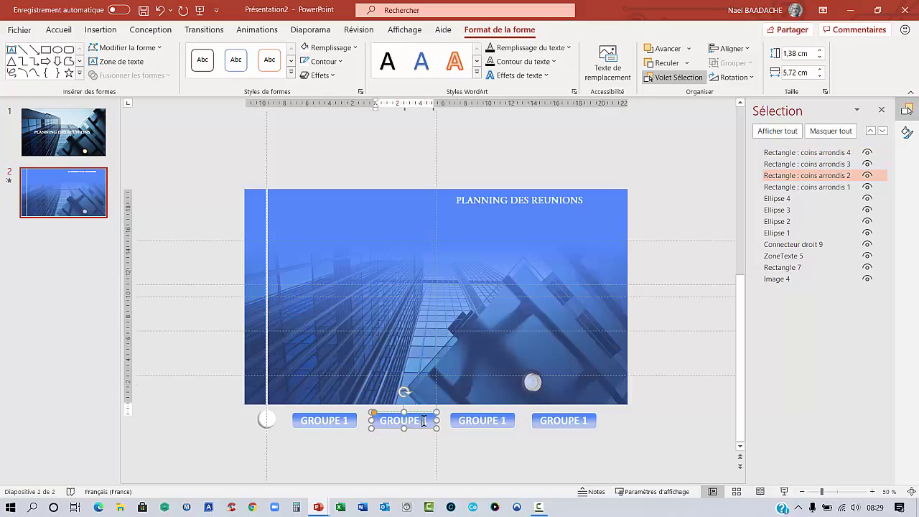
key("BackSpace")
type("2")
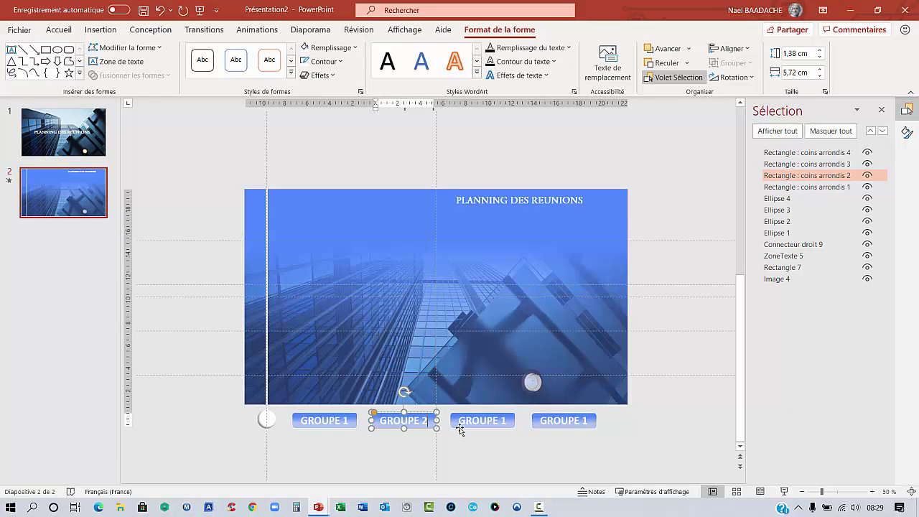
Change the third and fourth button labels to GROUPE 3 and GROUPE 4
left_click(505, 425)
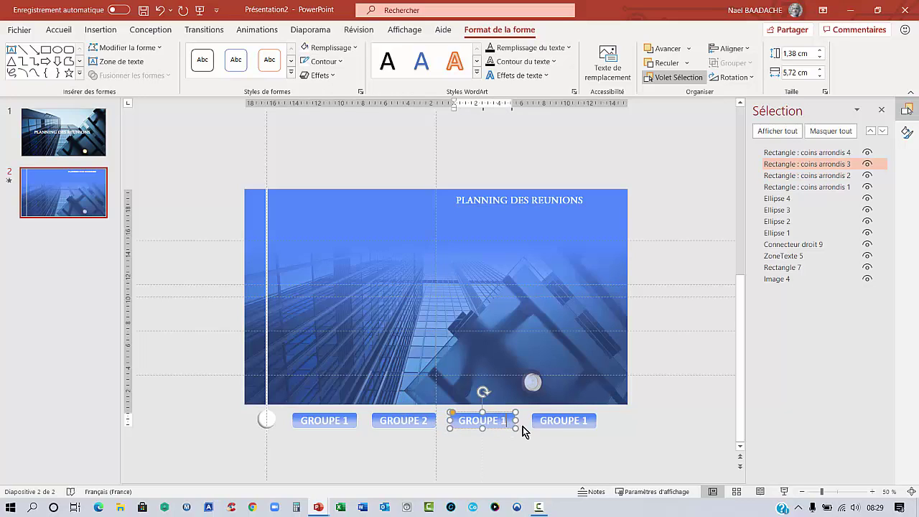
key("BackSpace")
type("3")
left_click(582, 423)
key("Delete")
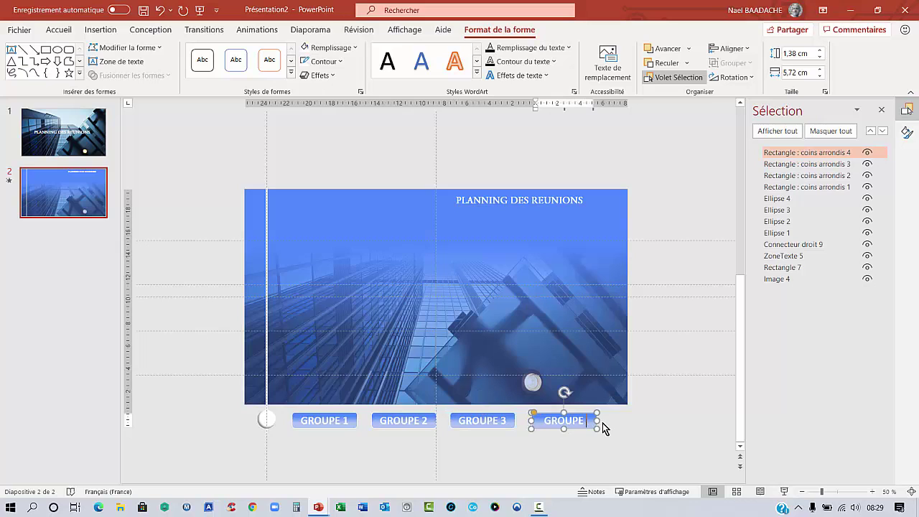
type("4")
left_click(530, 464)
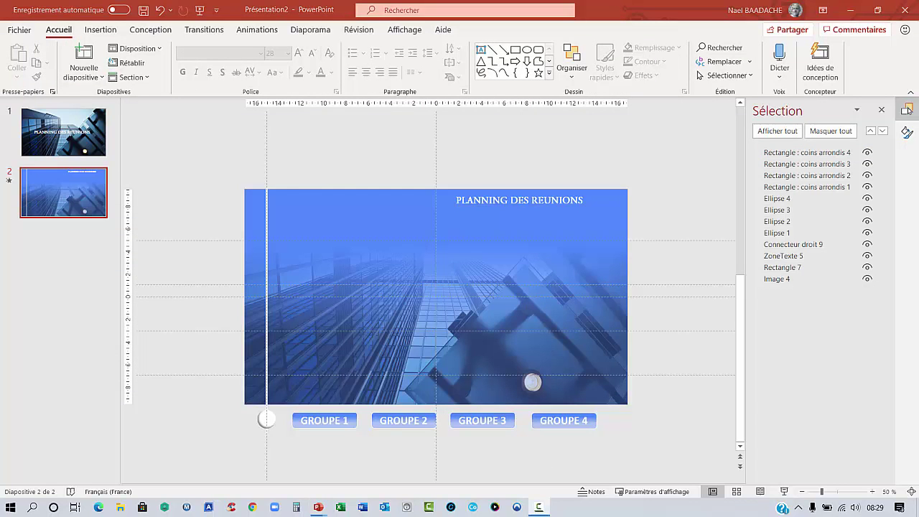
Draw a text box right of the slide and type 'Rédiger à cet emplacement votre texte'
left_click(103, 34)
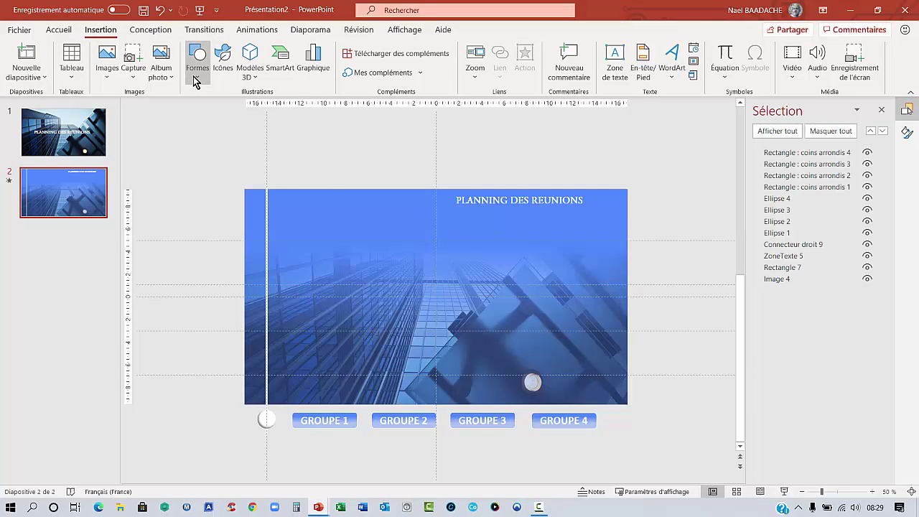
left_click(199, 75)
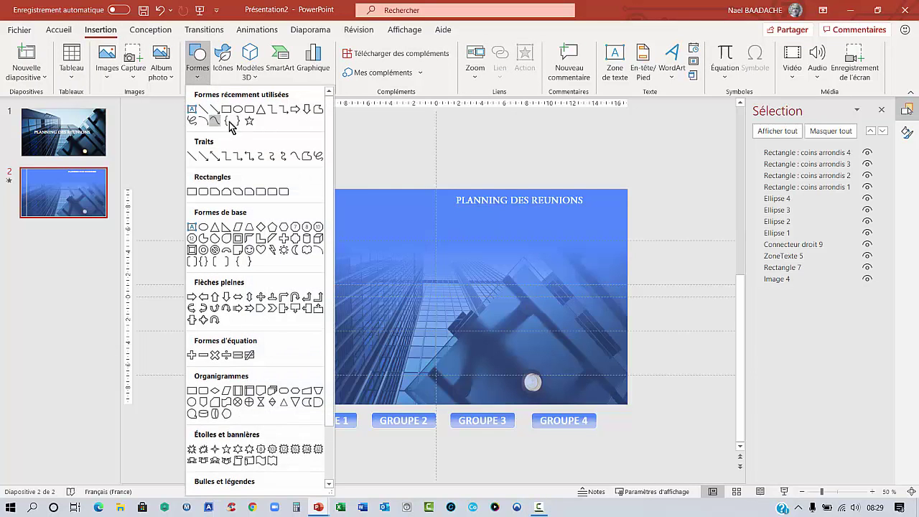
left_click(279, 117)
left_click(616, 58)
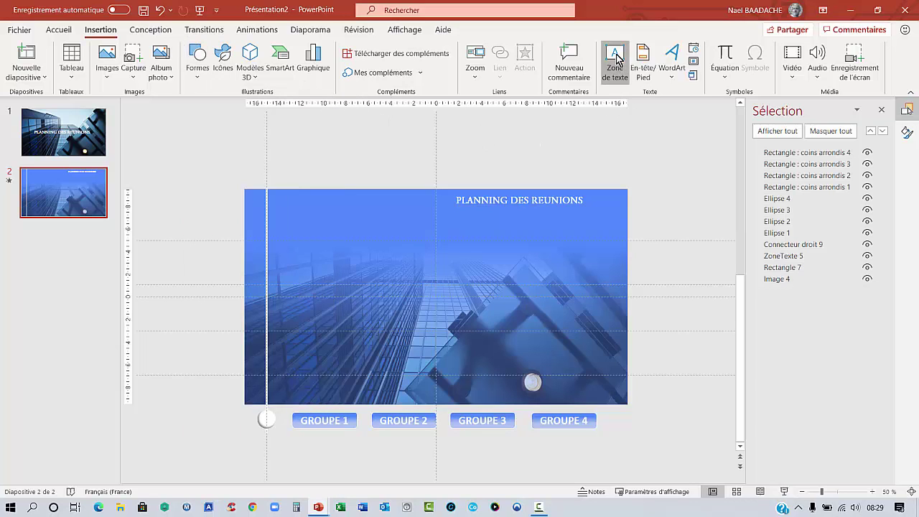
left_click_drag(638, 226, 716, 252)
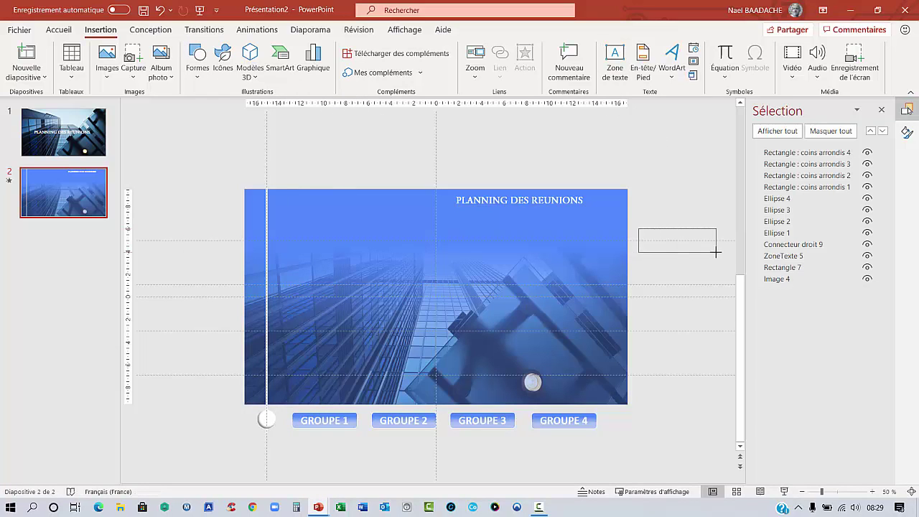
type("acem")
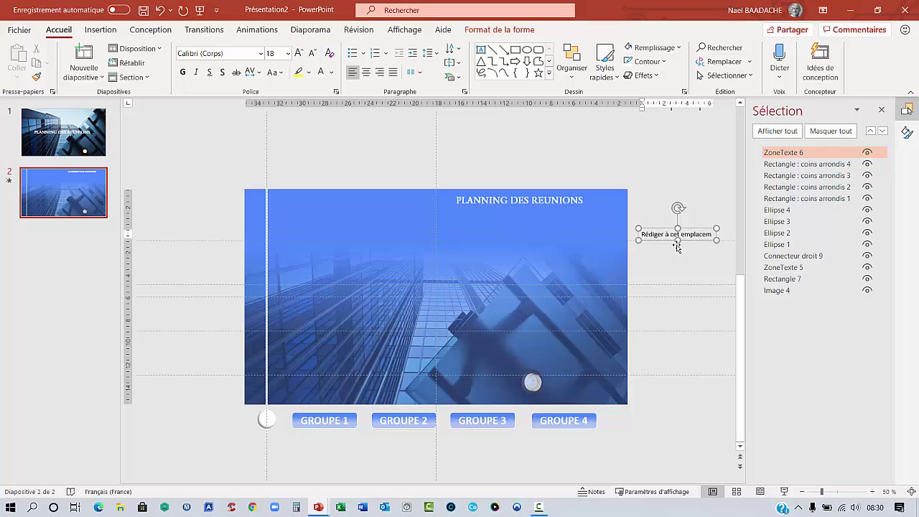
type("ent votre t")
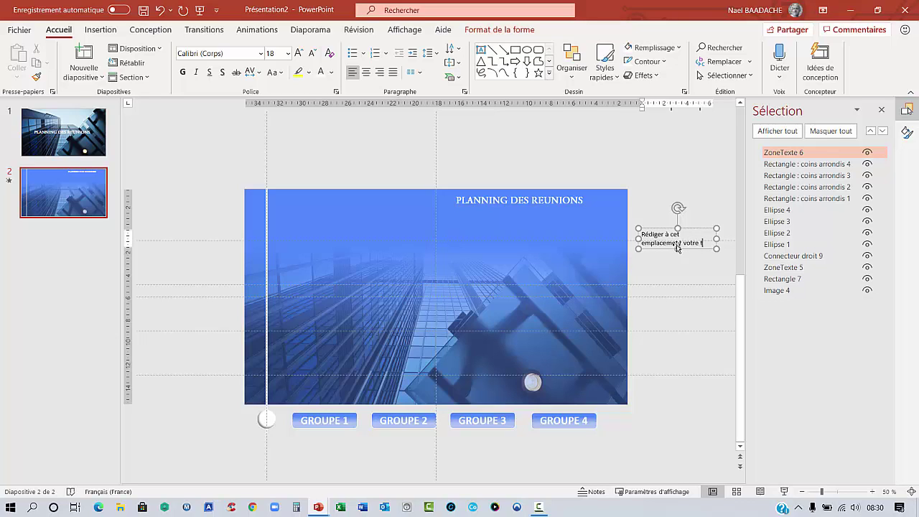
type("exte")
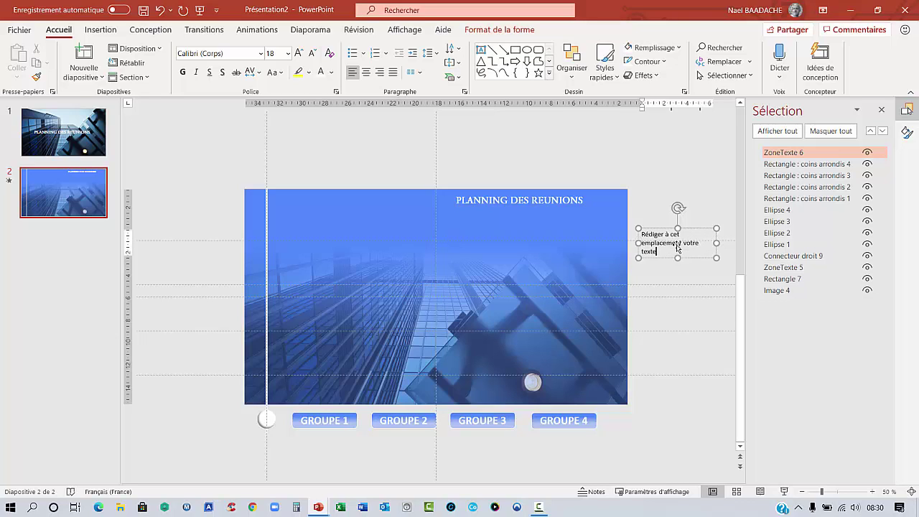
Widen the text box to two lines, adjust its position, and make its font white
left_click_drag(715, 243, 733, 241)
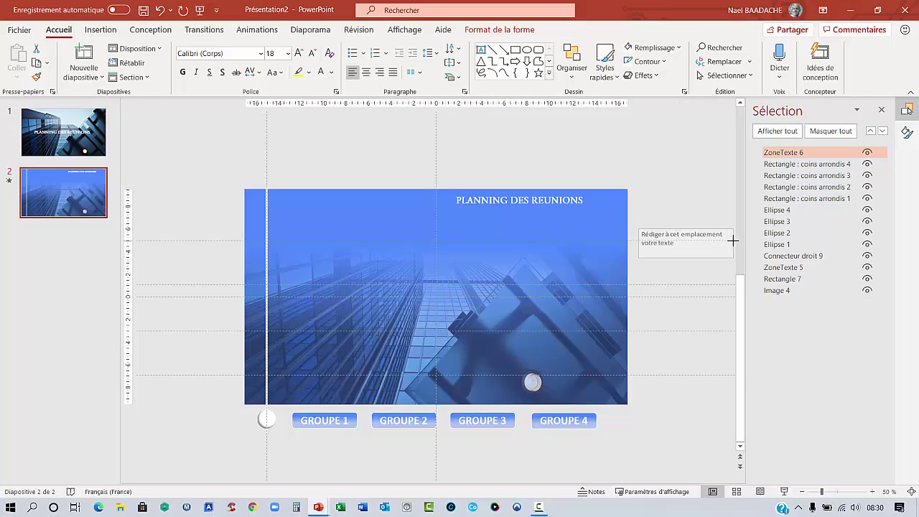
left_click(704, 252)
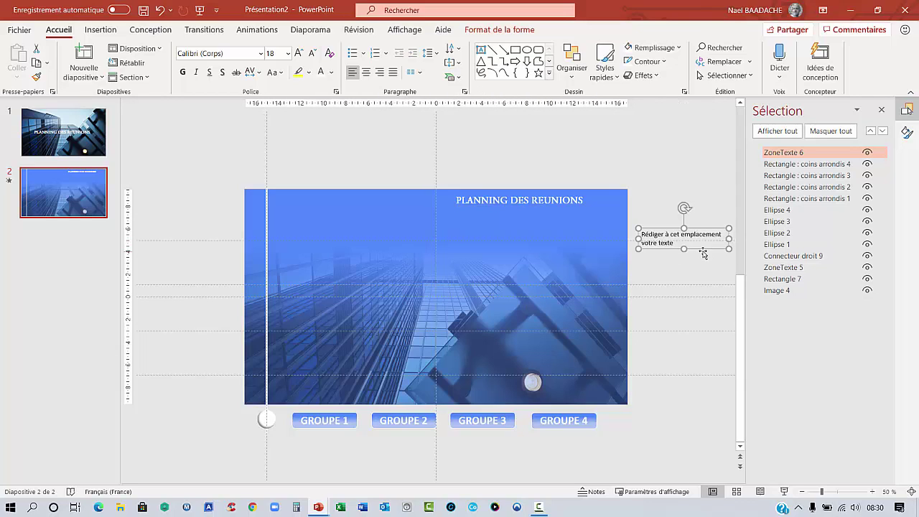
left_click_drag(704, 252, 702, 251)
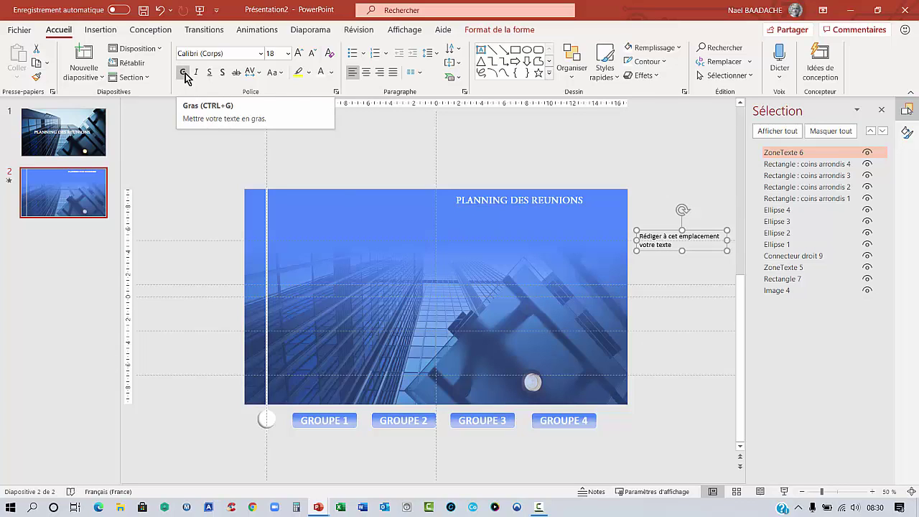
left_click(323, 76)
Copy the white text box down to the next horizontal guide
left_click(684, 218)
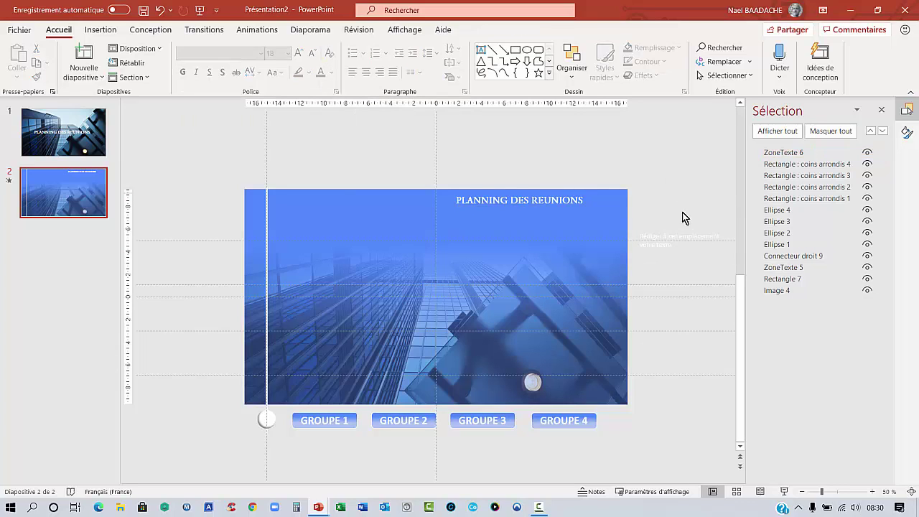
left_click(683, 235)
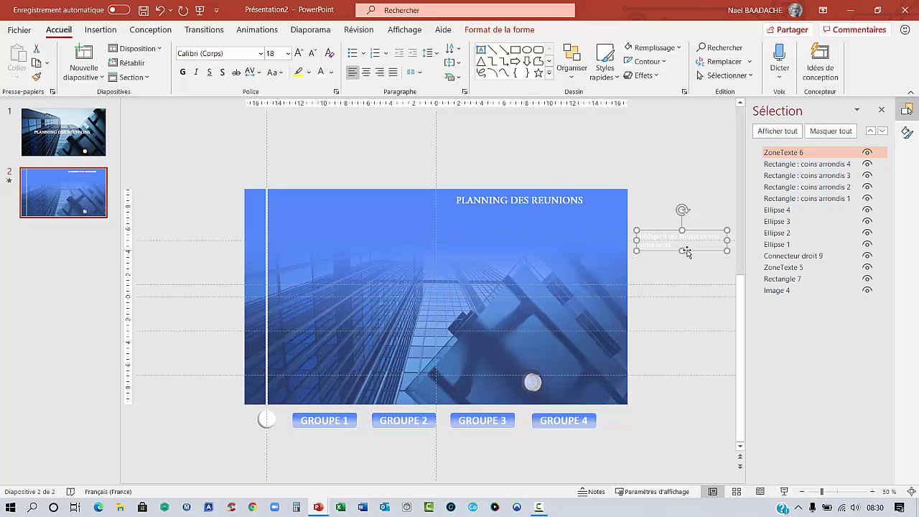
left_click_drag(686, 250, 696, 386)
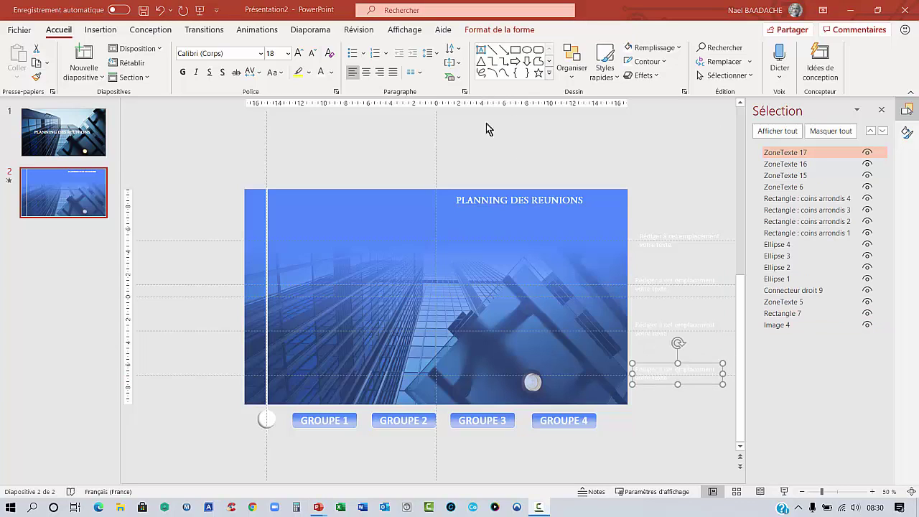
Resize the PLANNING DES REUNIONS title box to sit tight in the top-right corner
left_click(533, 205)
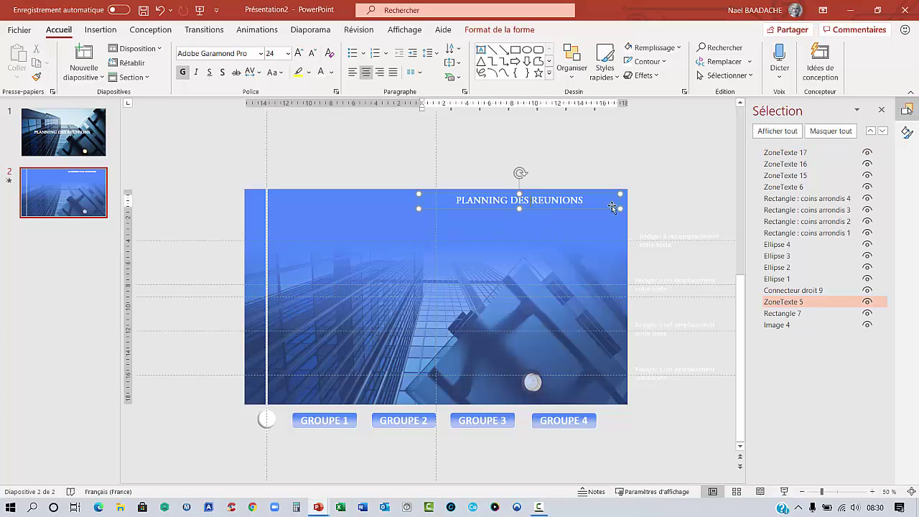
mouse_move(618, 209)
left_mouse_down()
mouse_move(589, 209)
mouse_move(607, 208)
left_mouse_up()
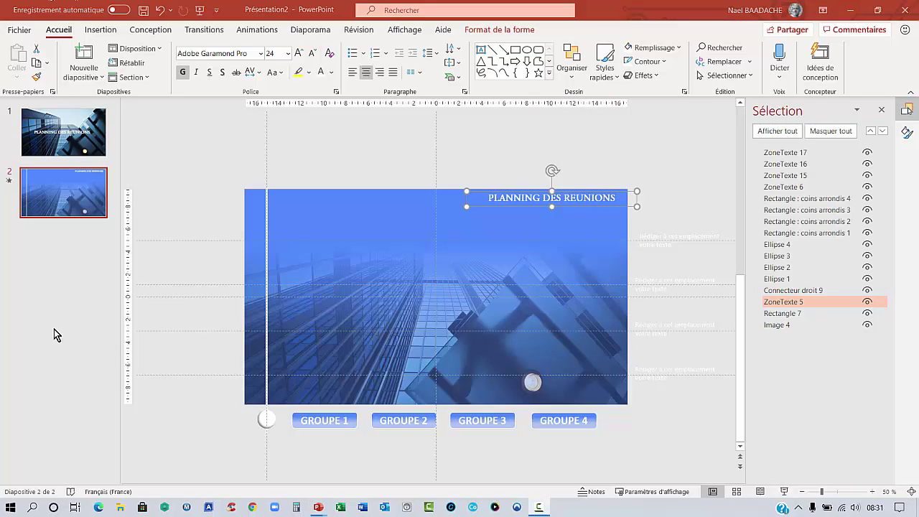
left_click(54, 197)
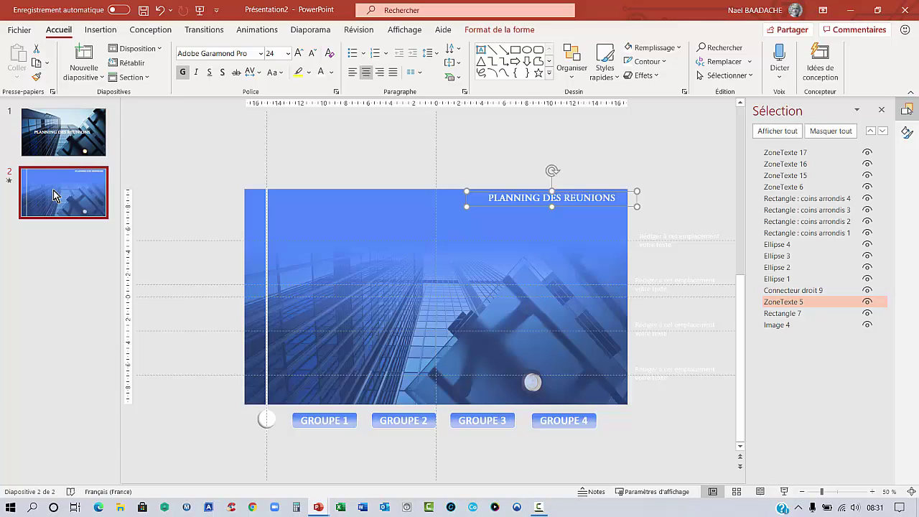
Duplicate slide 2 as slide 3 and nudge its circle stack up the line to the first text row
right_click(54, 196)
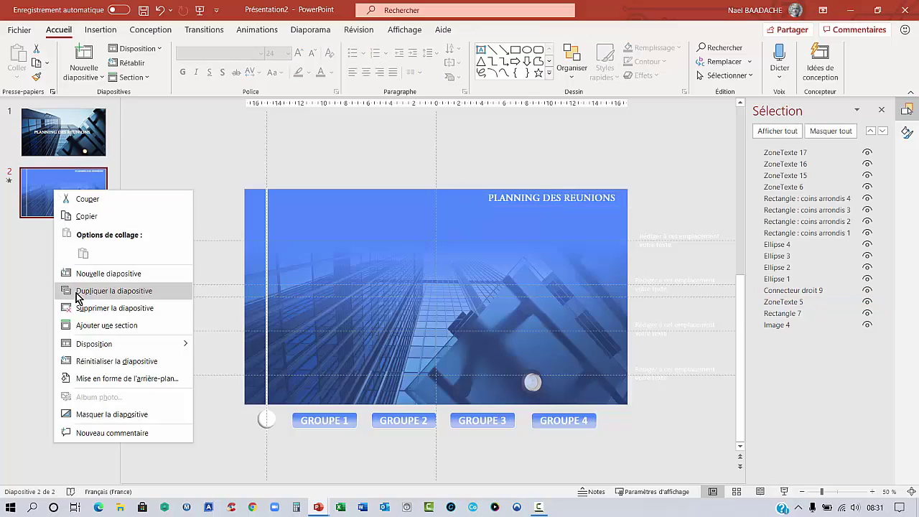
left_click(79, 291)
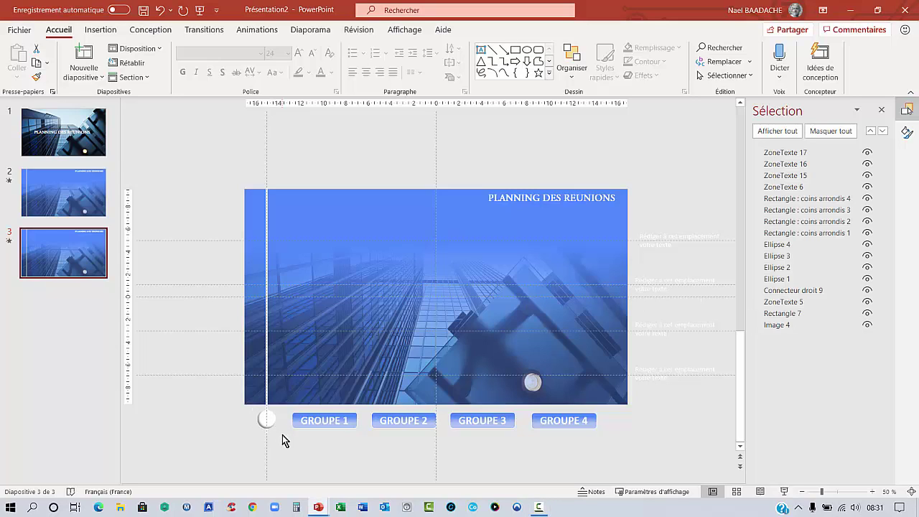
left_click_drag(236, 411, 291, 444)
left_click_drag(238, 404, 284, 441)
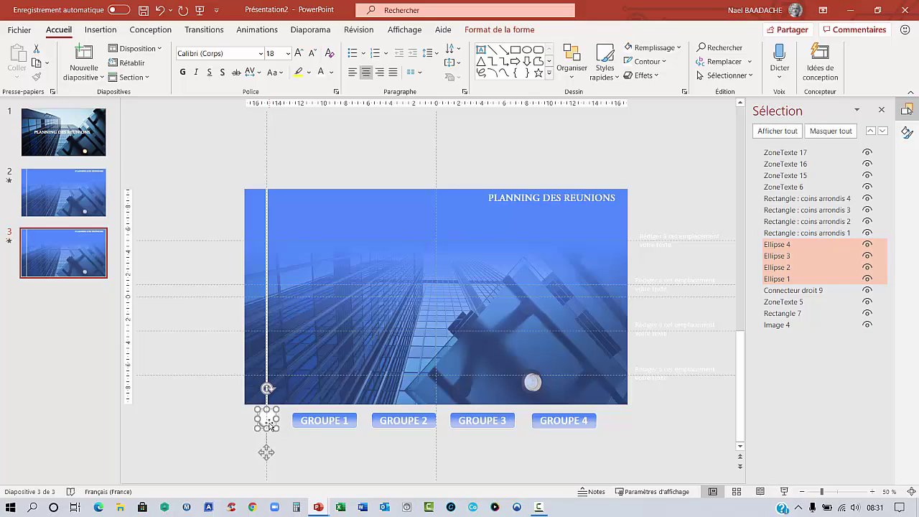
key("Up")
key("Up")
key("Up")
key("Up")
key("Up")
key("Up")
key("Up")
key("Up")
key("Up")
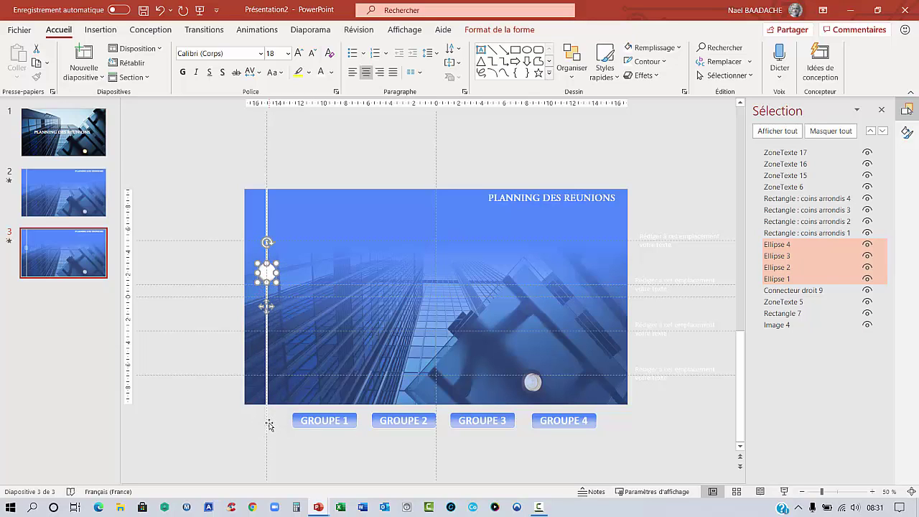
key("Up")
key("Up")
key("Up")
key("Up")
key("Up")
key("Up")
key("Up")
key("Up")
key("Up")
key("Up")
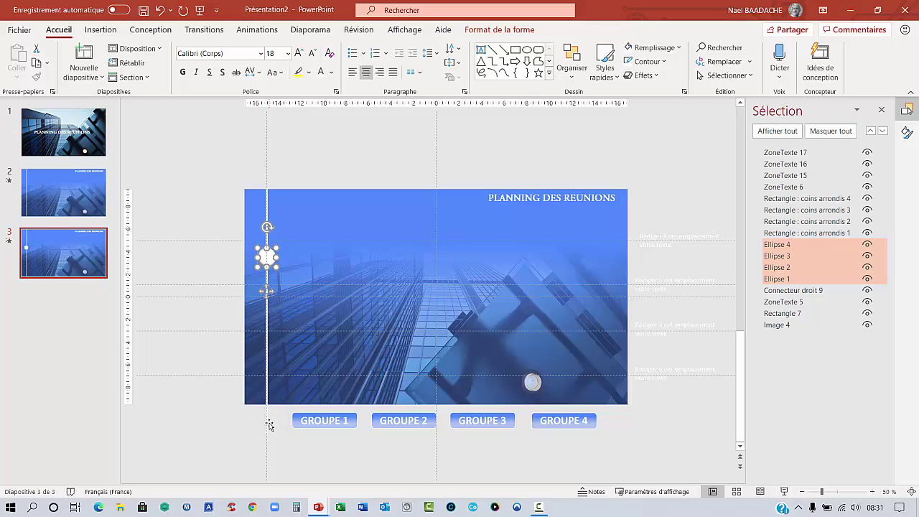
key("Up")
key("Up")
key("Up")
key("Up")
key("Up")
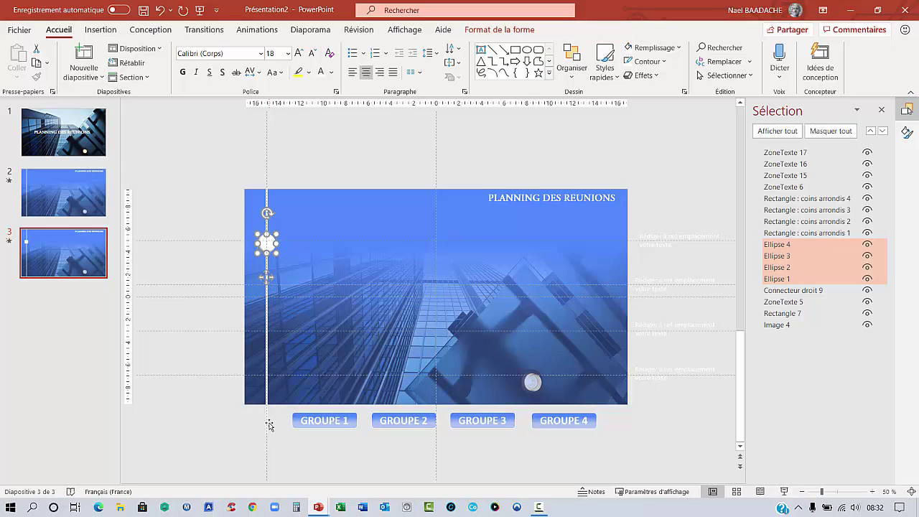
key("Up")
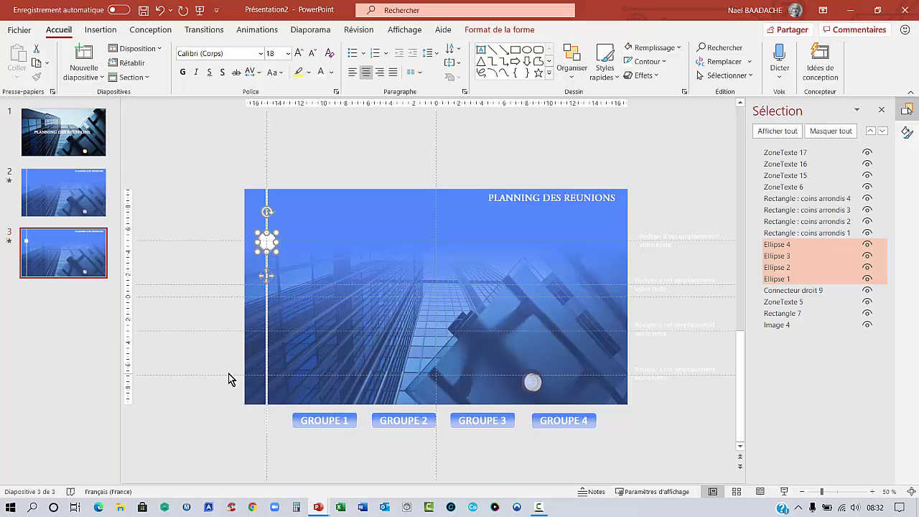
left_click(203, 353)
scroll(203, 353, "up", 1, "ctrl")
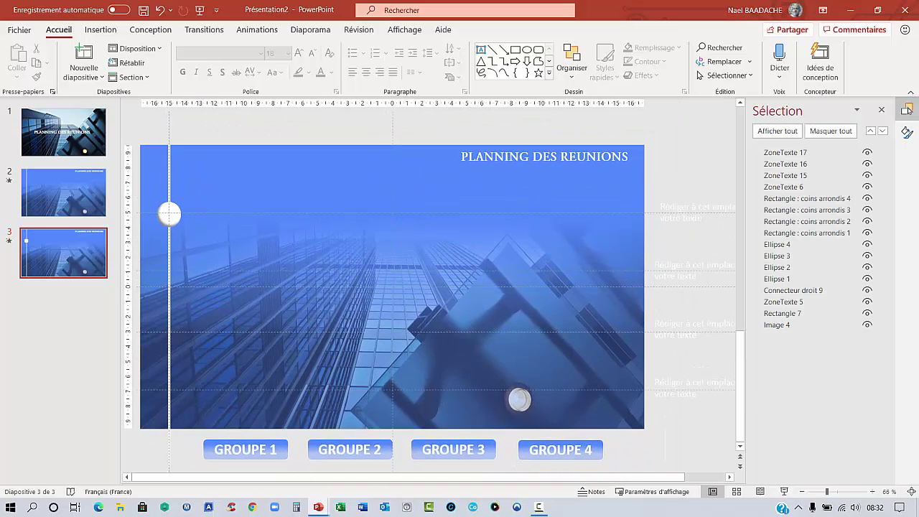
Move GROUPE 1 beside the top circle and bring the first text box onto the slide to its right
left_click(273, 456)
left_click_drag(276, 456, 268, 225)
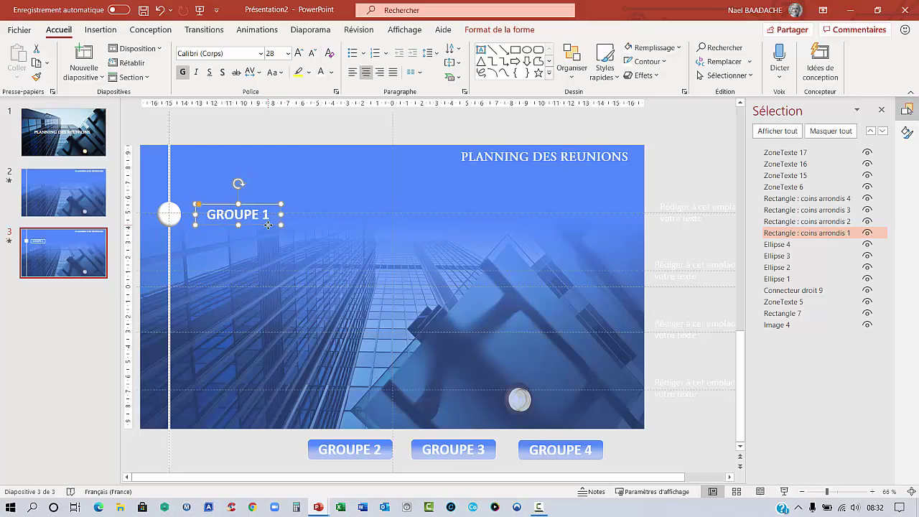
left_click(691, 219)
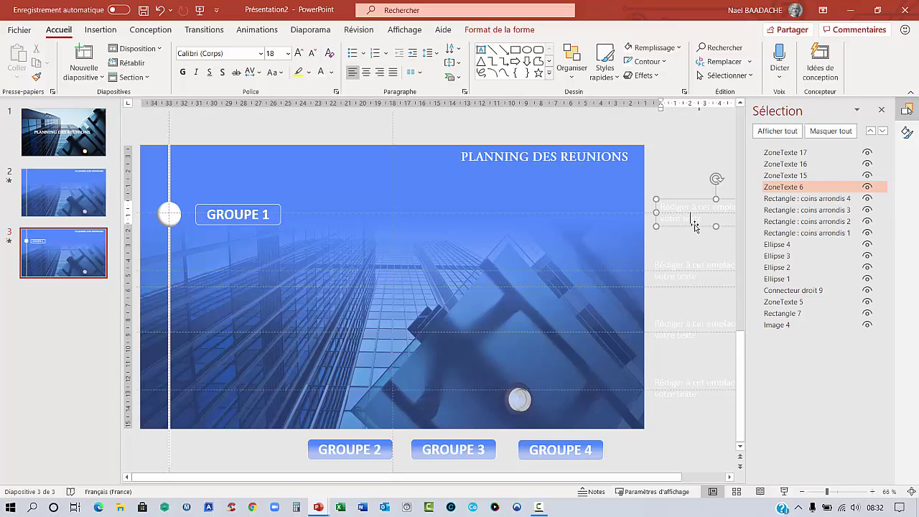
left_click_drag(695, 227, 429, 226)
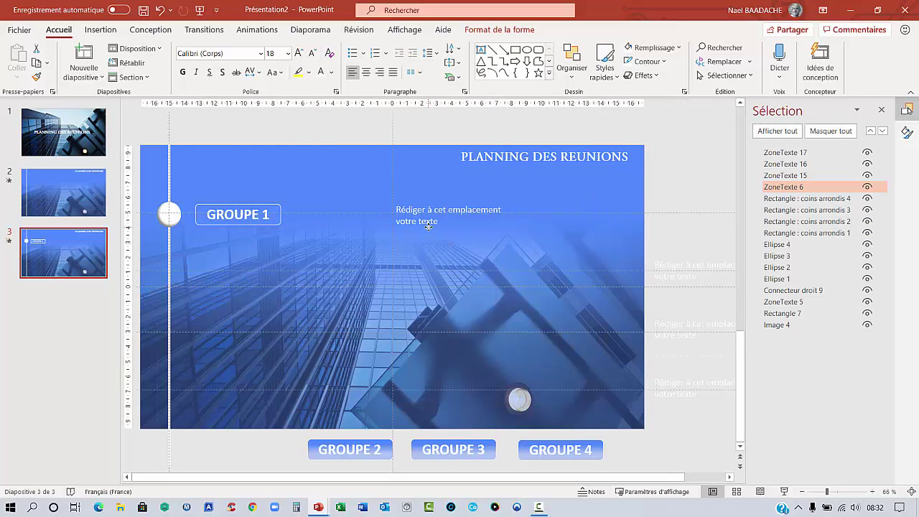
left_click_drag(427, 226, 430, 224)
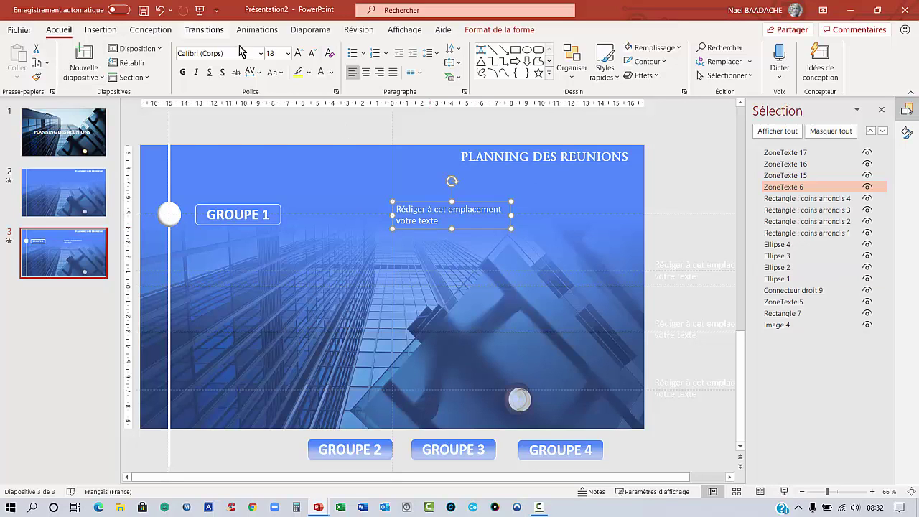
left_click(219, 33)
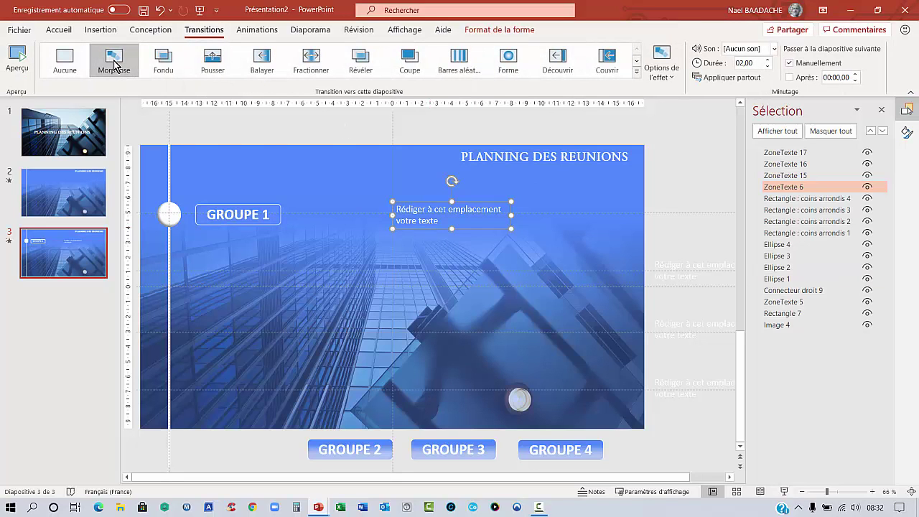
Apply the Morphose transition to slide 3, then duplicate slide 3 as slide 4
left_click(111, 59)
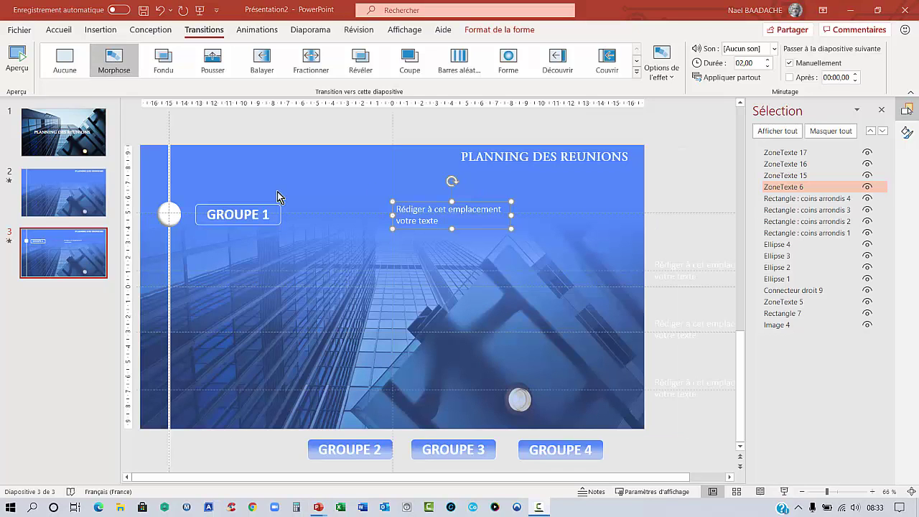
left_click(70, 258)
right_click(69, 258)
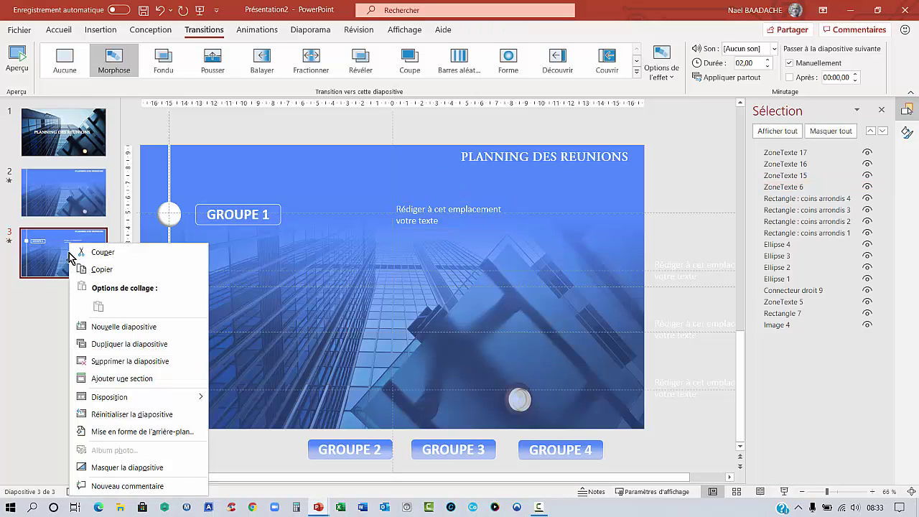
left_click(98, 347)
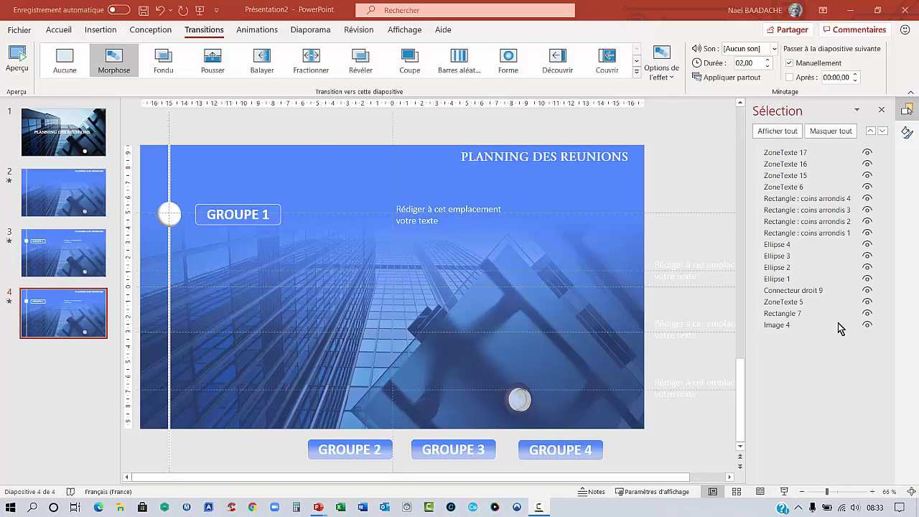
Move the stacked circles (Ellipses 2, 3 and 4) down to the timeline's second level
left_click(783, 256)
left_click(785, 245, "ctrl")
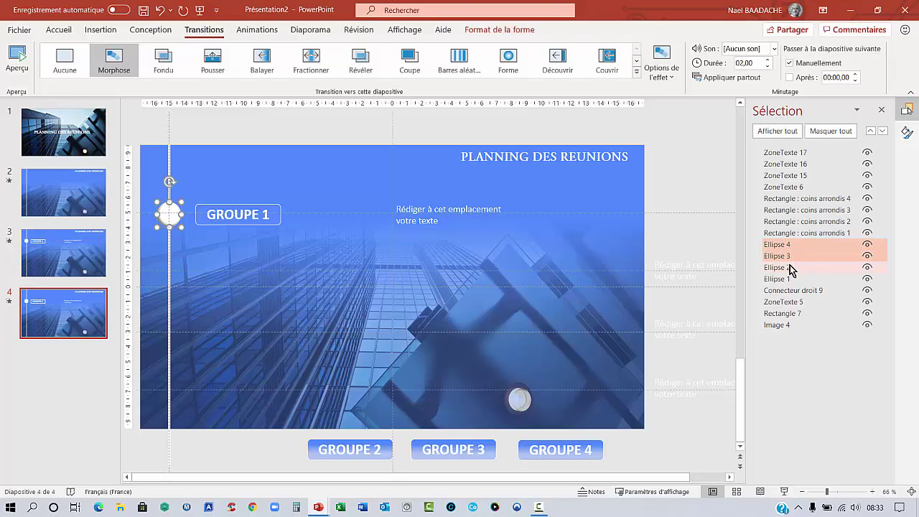
left_click(789, 268, "ctrl")
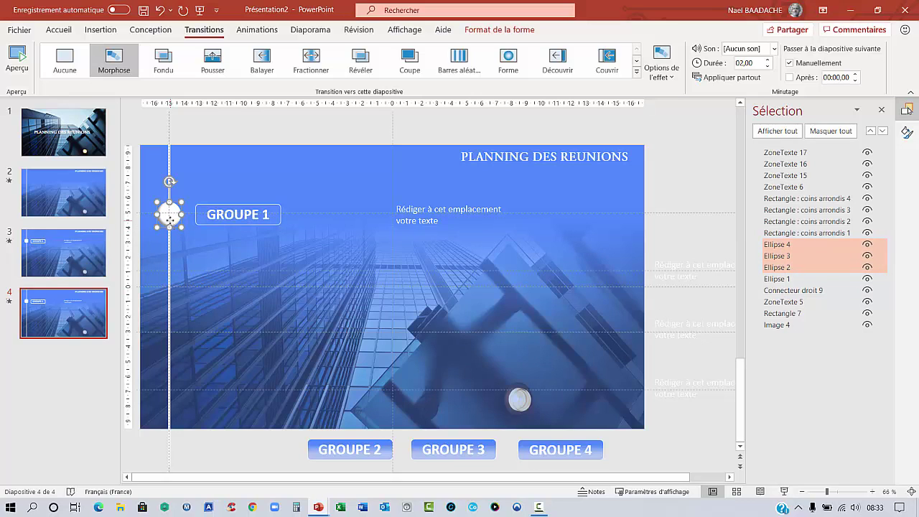
left_click_drag(169, 218, 171, 278)
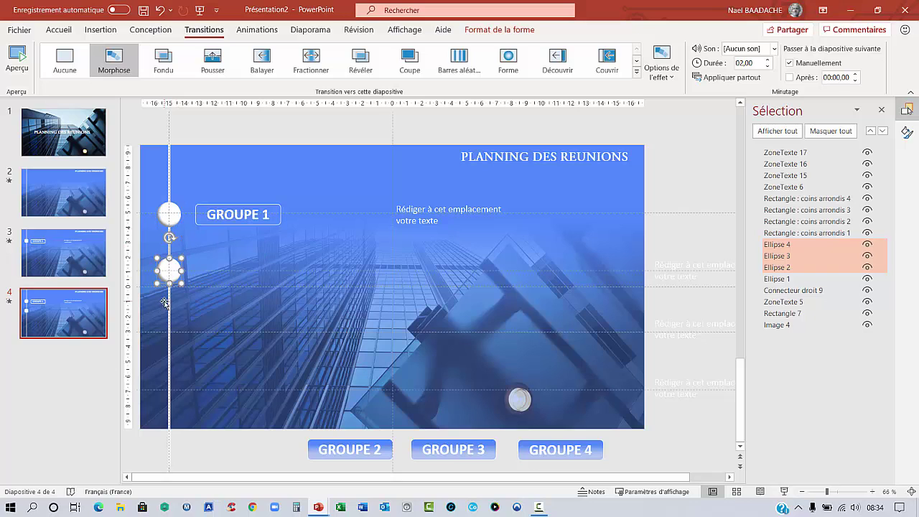
Place GROUPE 2 and its placeholder text beside the second circle, then preview Morphose
left_click(354, 452)
left_click_drag(365, 462, 252, 279)
left_click(663, 271)
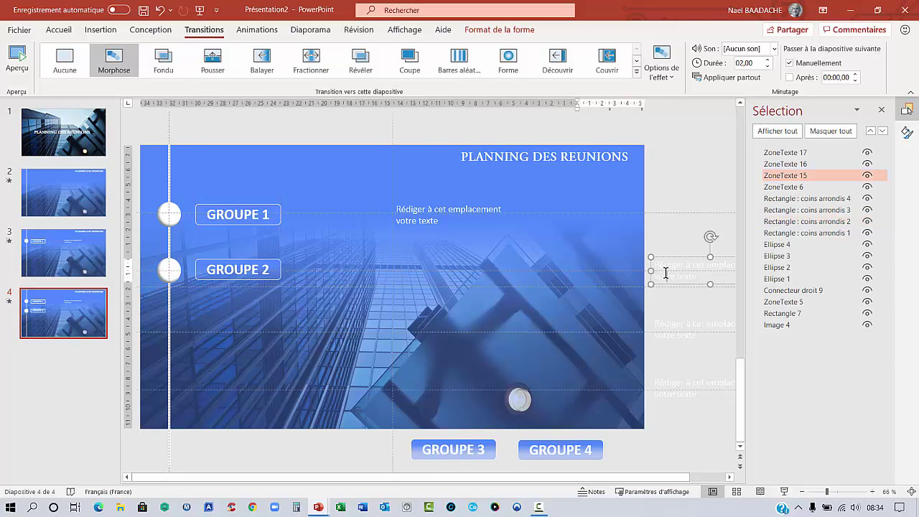
left_click_drag(681, 284, 426, 282)
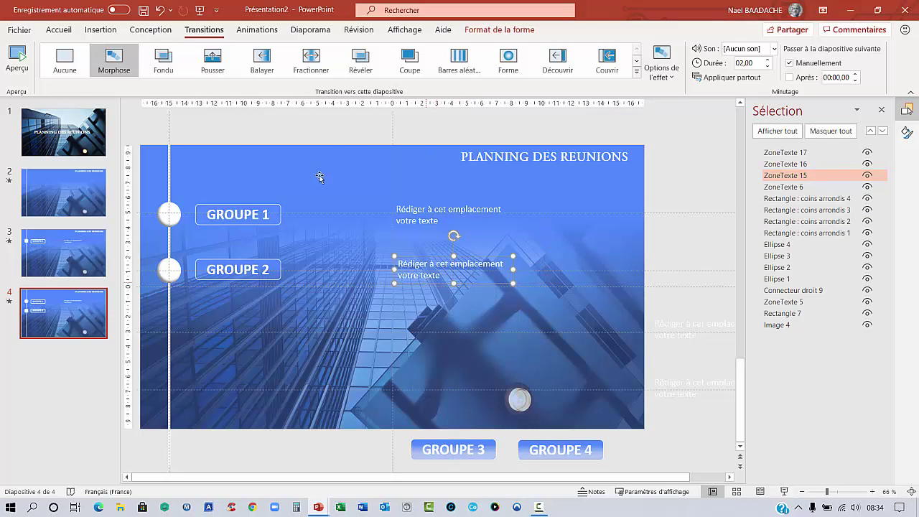
left_click(112, 65)
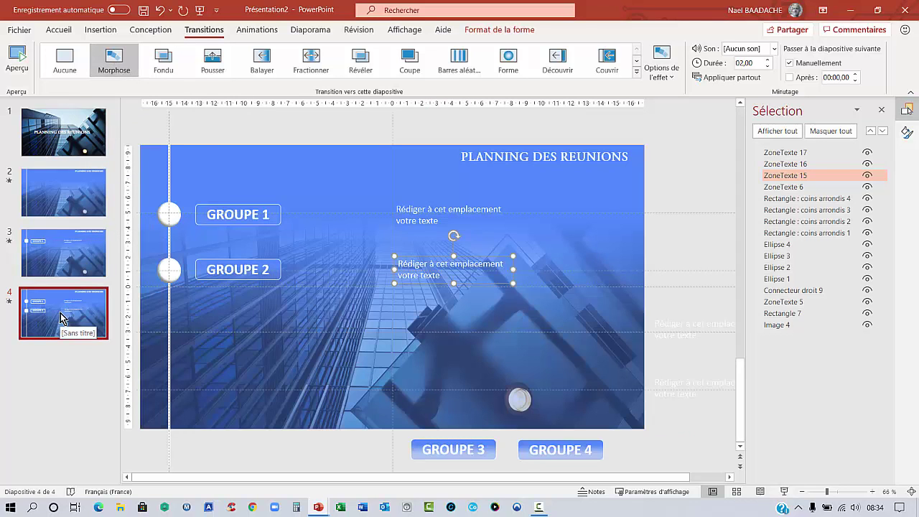
Duplicate slide 4 as slide 5 and move Ellipses 3 and 4 down to the third level
right_click(61, 318)
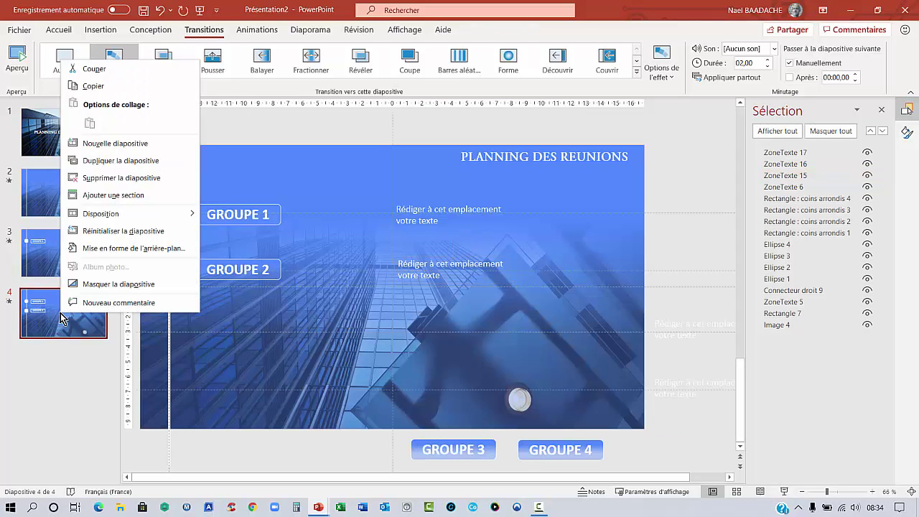
left_click(110, 160)
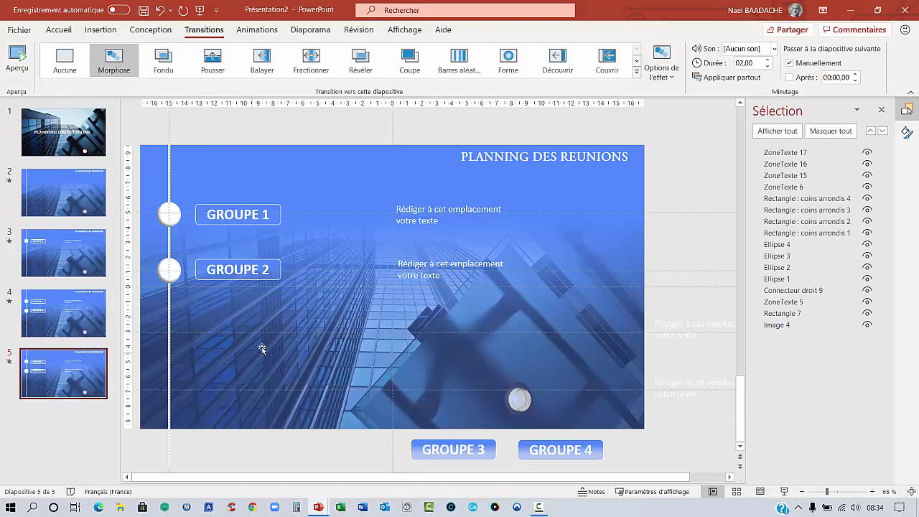
left_click(786, 245)
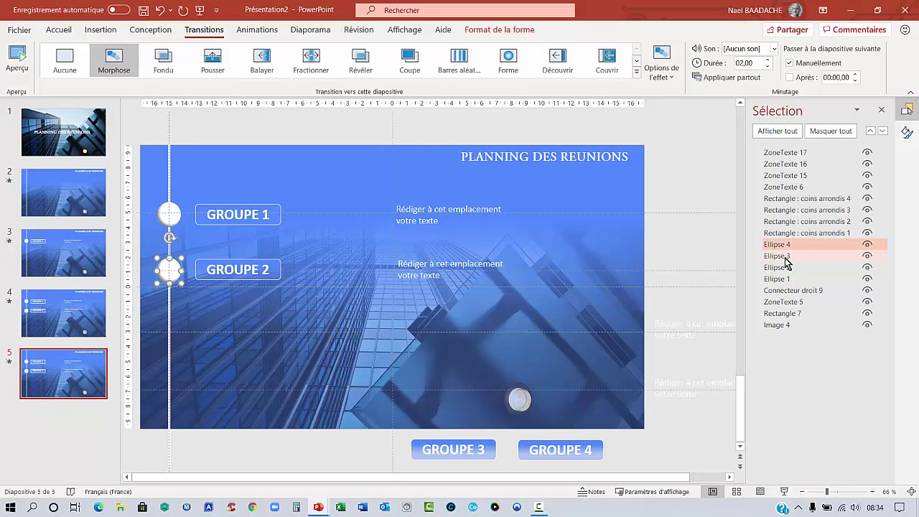
left_click(785, 258, "ctrl")
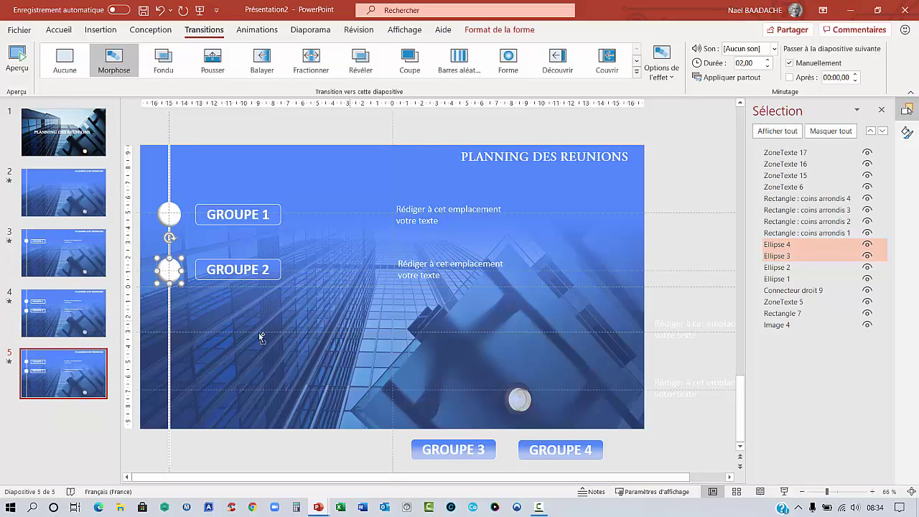
left_click(174, 286)
left_click_drag(174, 285, 174, 283)
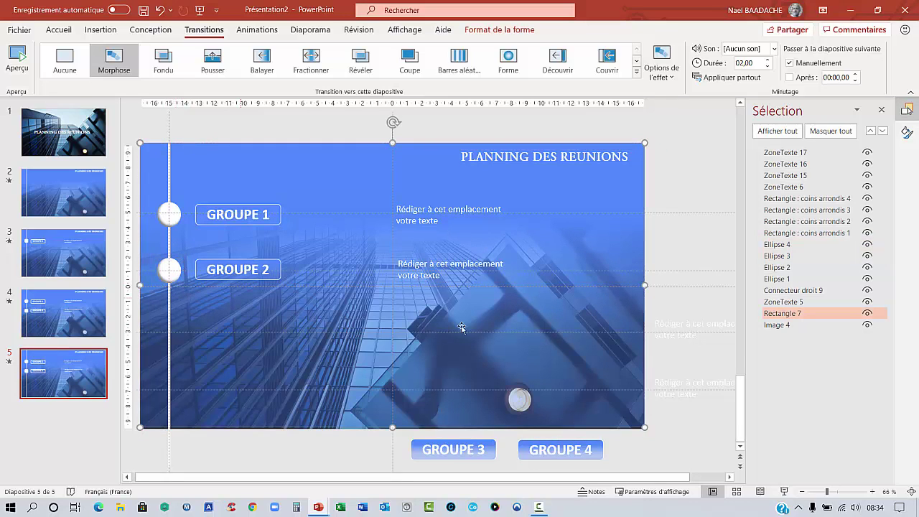
left_click(783, 256)
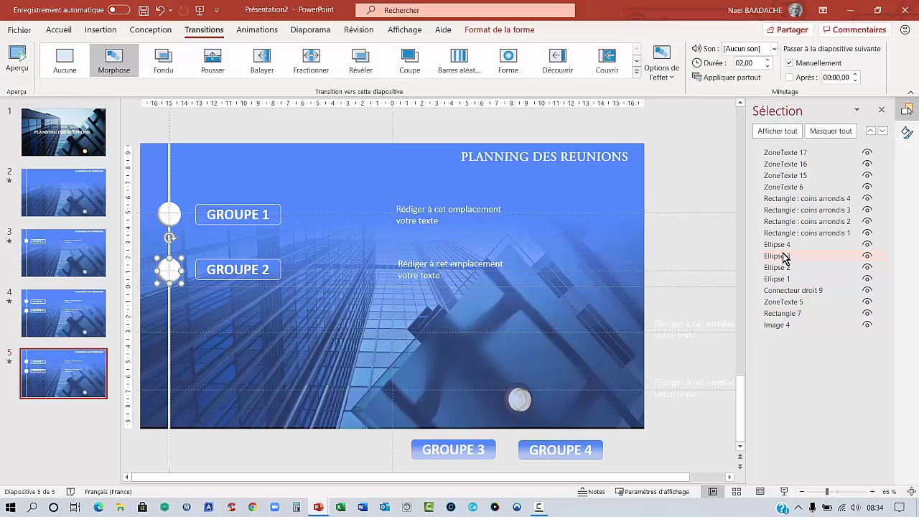
left_click(779, 245, "ctrl")
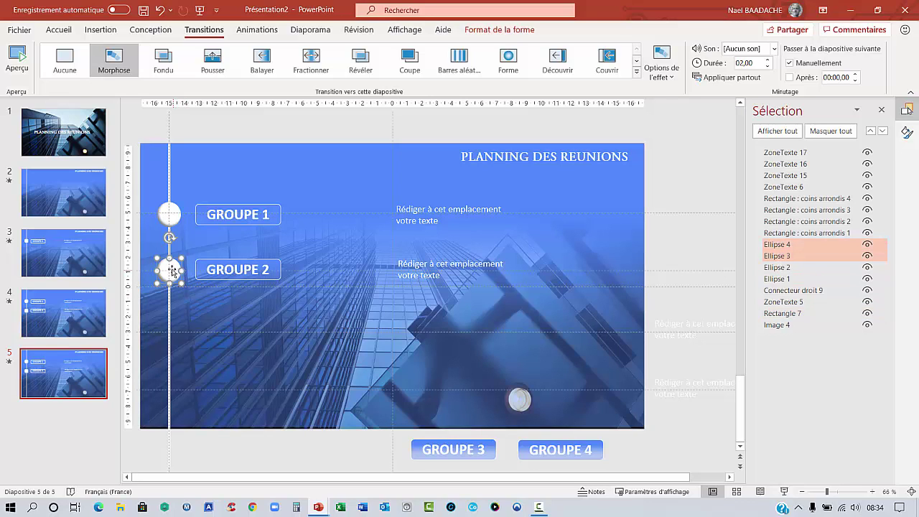
left_click_drag(168, 271, 169, 331)
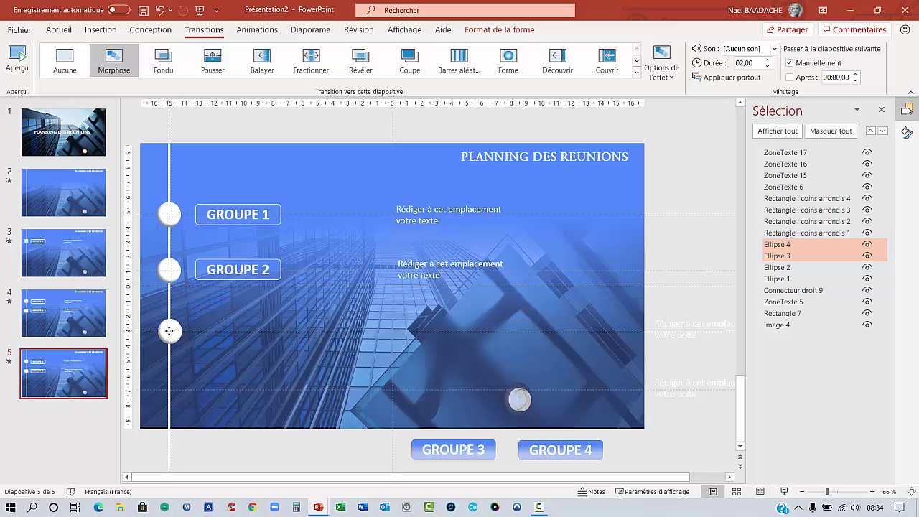
left_click(462, 457)
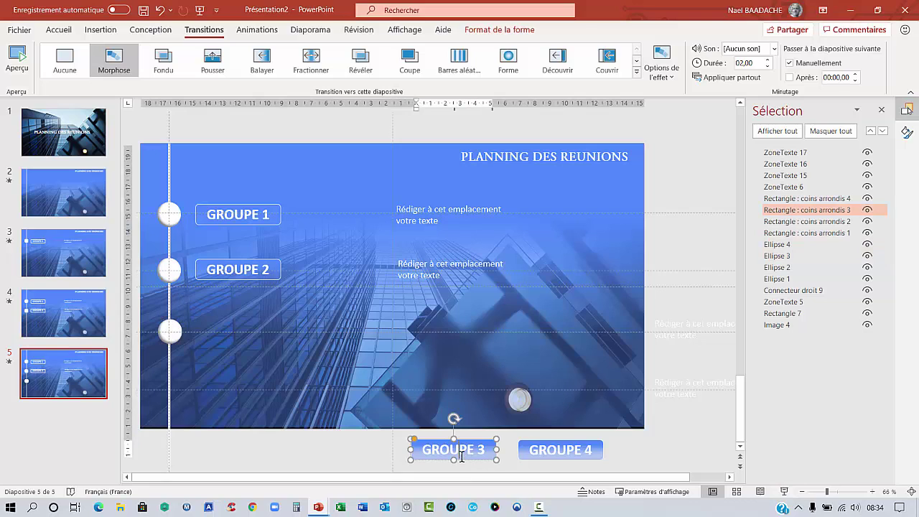
Align GROUPE 3 beside the third circle with its placeholder text to the right, then preview Morphose
left_click(466, 458)
left_click_drag(468, 461, 256, 344)
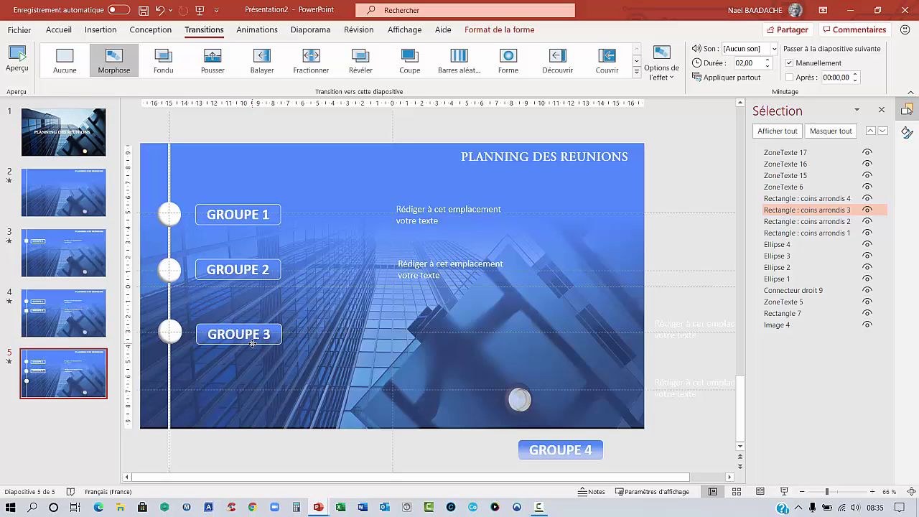
left_click_drag(257, 343, 253, 342)
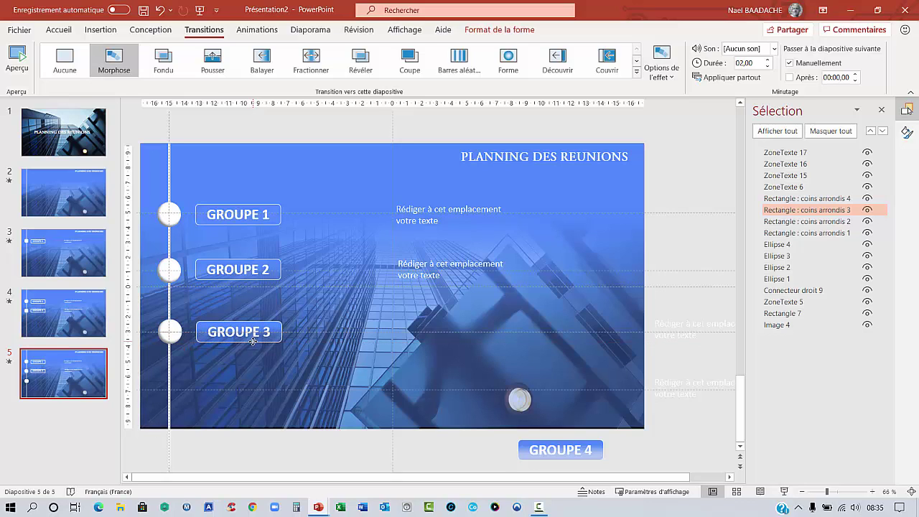
left_click(694, 341)
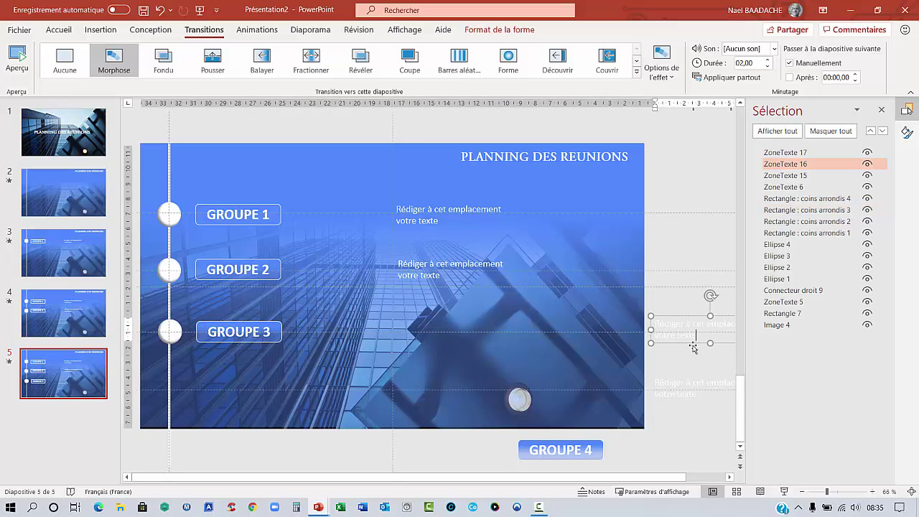
left_click_drag(694, 347, 436, 347)
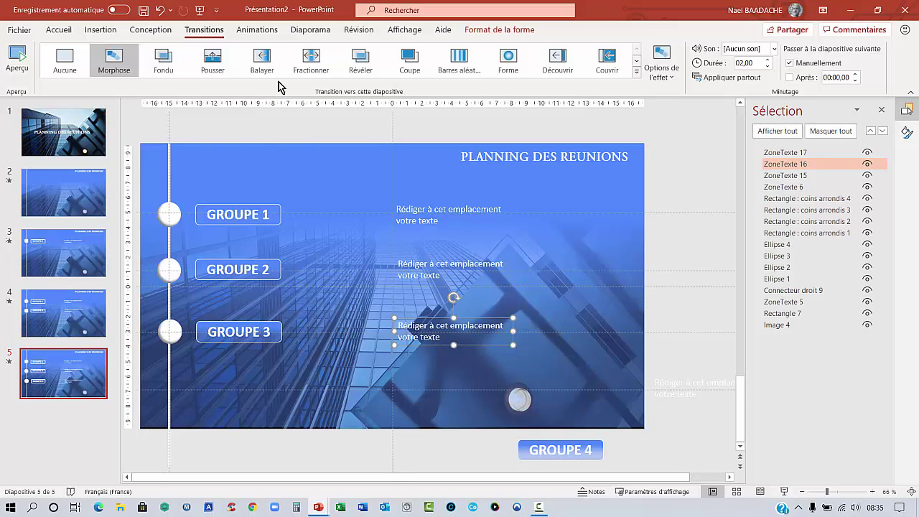
left_click(117, 62)
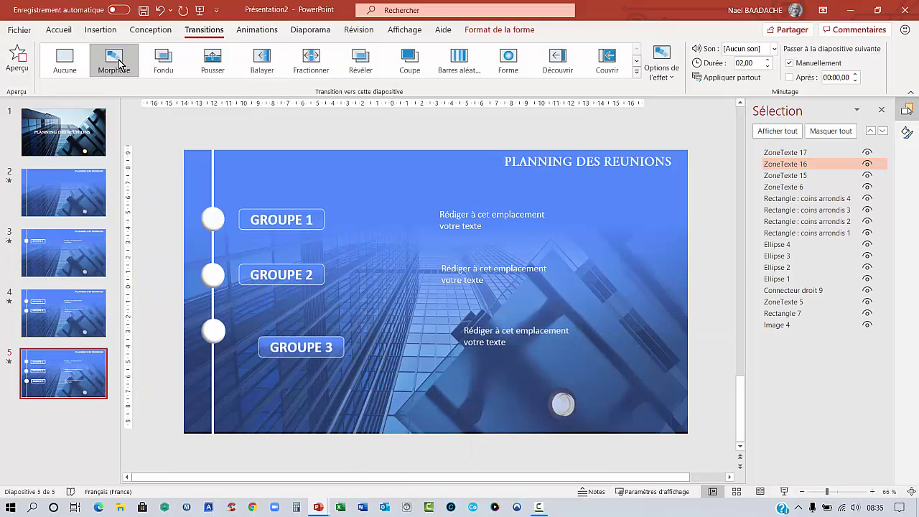
Duplicate slide 5 as slide 6 and move Ellipse 4 down to the fourth timeline level
right_click(60, 372)
left_click(109, 215)
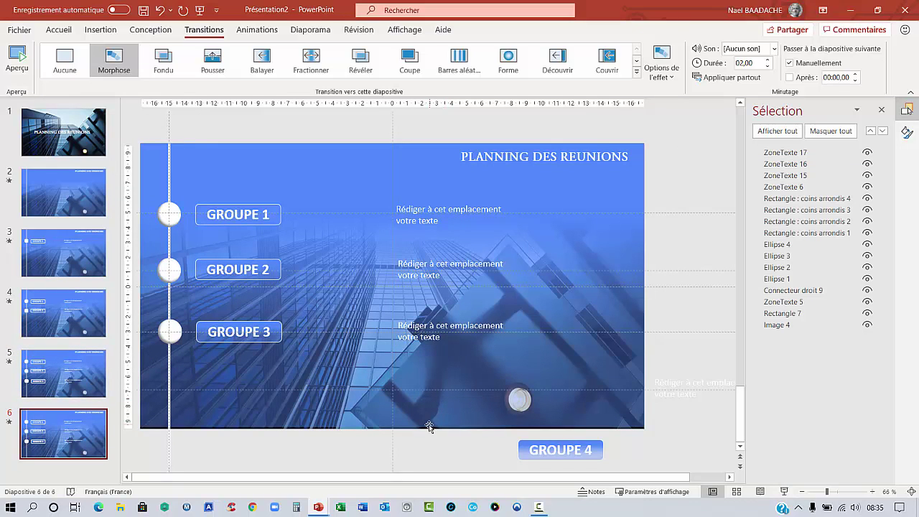
left_click(789, 245)
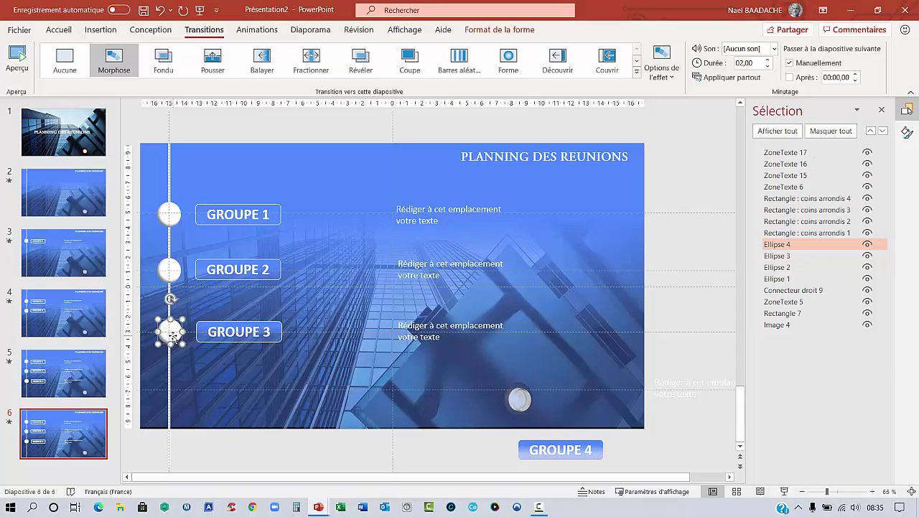
left_click_drag(173, 336, 171, 390)
Place GROUPE 4 and the last placeholder text beside the fourth circle, then preview Morphose
left_click(557, 451)
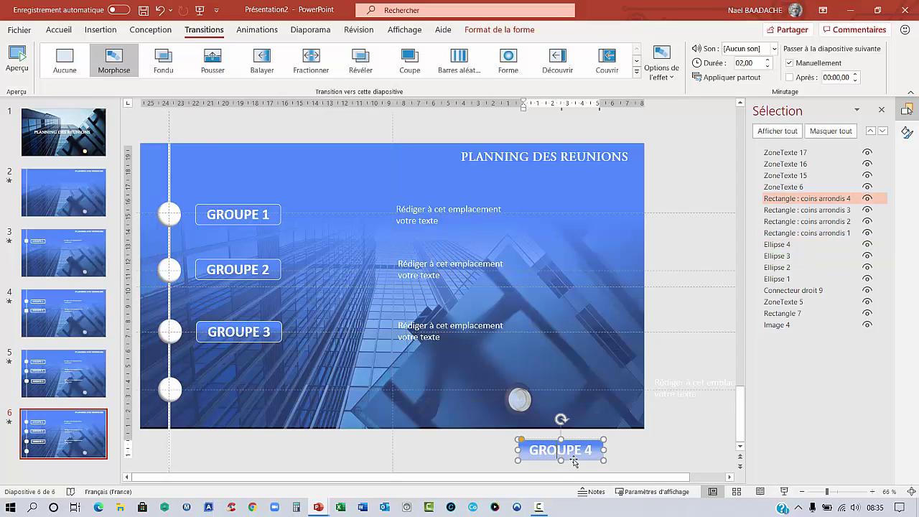
left_click_drag(575, 461, 255, 400)
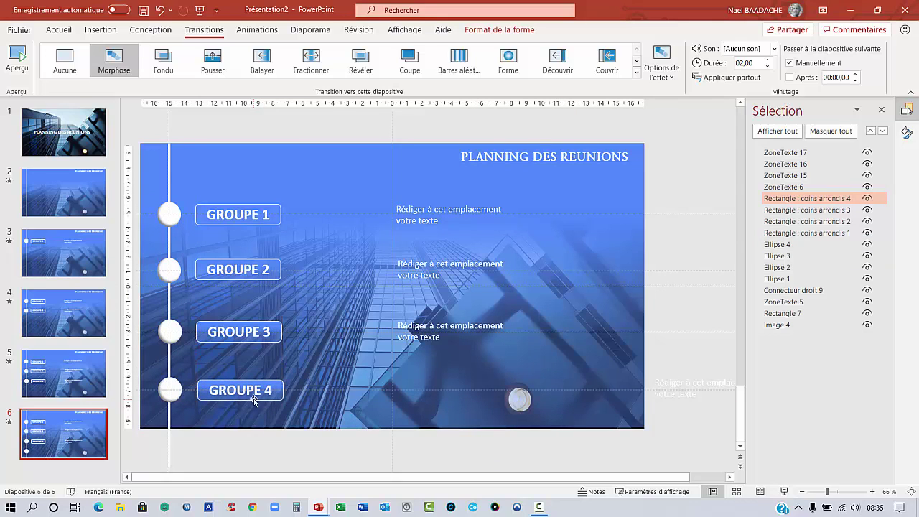
left_click(676, 393)
left_click_drag(692, 405, 434, 402)
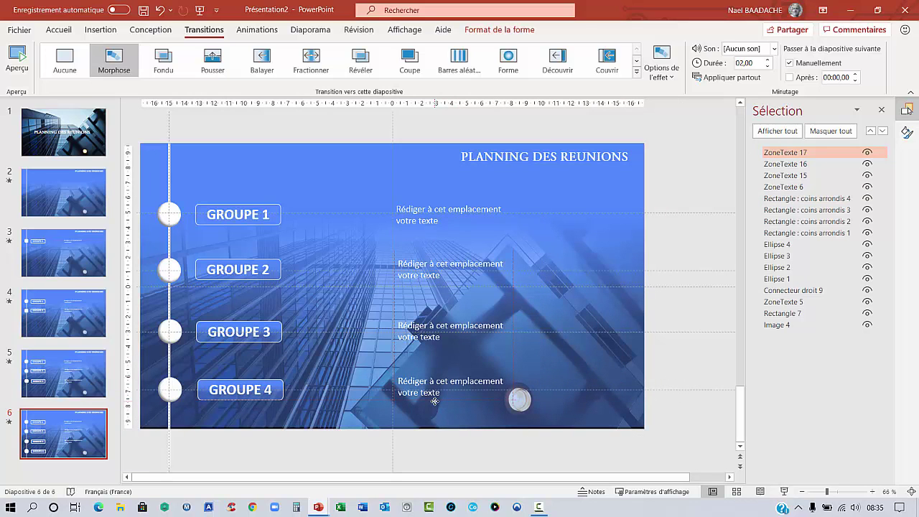
left_click(115, 65)
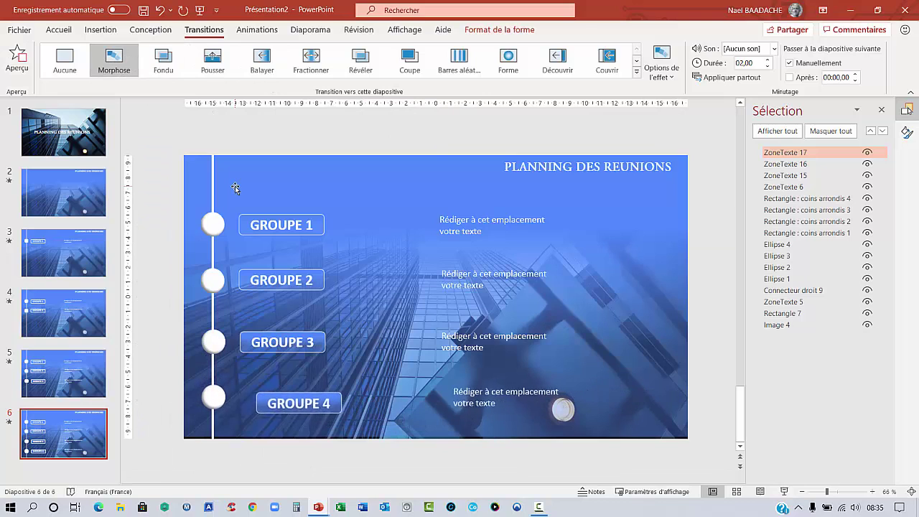
Start the Diaporama from the title slide and advance to slide 2
left_click(84, 131)
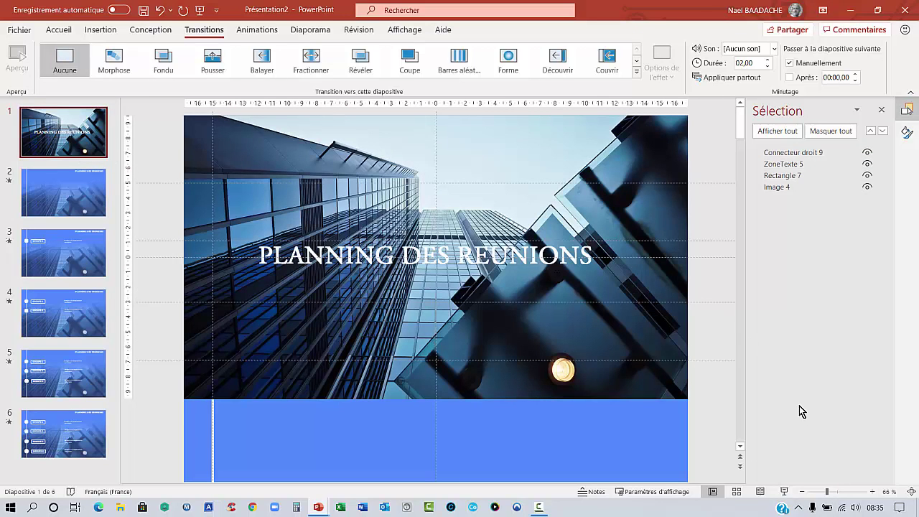
left_click(786, 494)
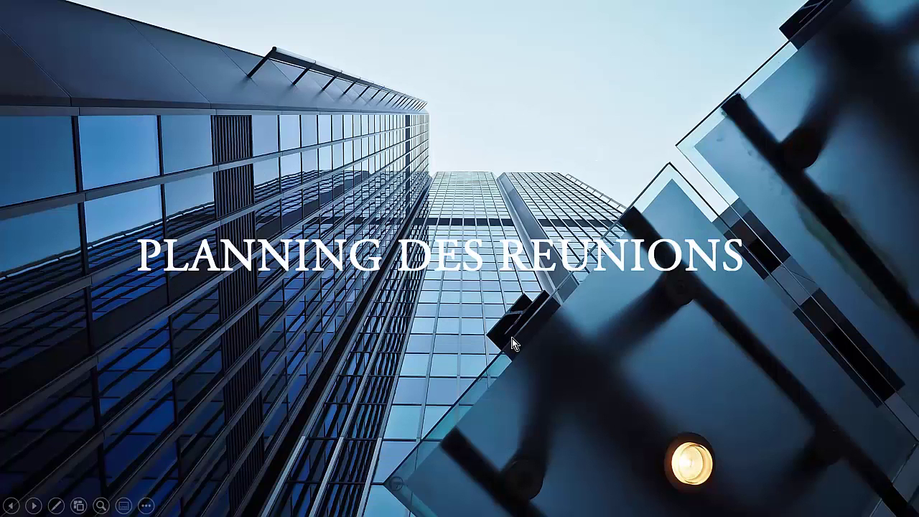
left_click(512, 338)
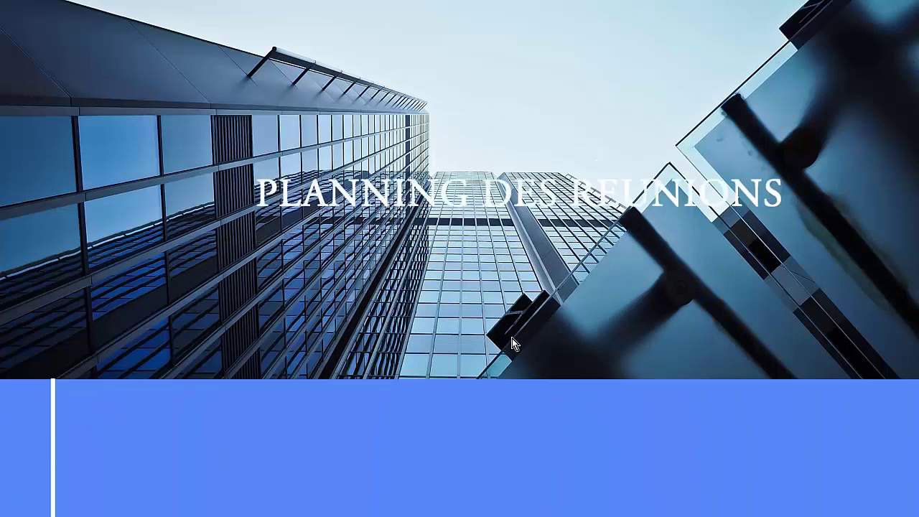